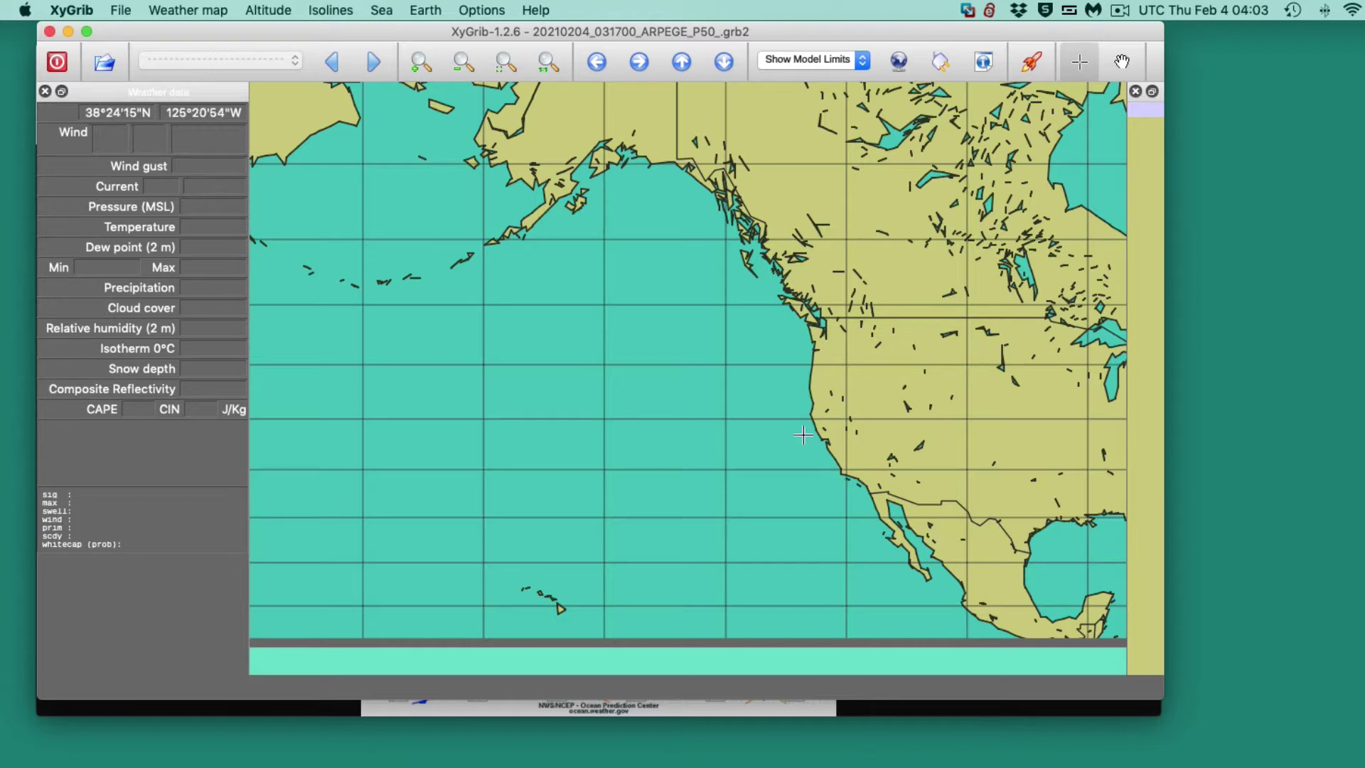
pyautogui.click(900, 63)
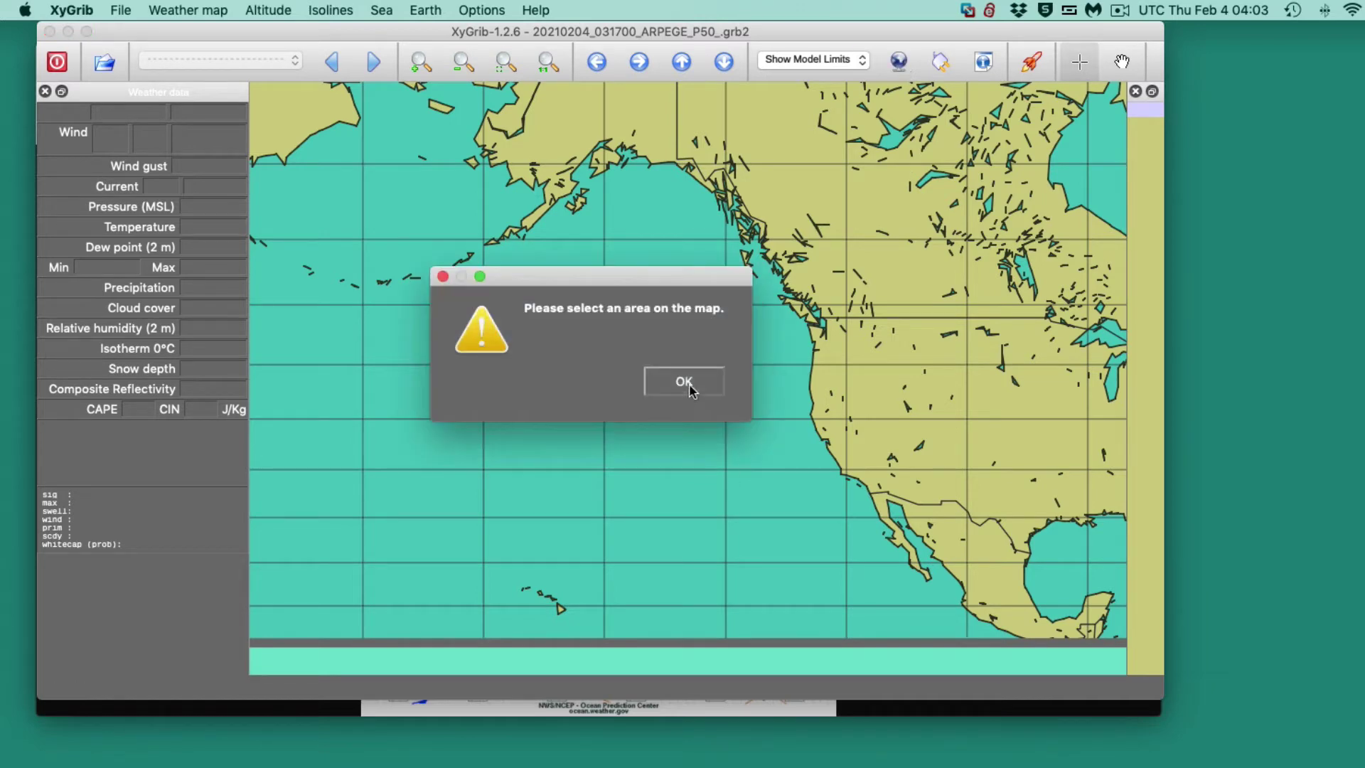
pyautogui.click(684, 382)
pyautogui.moveTo(678, 357); pyautogui.dragTo(717, 390)
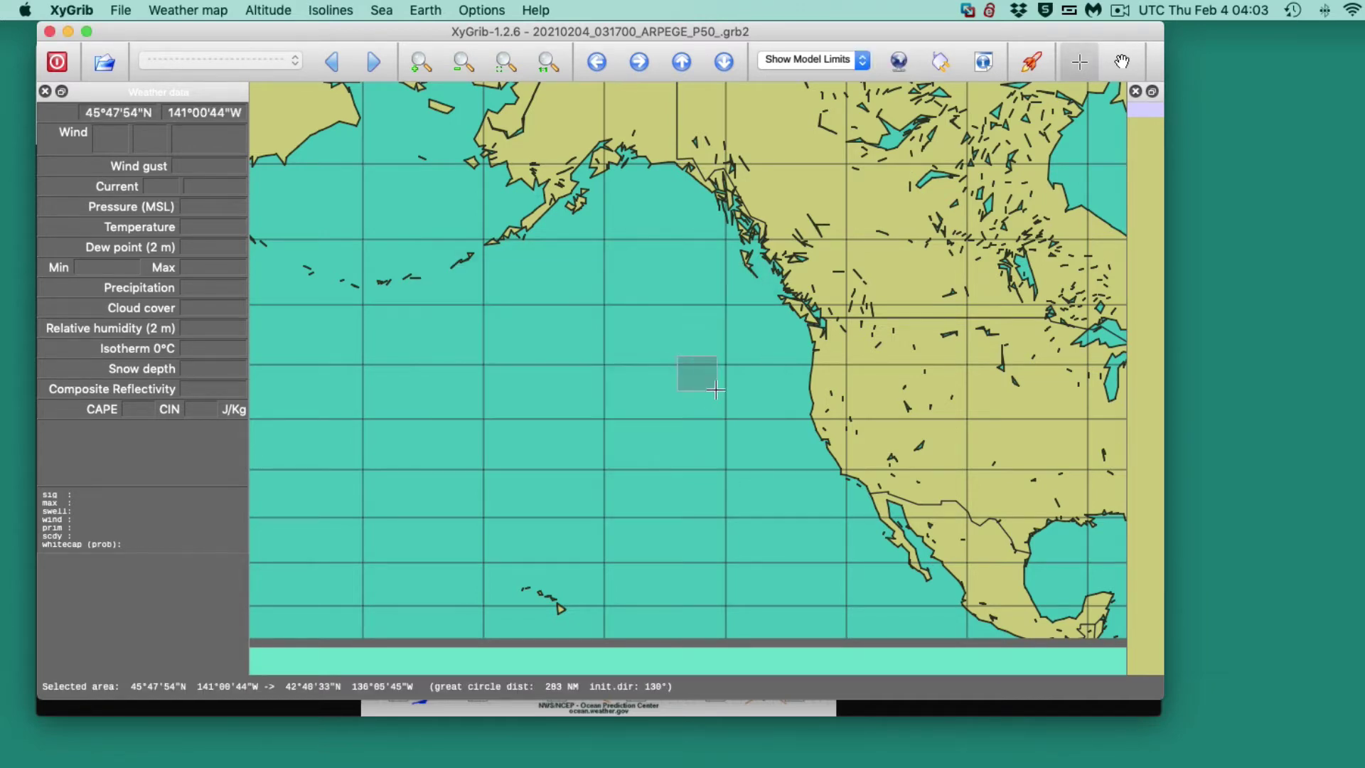
pyautogui.click(900, 60)
pyautogui.click(513, 254)
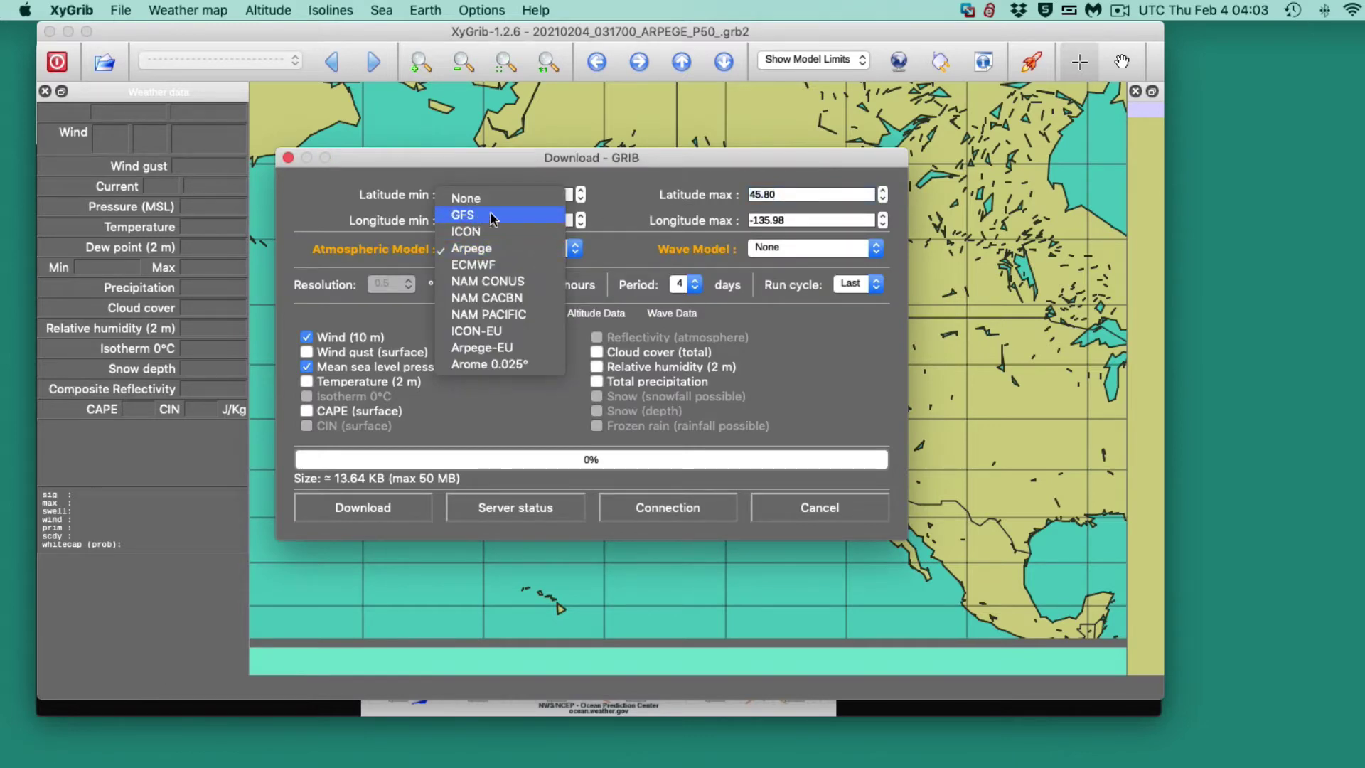
pyautogui.click(519, 248)
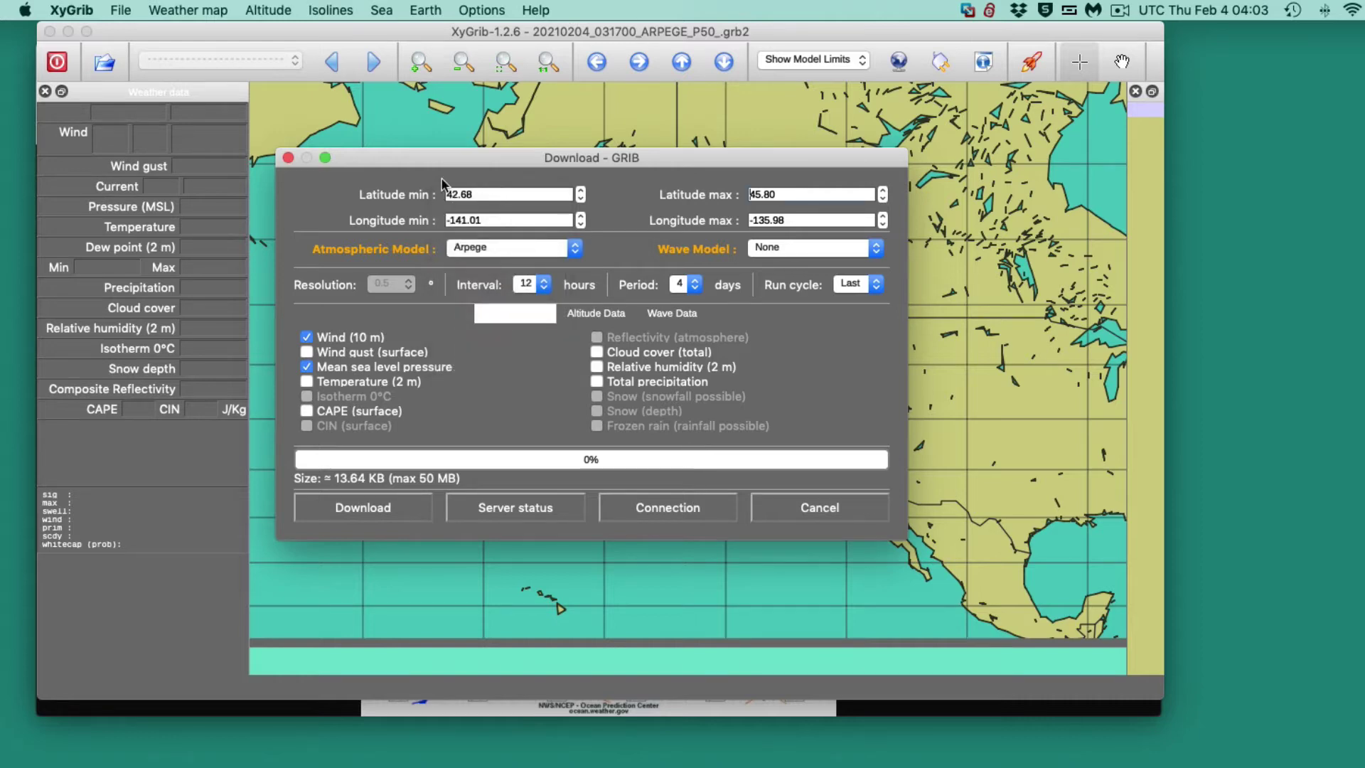
pyautogui.click(288, 157)
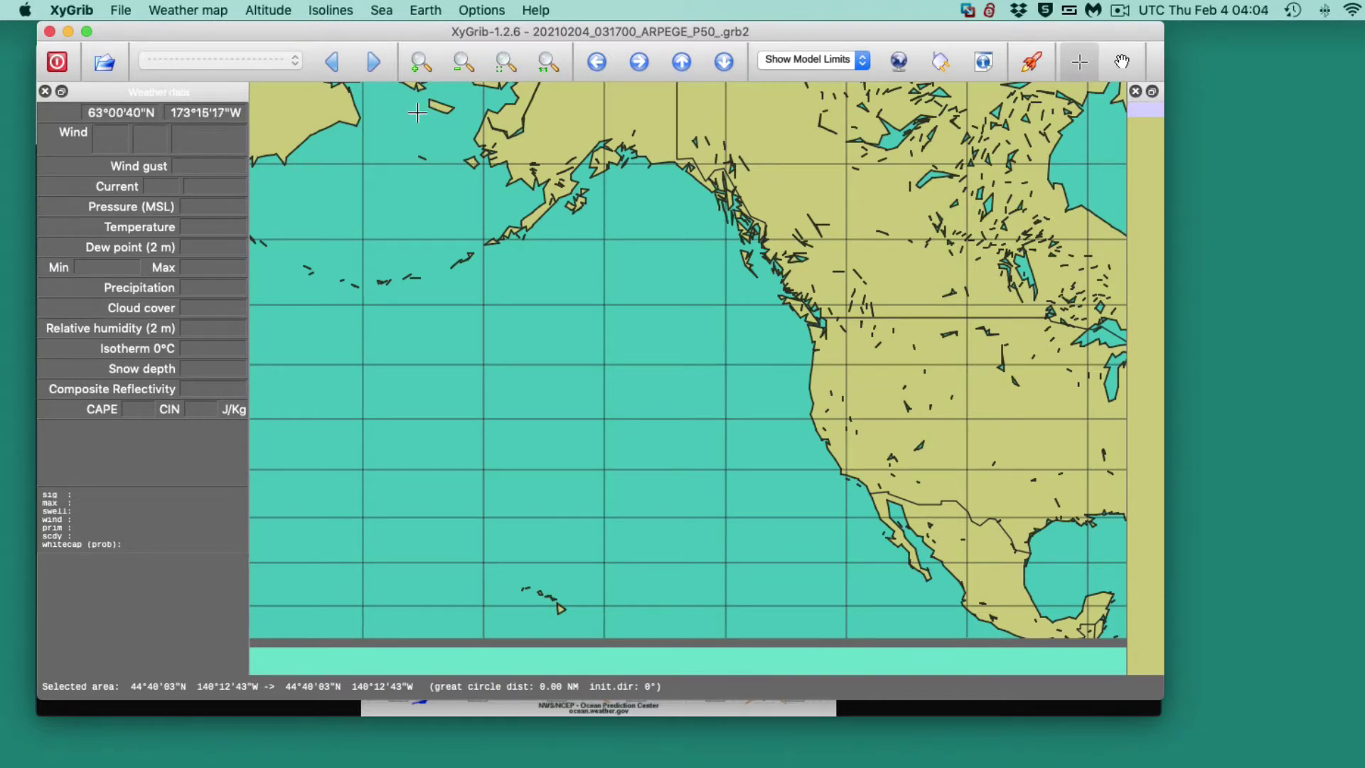
# - Select the northeast Pacific area on the map, from about 63°N 174°W to about 16°N 112°W
pyautogui.moveTo(415, 115); pyautogui.dragTo(907, 636)
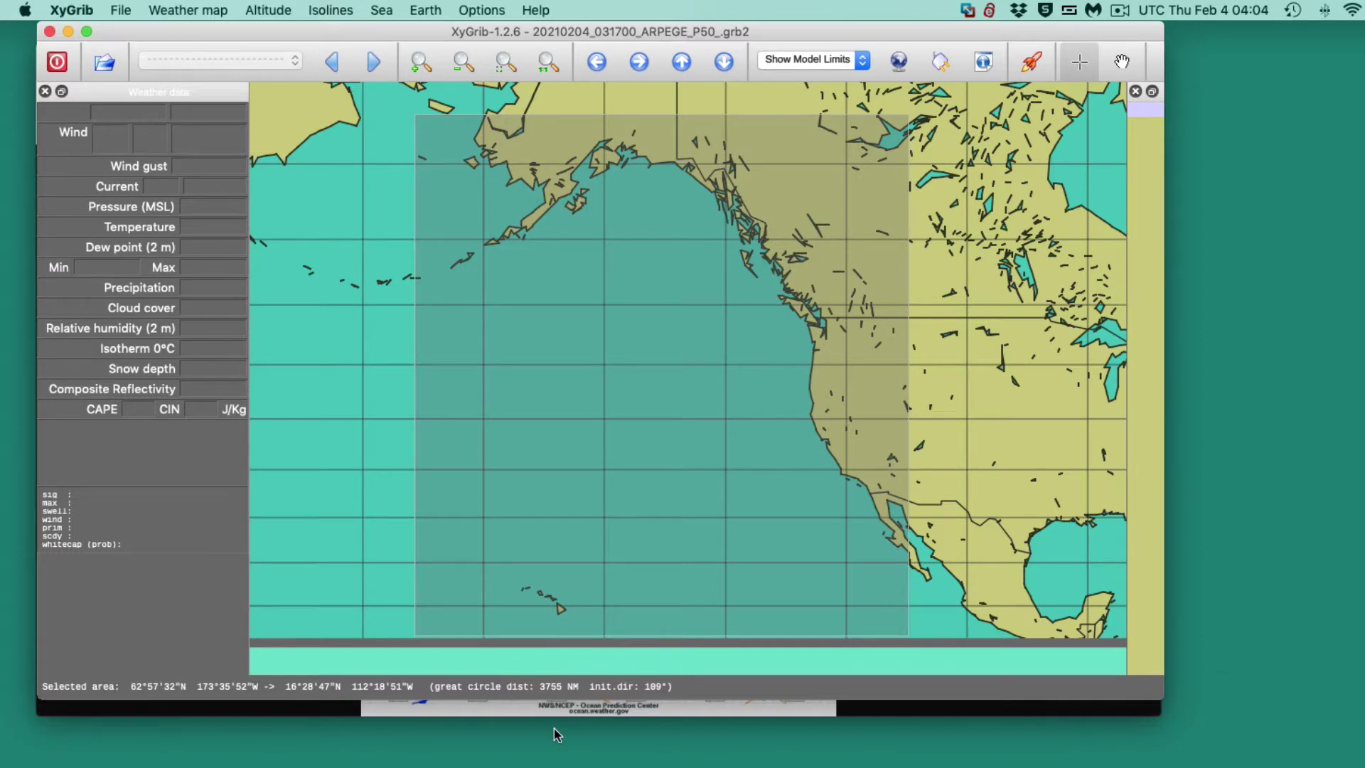
# - Switch to Chrome, check the validity time on the Pacific surface analysis chart, and move the browser window clear of XyGrib
pyautogui.click(479, 714)
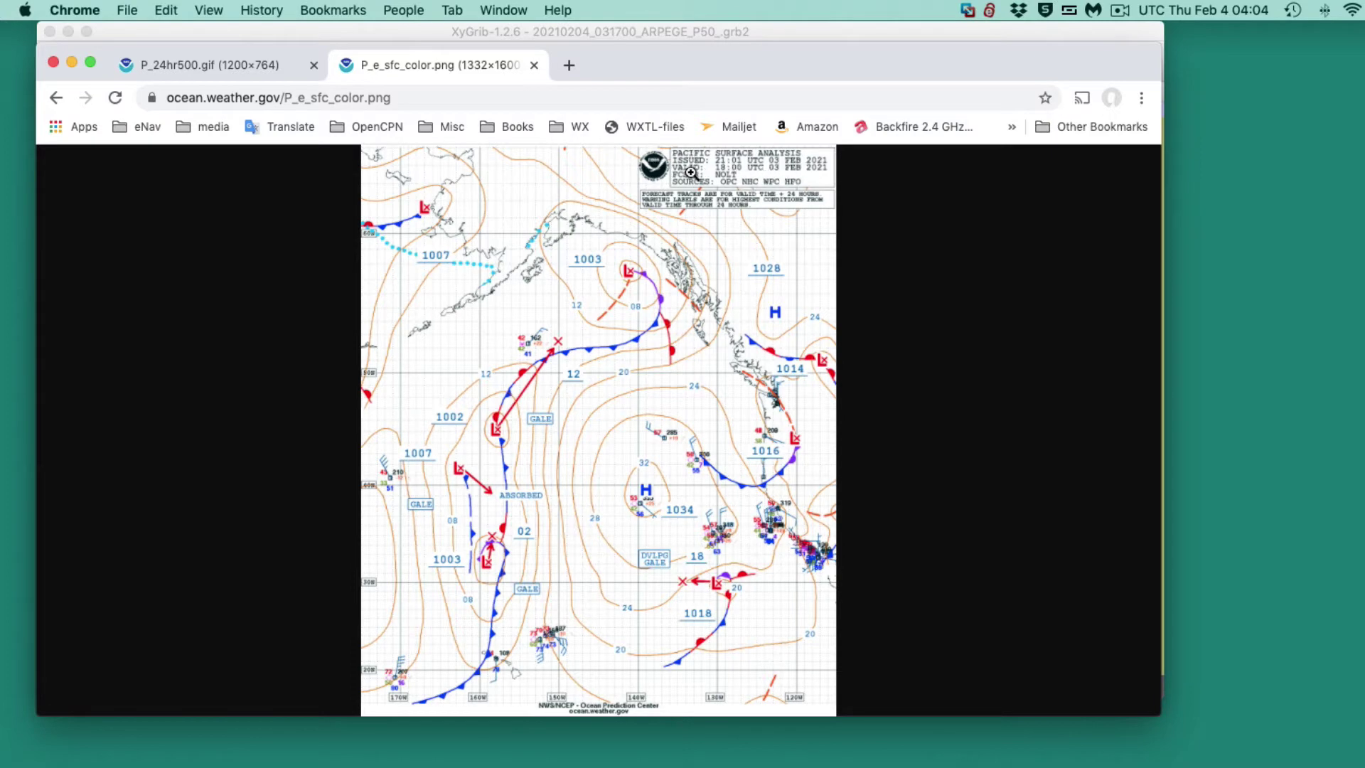
pyautogui.click(703, 192)
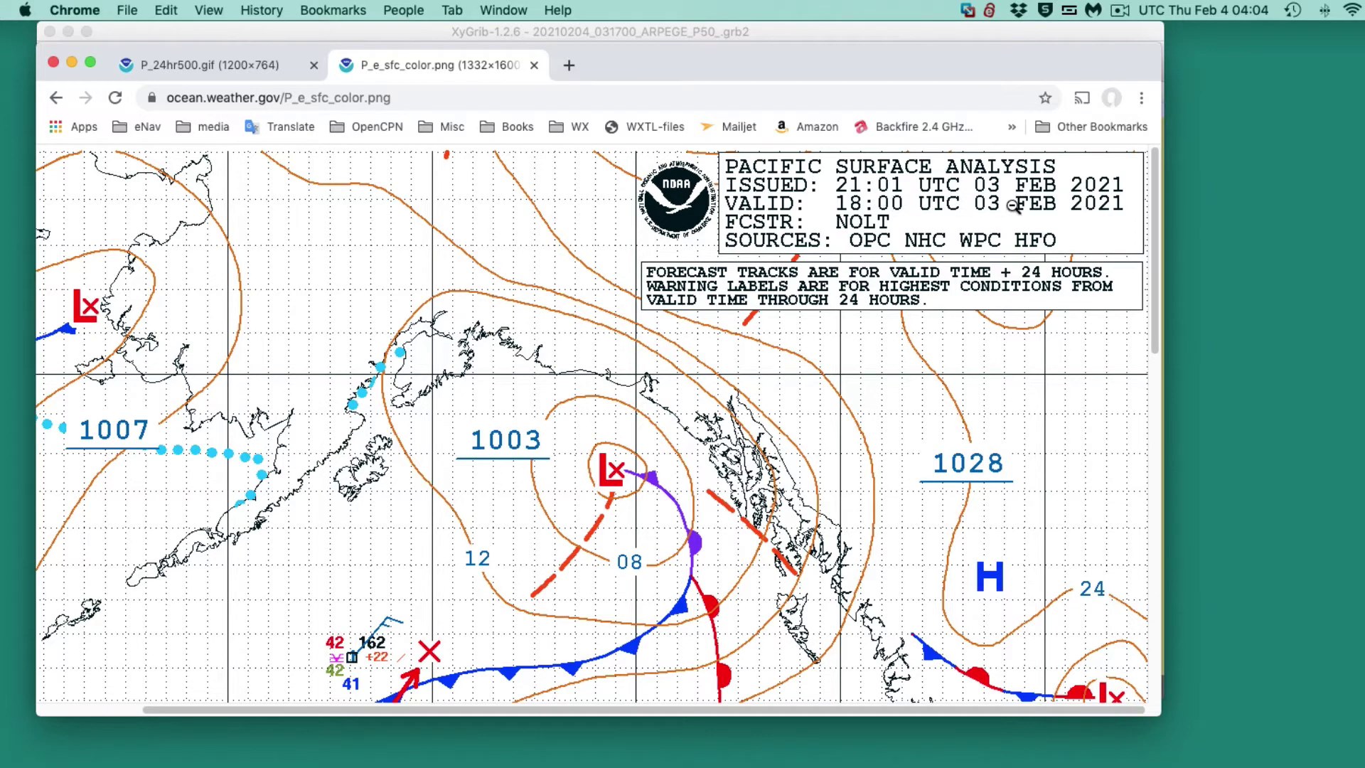
pyautogui.click(406, 502)
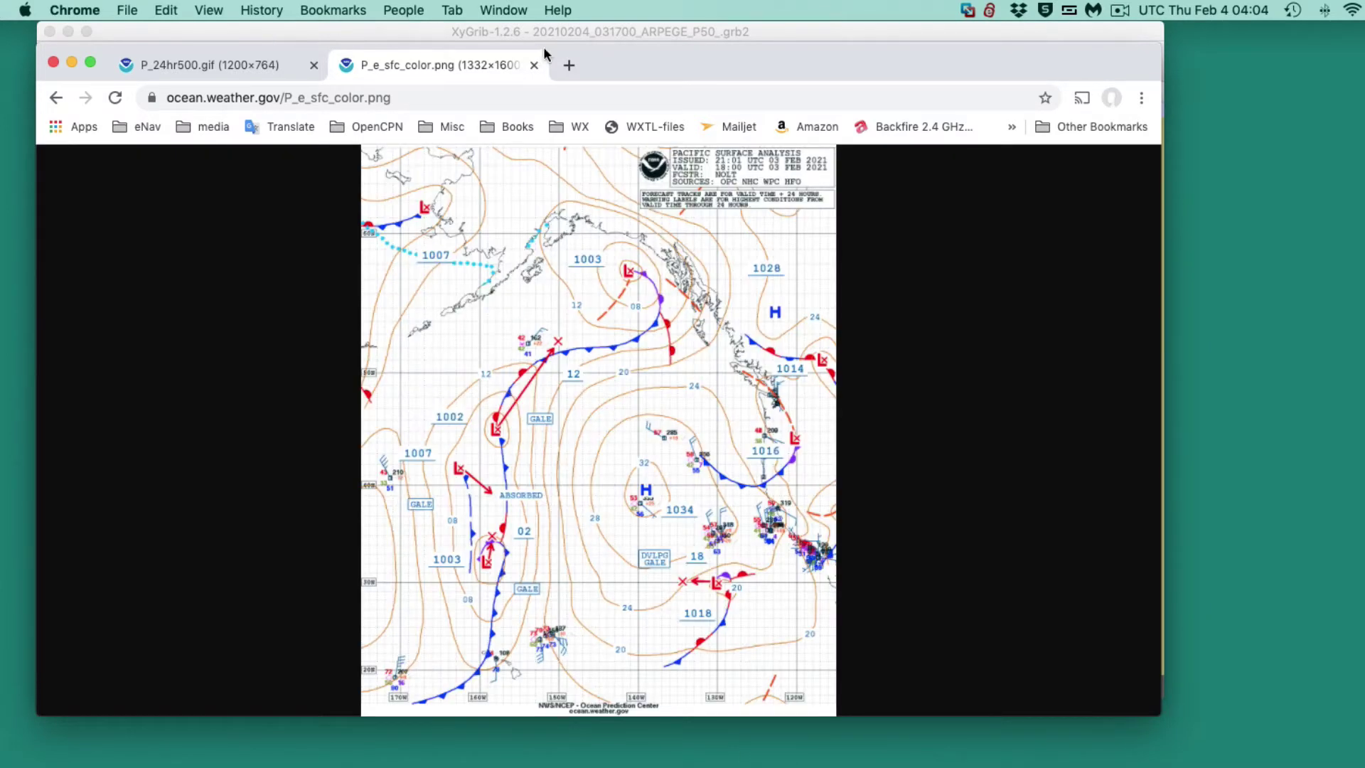
pyautogui.moveTo(765, 47); pyautogui.dragTo(775, 729)
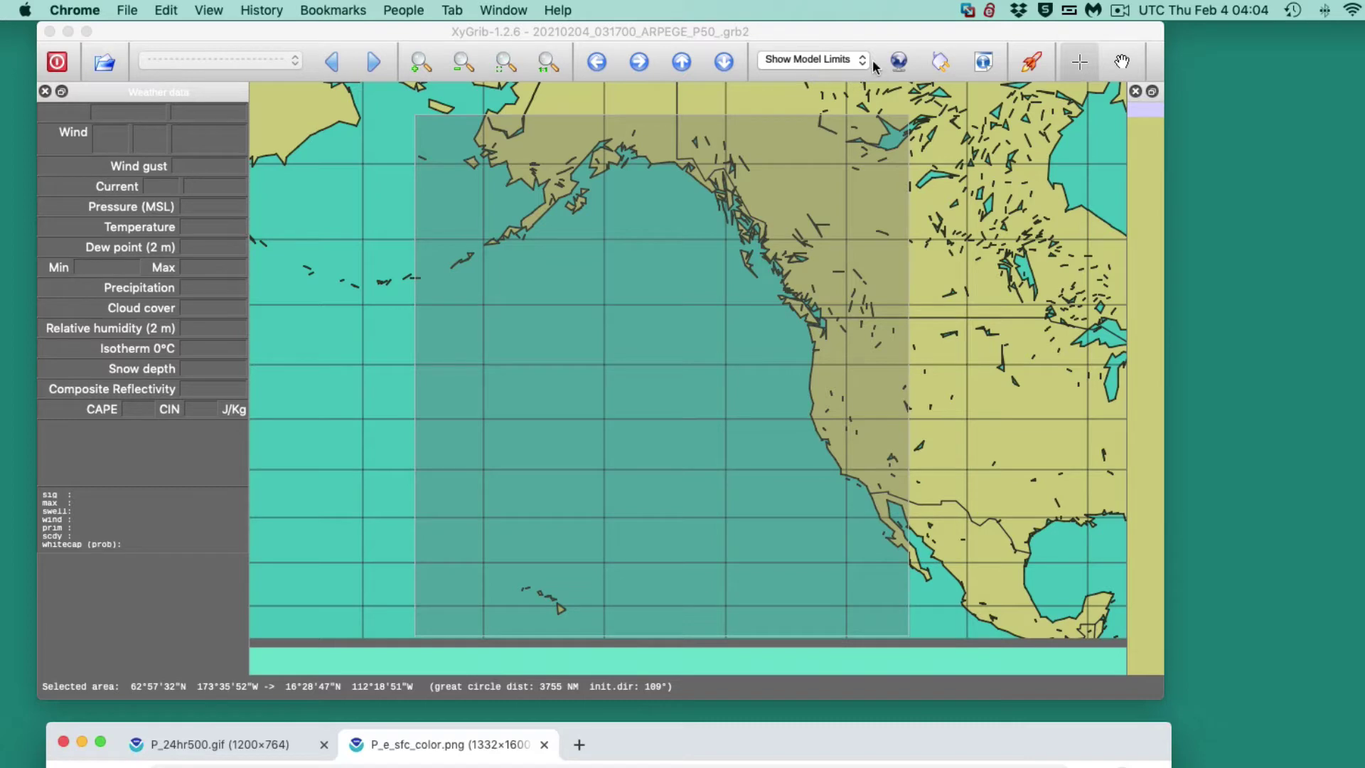
# - Start a GRIB download for the selected area with the GFS atmospheric model at 0.5° resolution
pyautogui.click(899, 62)
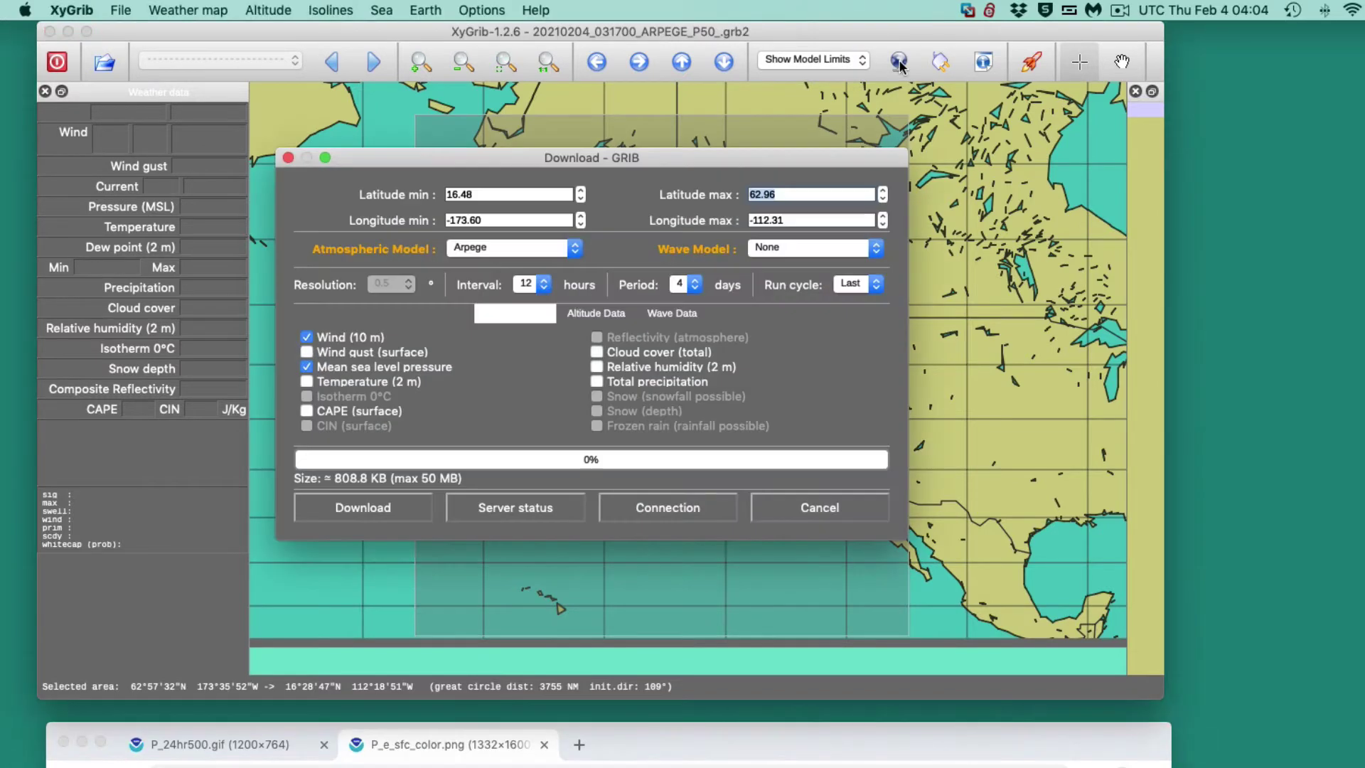
pyautogui.click(489, 249)
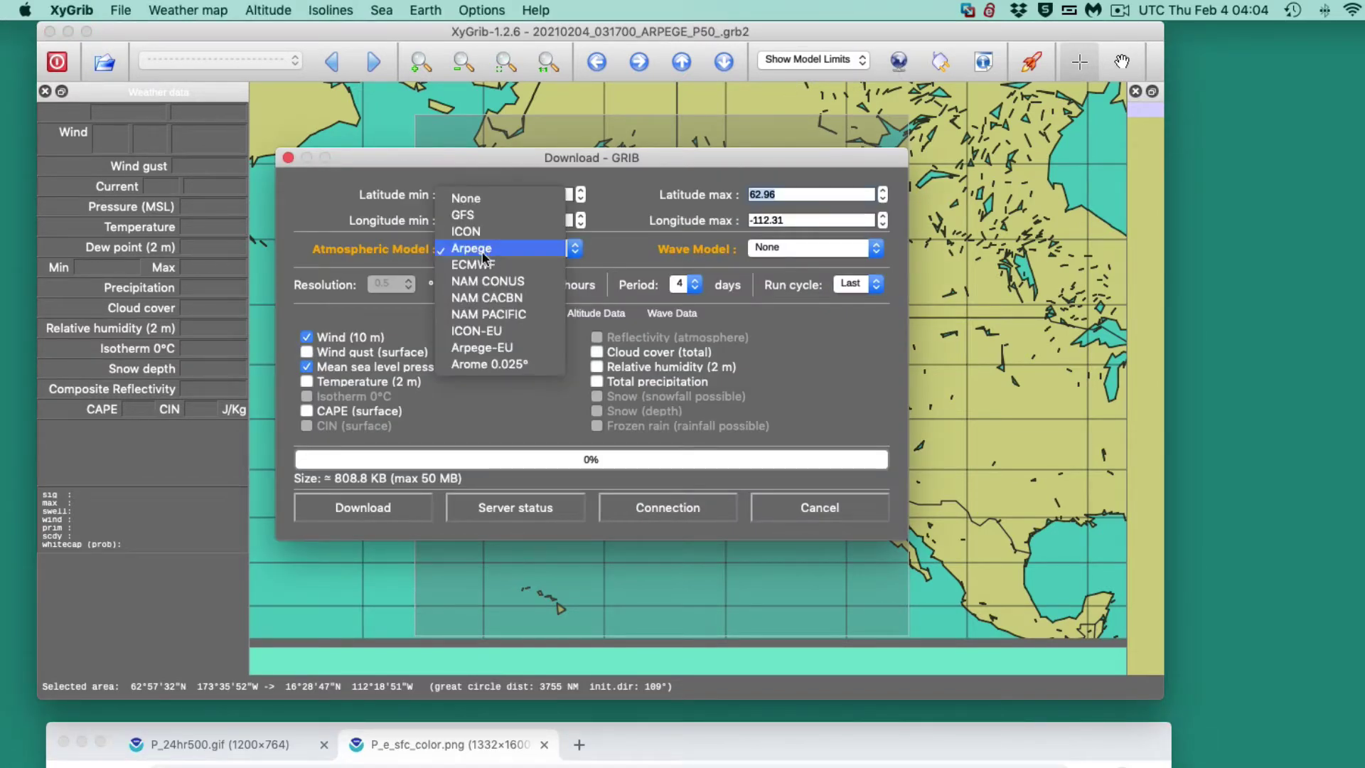
pyautogui.click(470, 212)
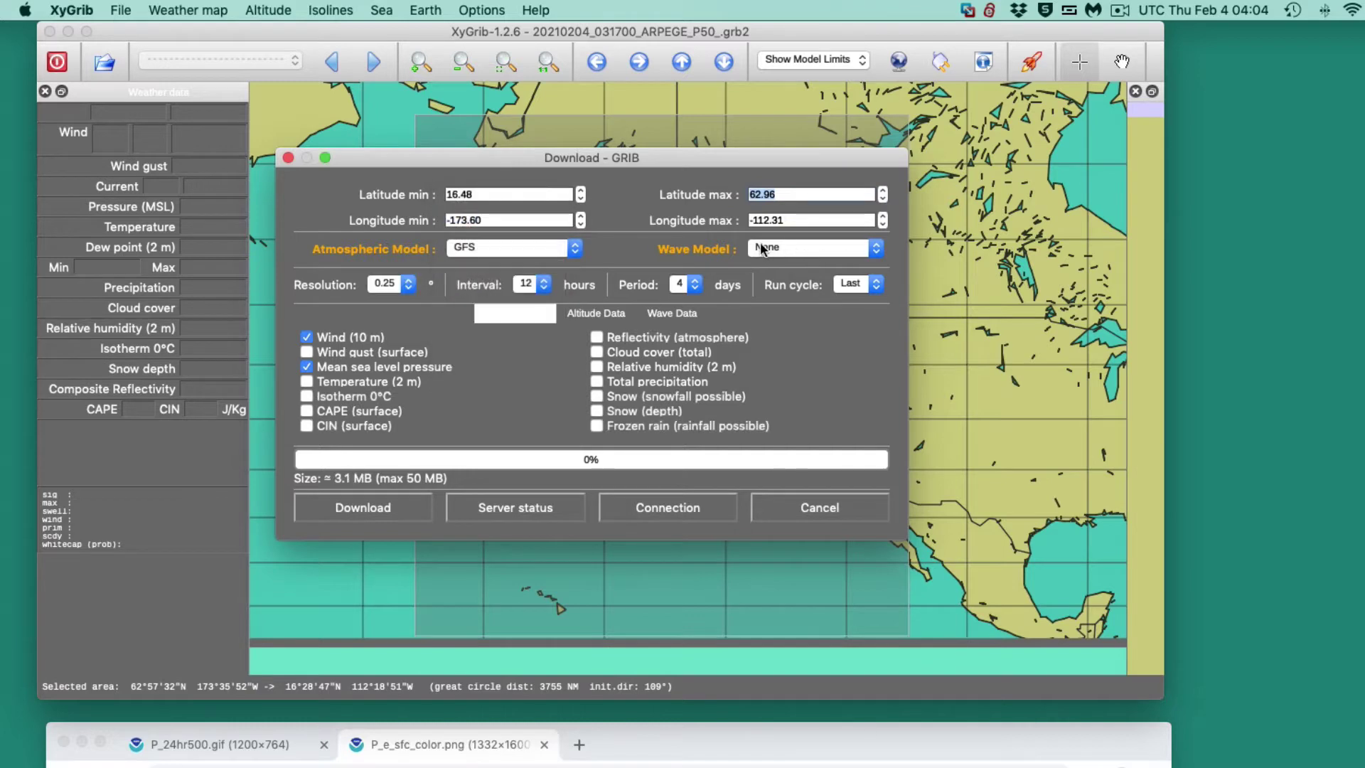
pyautogui.click(409, 284)
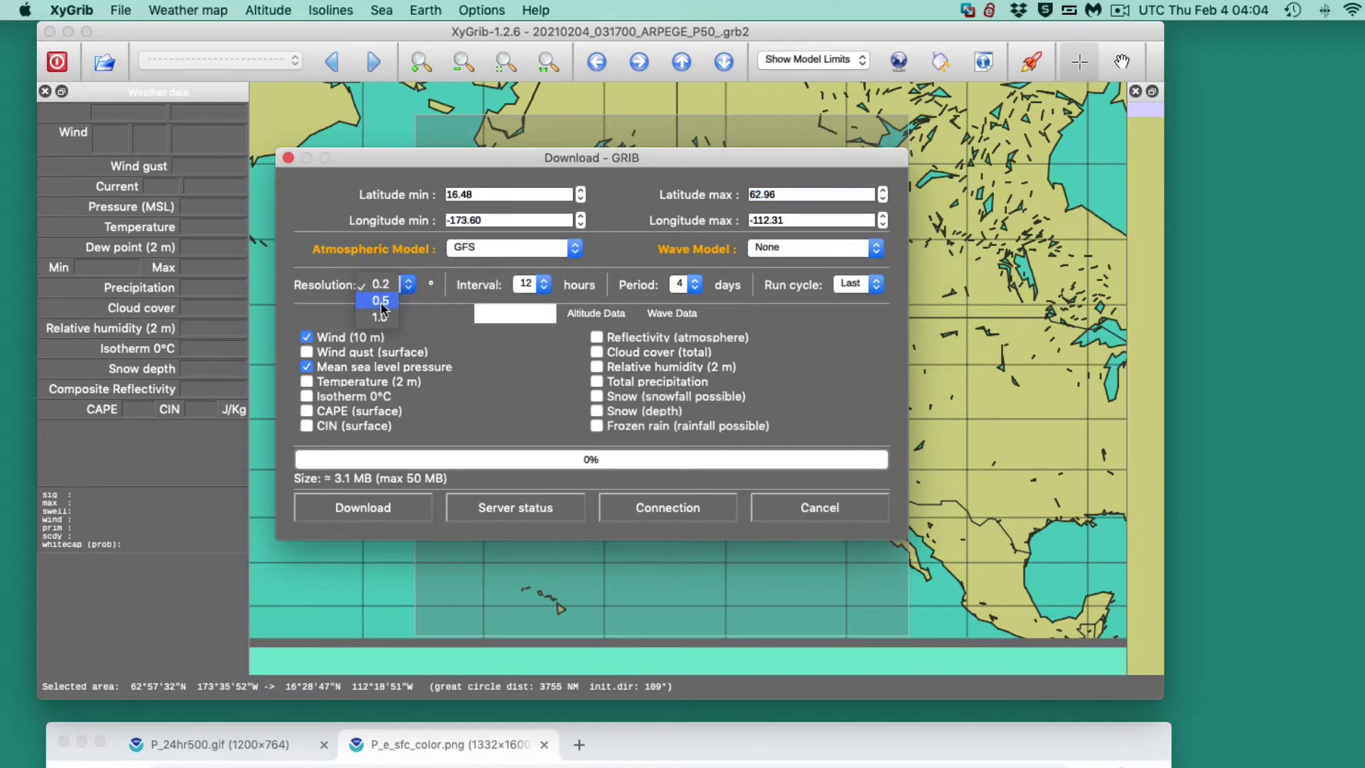
pyautogui.click(381, 301)
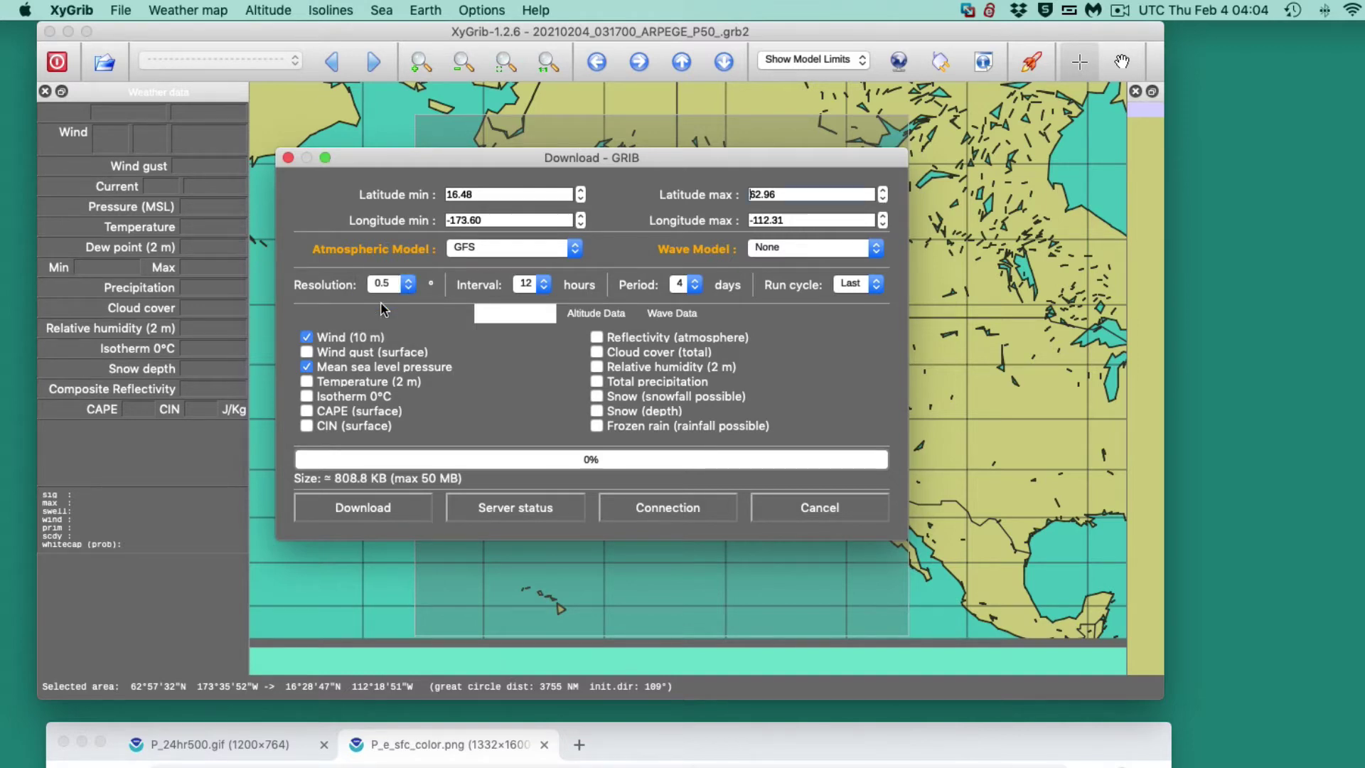
# - Set the forecast interval to 6 hours and keep the download period at 4 days
pyautogui.click(545, 286)
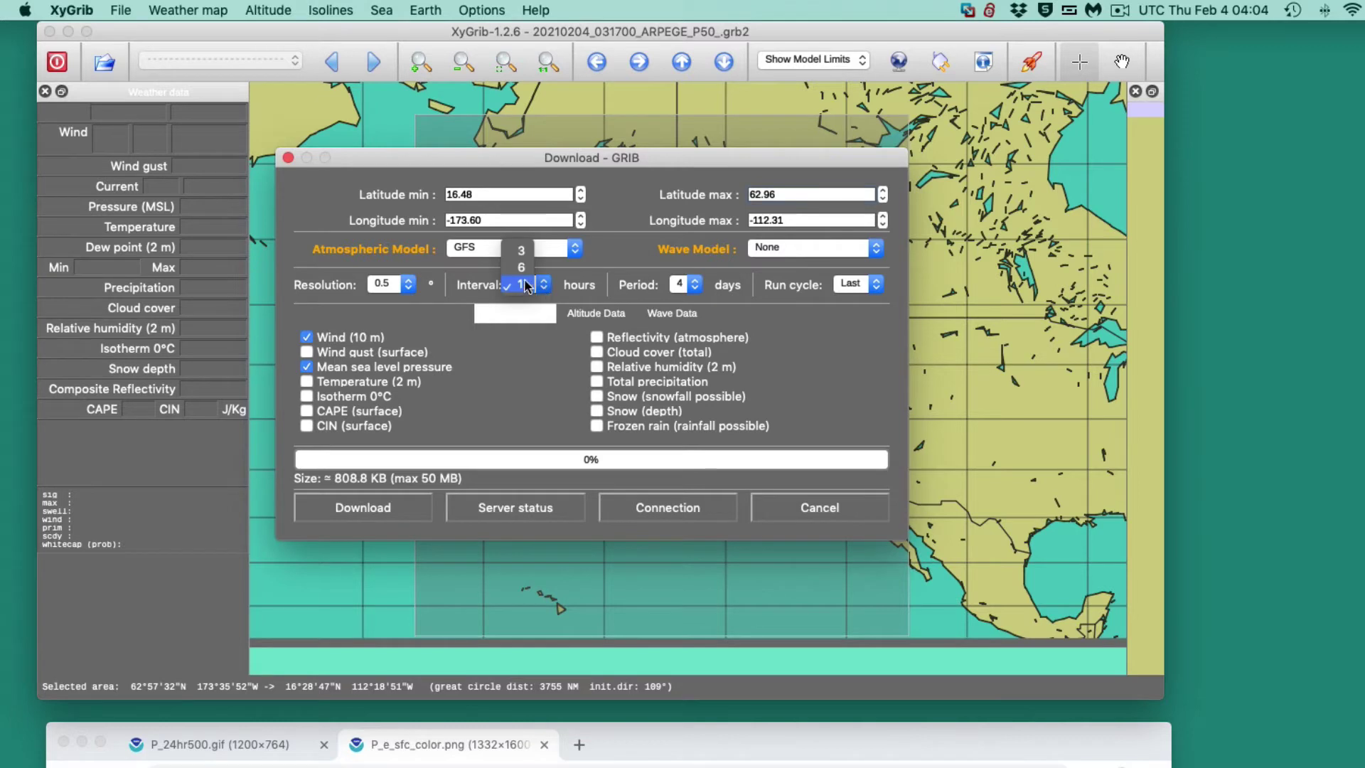
pyautogui.click(522, 267)
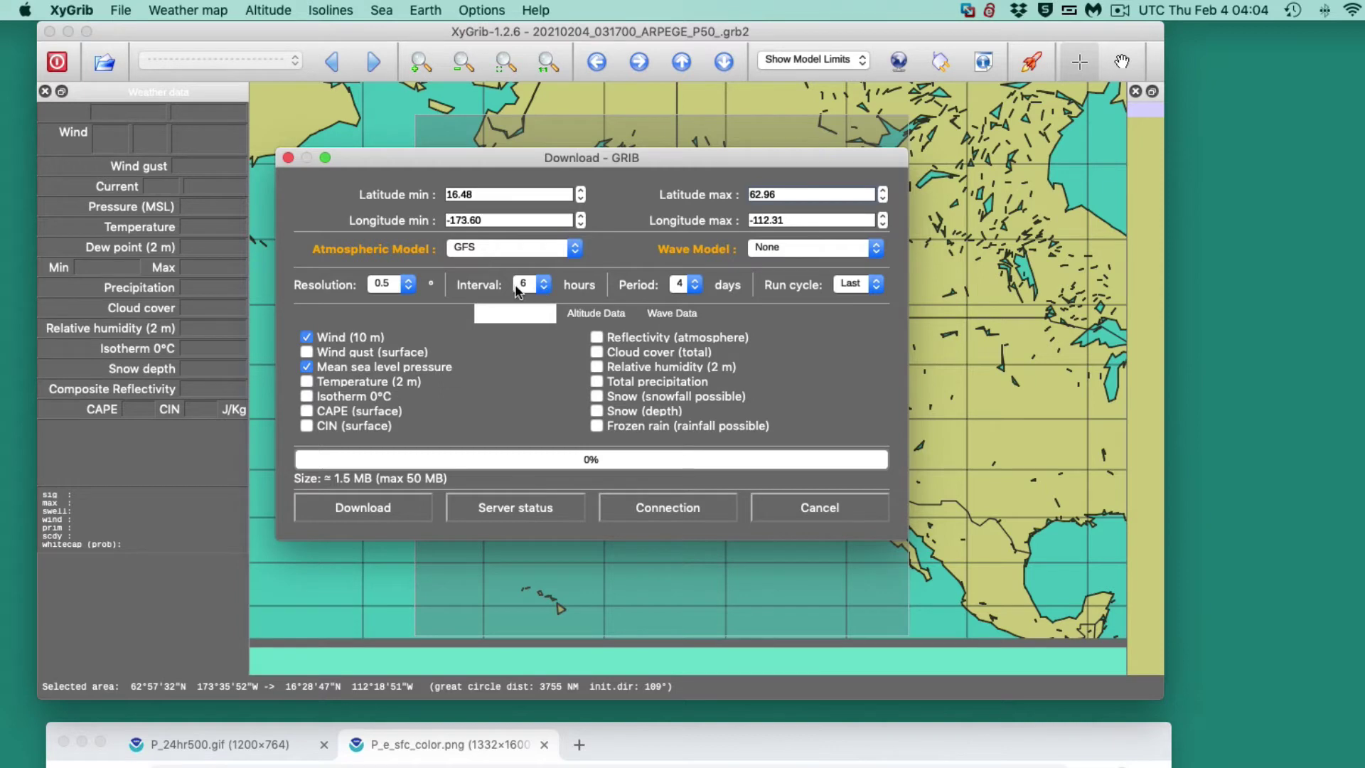
pyautogui.click(695, 285)
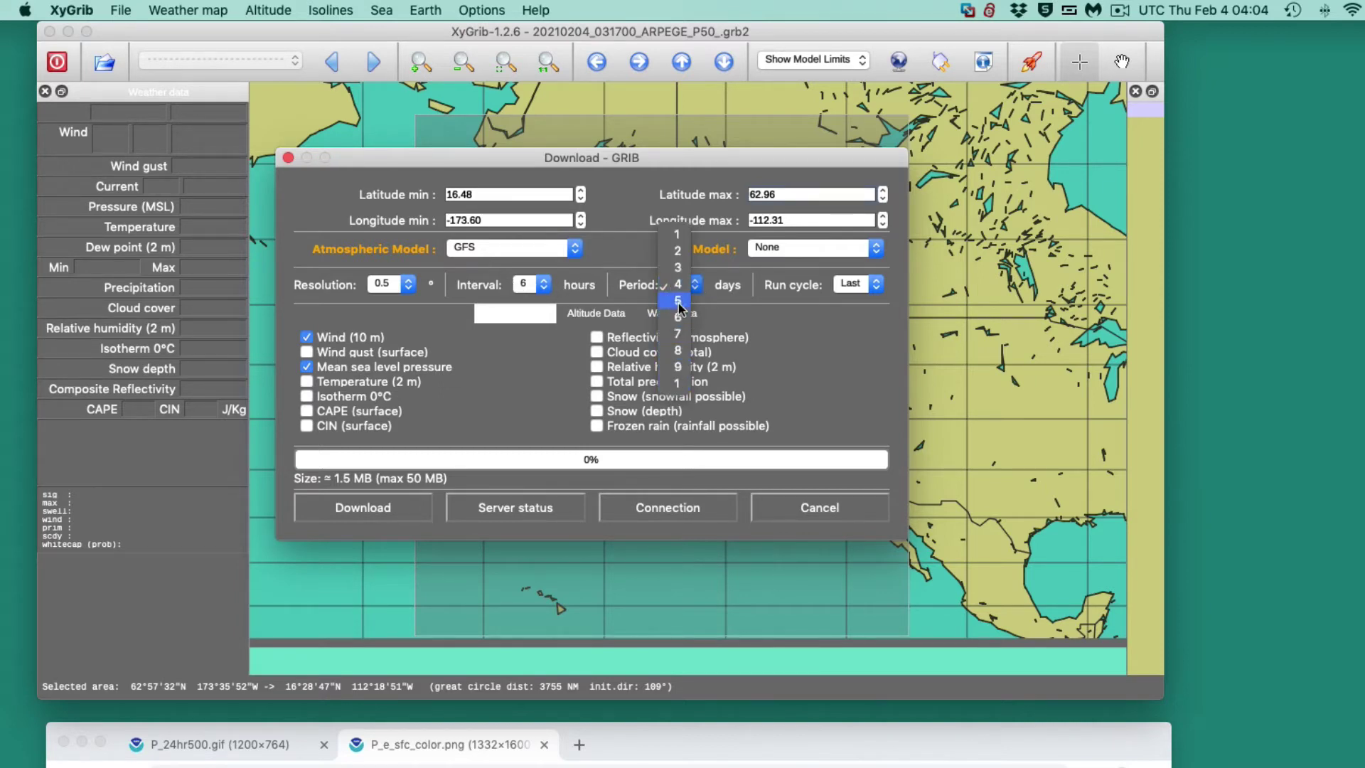
pyautogui.click(677, 284)
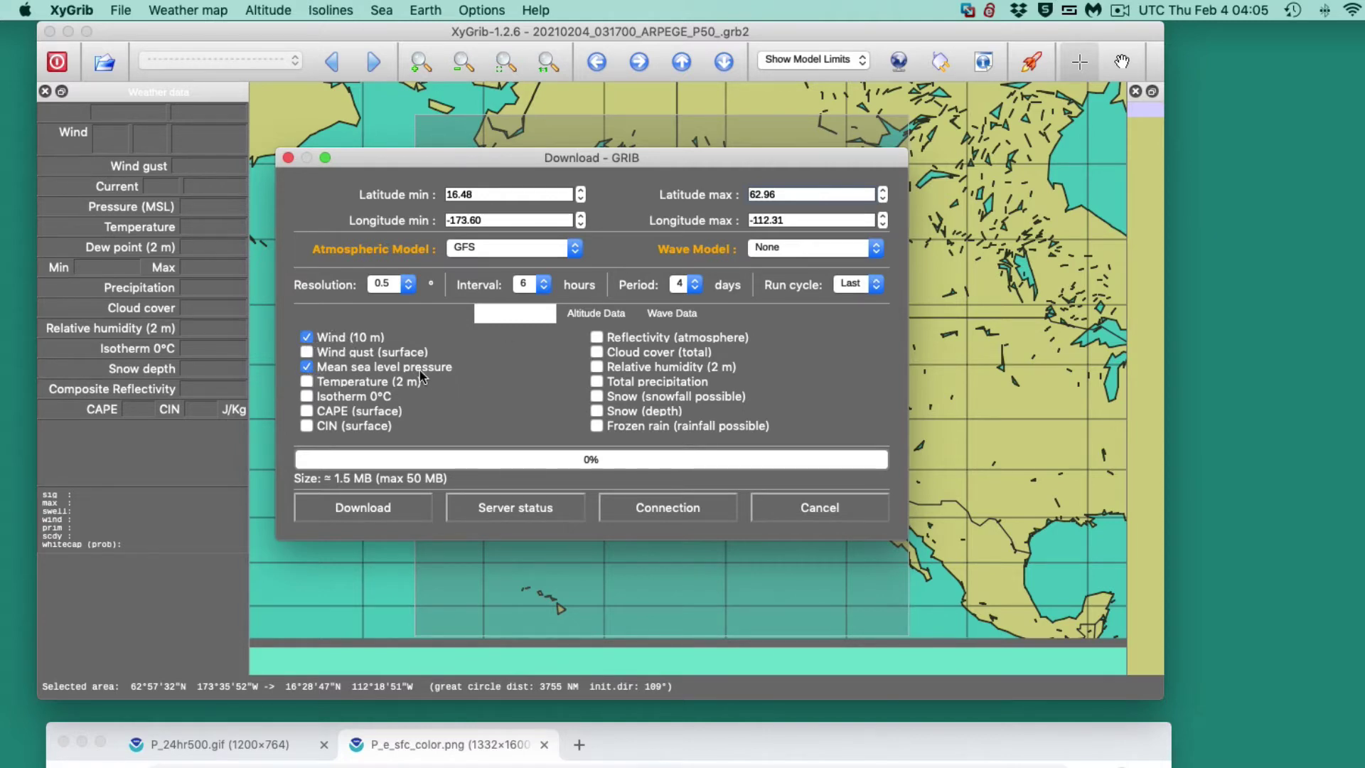
# - Review the altitude data selection, download the GRIB data and save it under the suggested file name
pyautogui.click(594, 314)
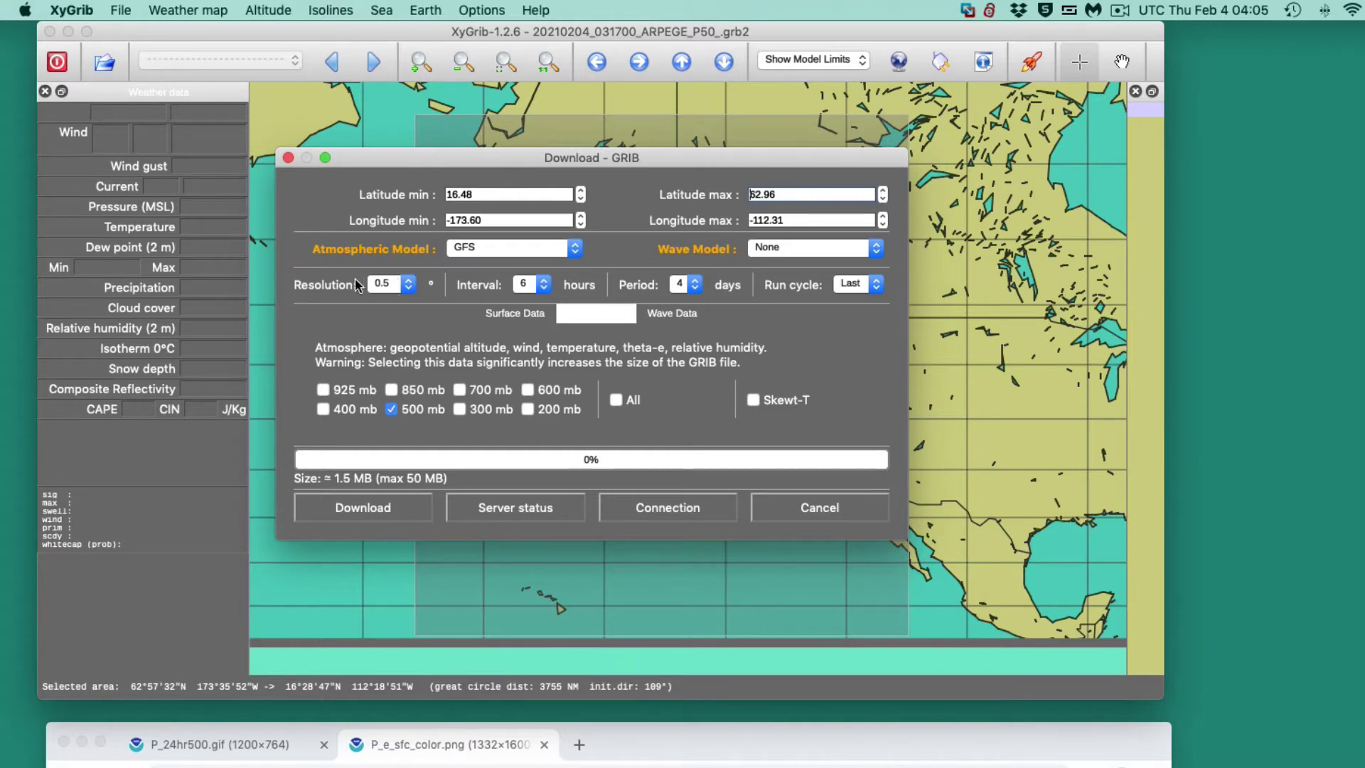
pyautogui.click(377, 510)
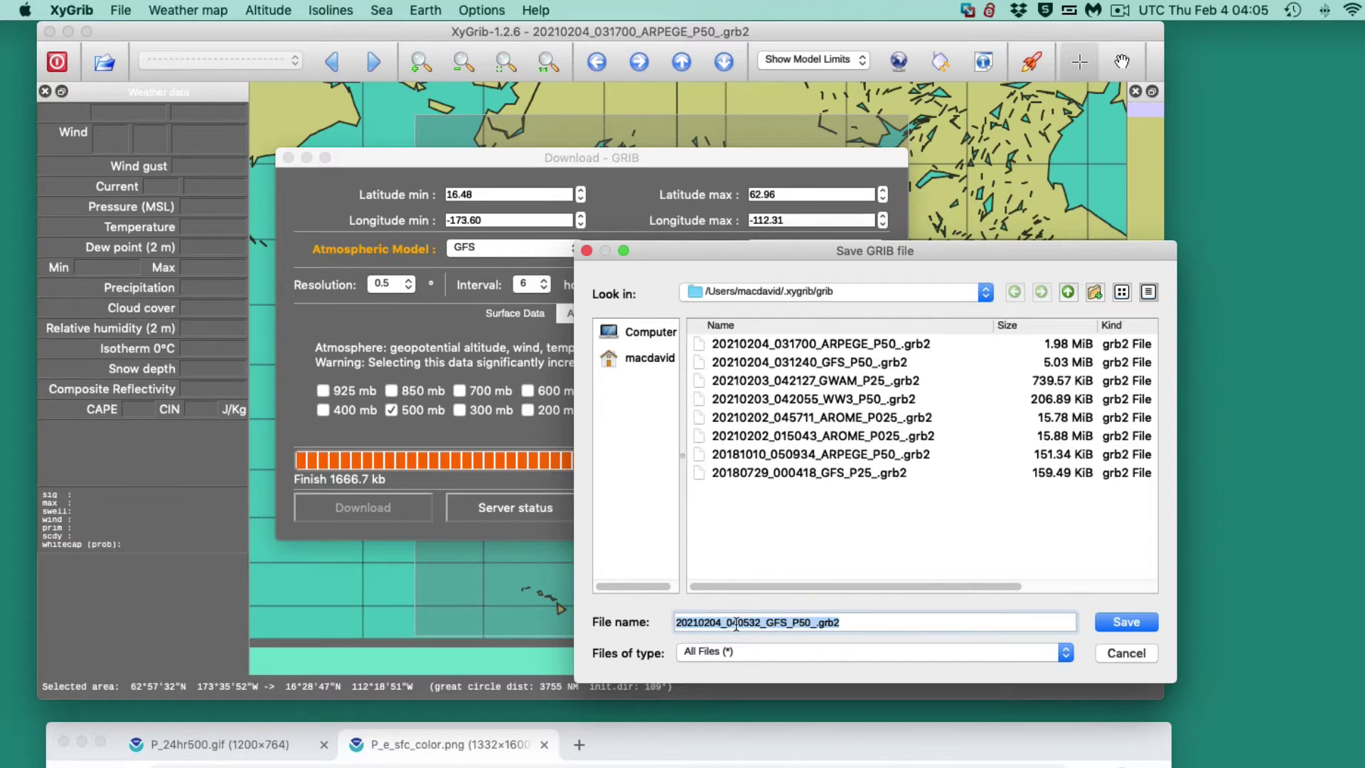
pyautogui.click(1127, 623)
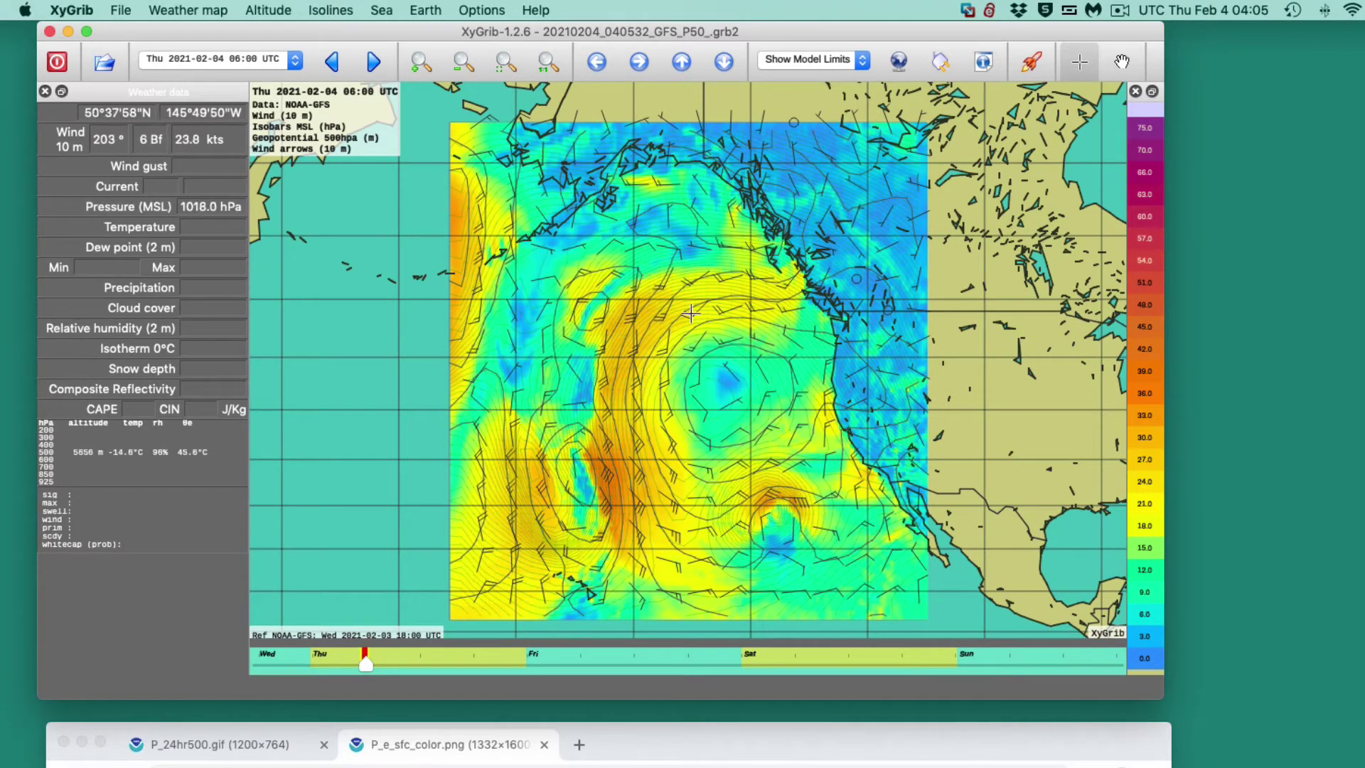
# - Turn the wind colour overlay off and back on for the weather map
pyautogui.click(120, 11)
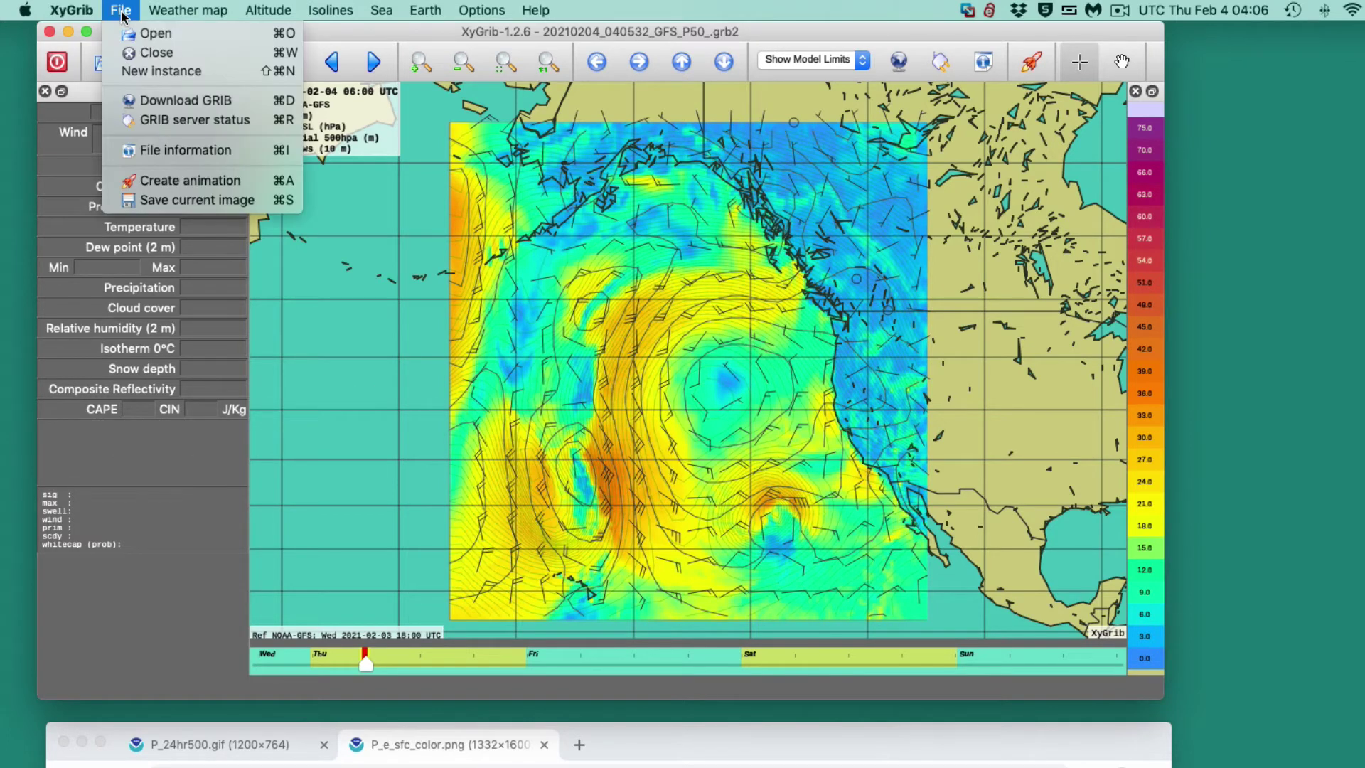
pyautogui.moveTo(186, 10)
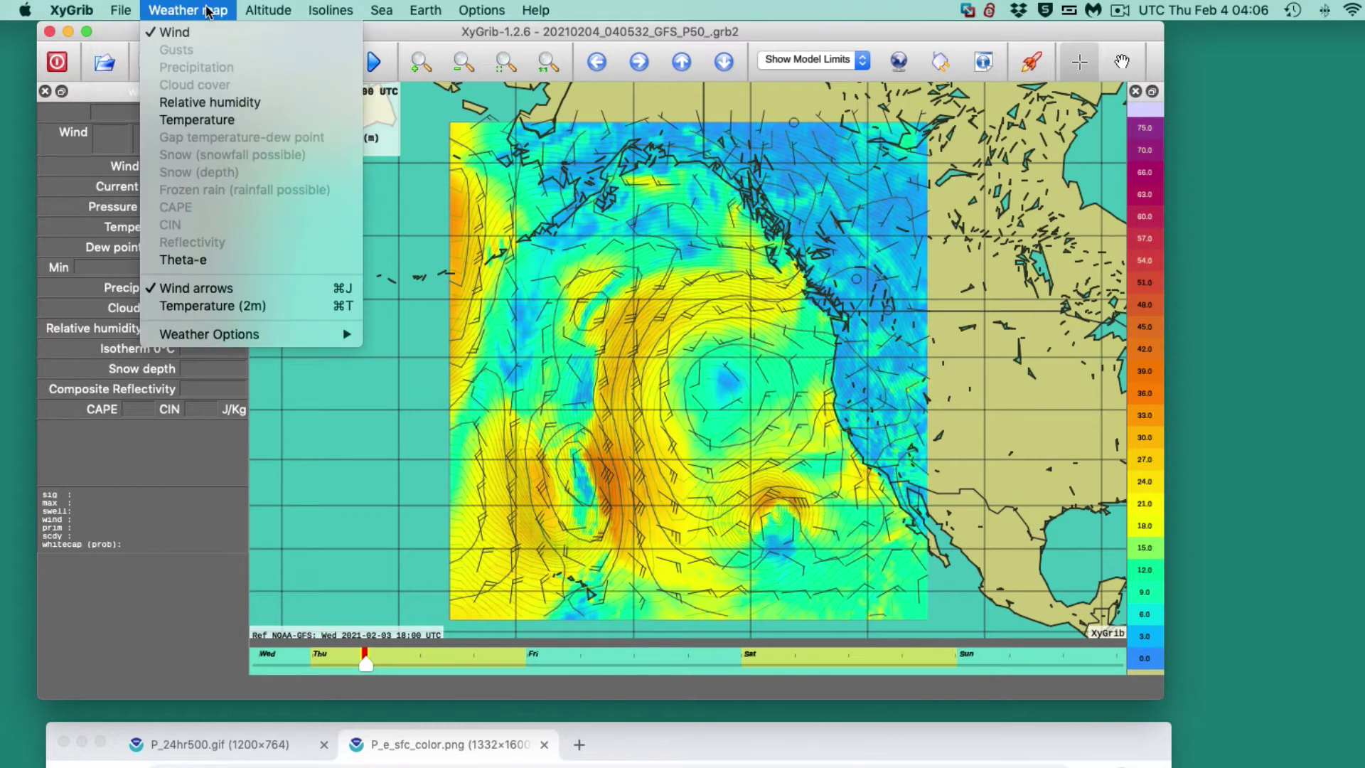
pyautogui.click(176, 34)
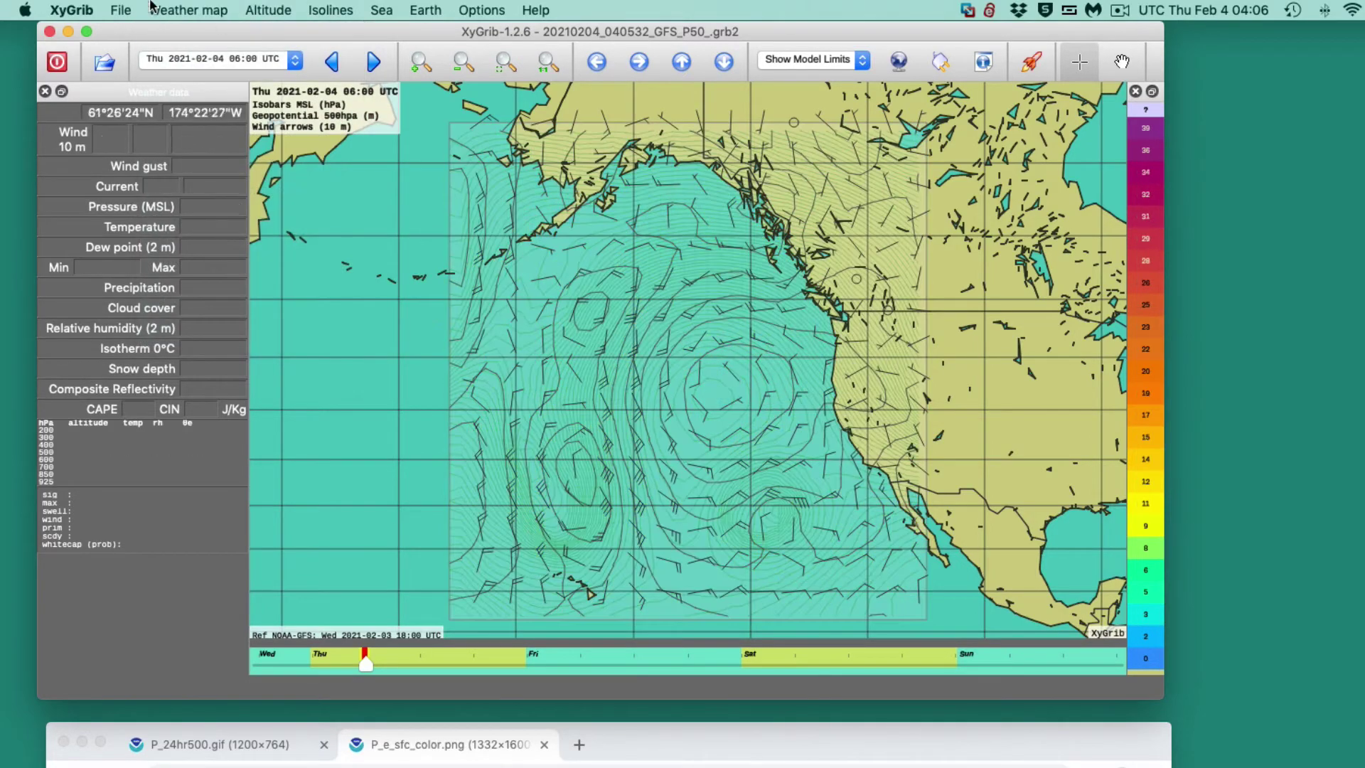
pyautogui.click(177, 11)
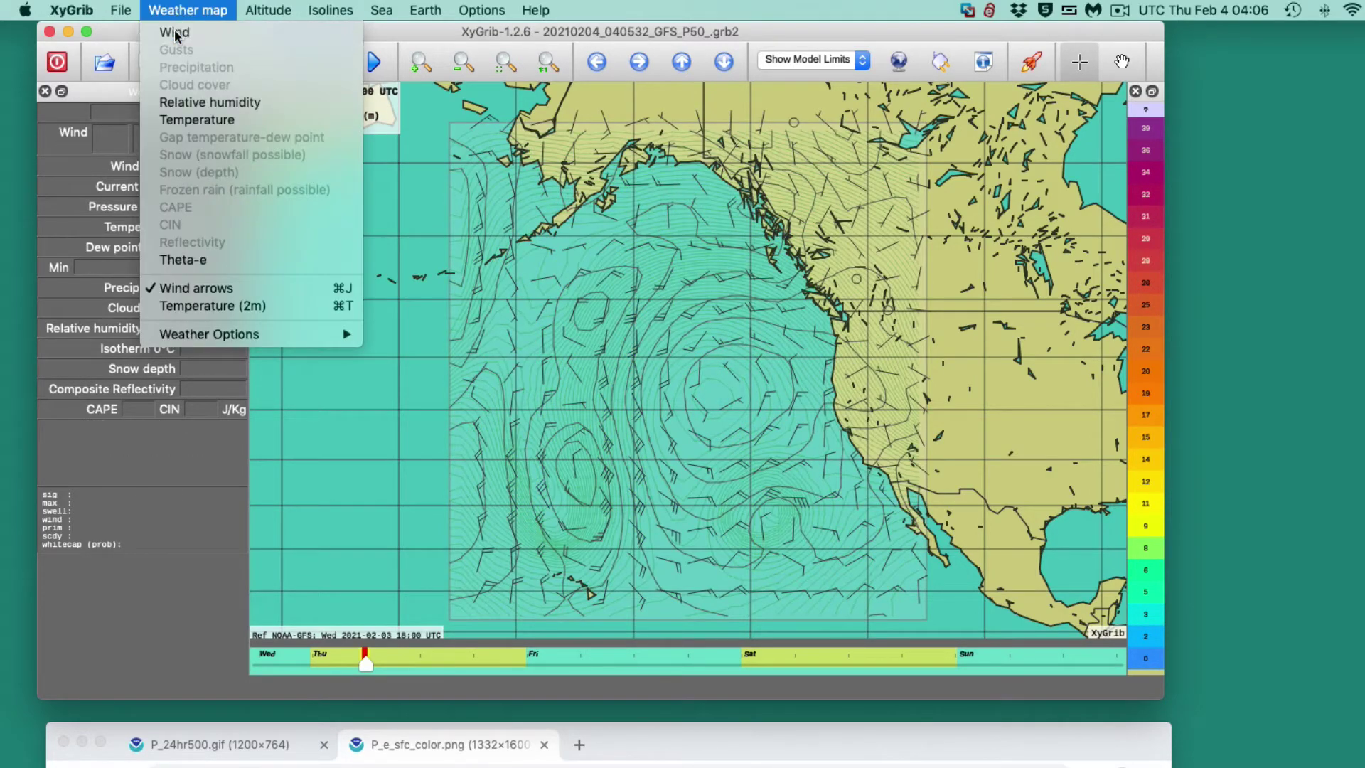
pyautogui.click(176, 35)
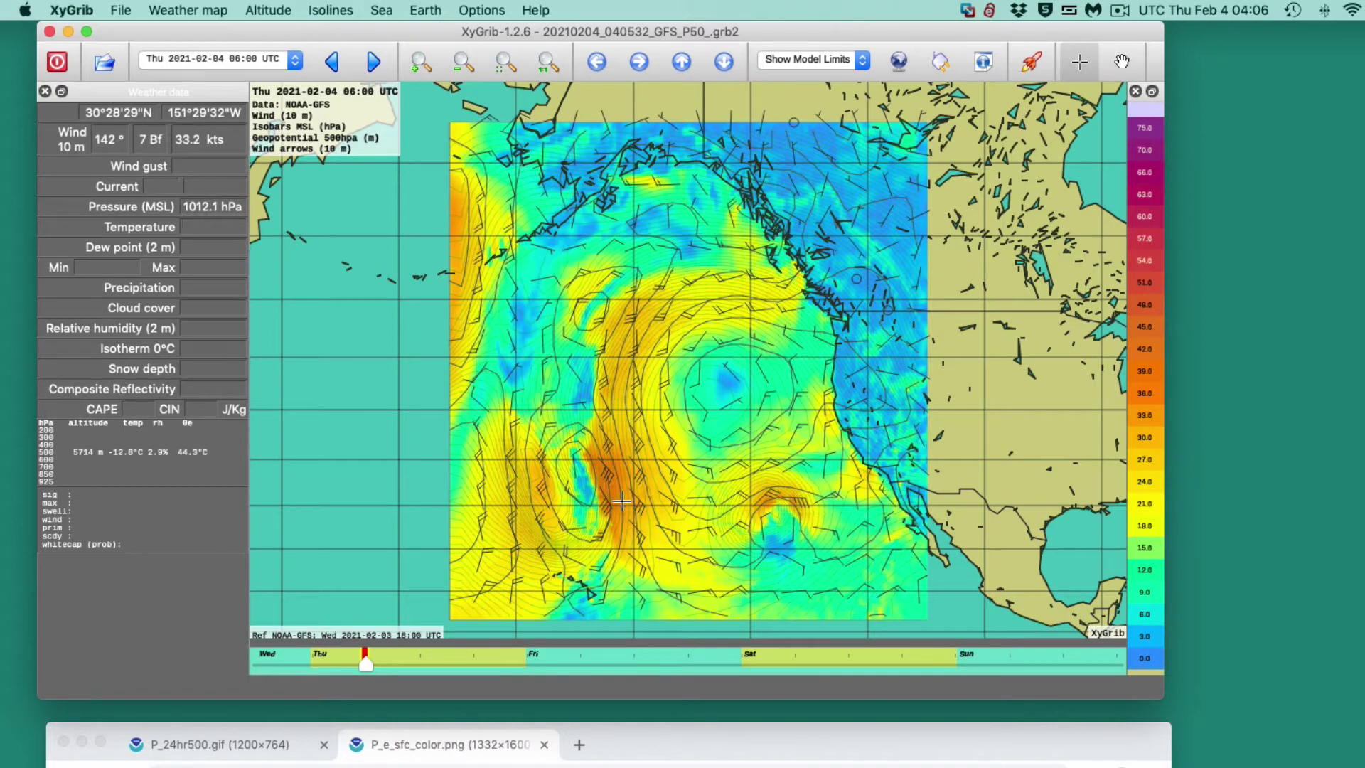
# - Examine the wind pattern across the northeast Pacific and near Hawaii against the wind speed colour scale
pyautogui.scroll(1, 614, 483)
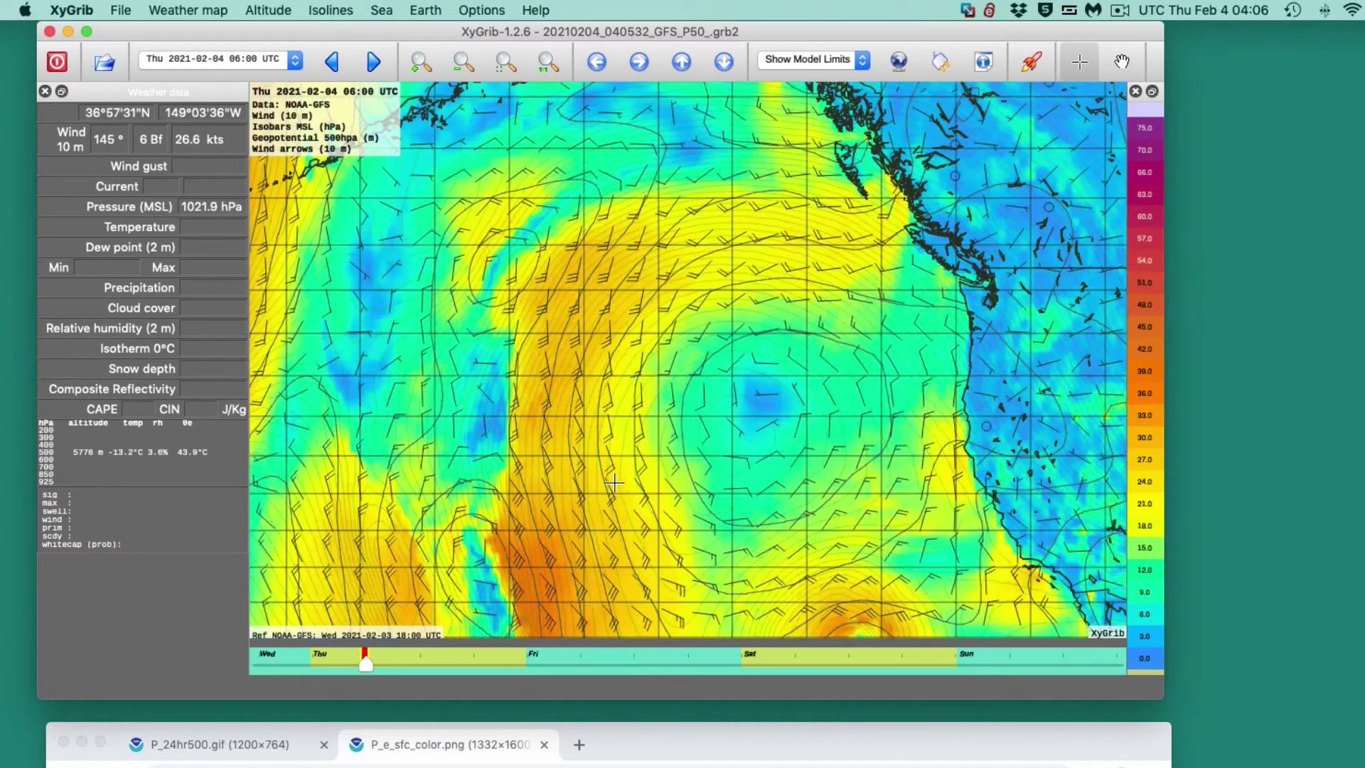
pyautogui.scroll(1, 615, 484)
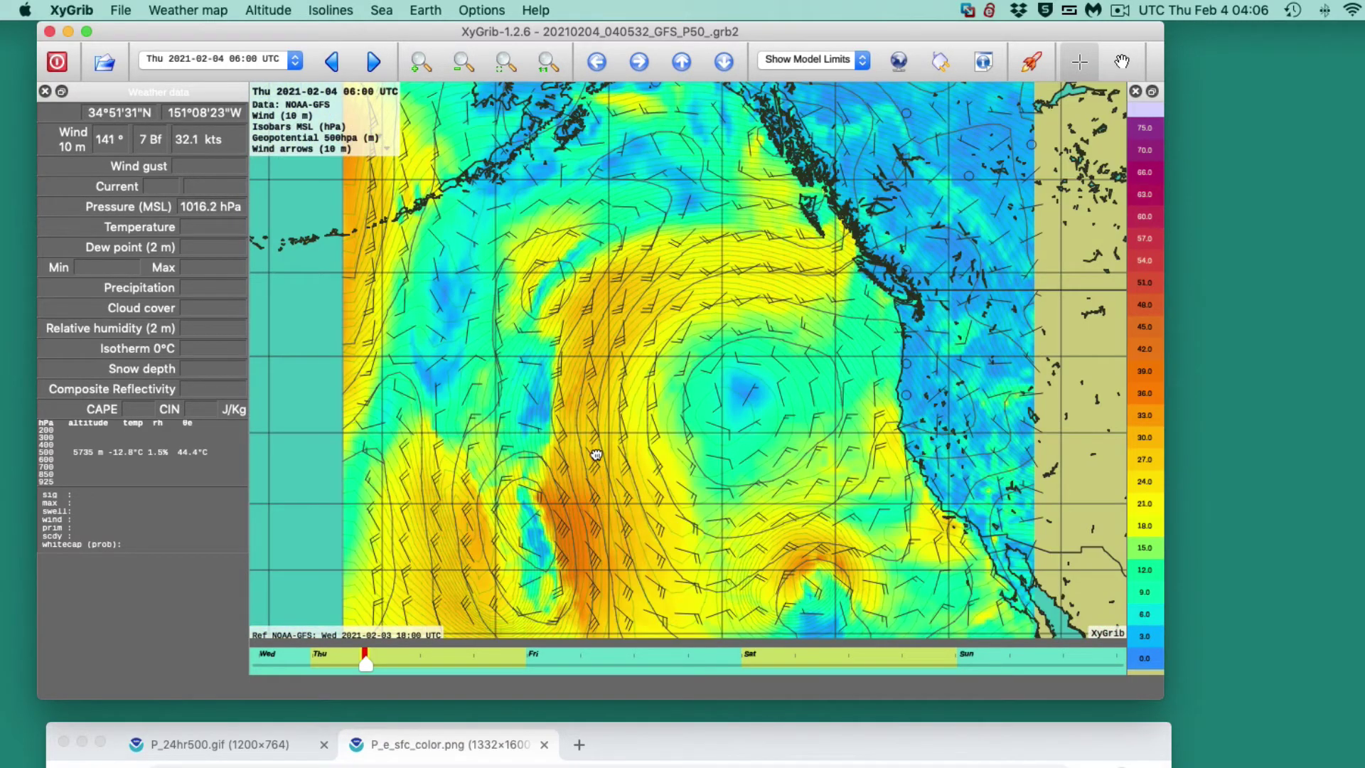
pyautogui.moveTo(596, 455); pyautogui.dragTo(618, 310)
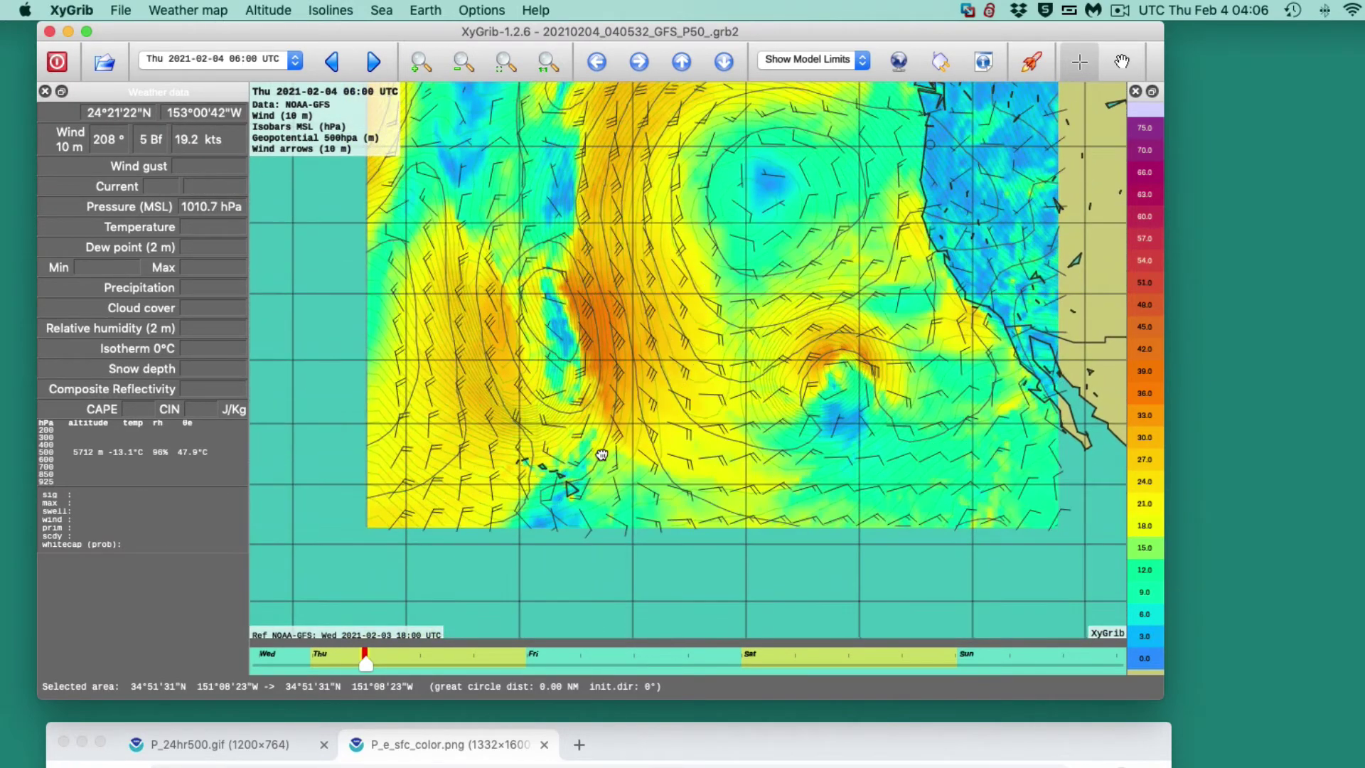
pyautogui.click(586, 370)
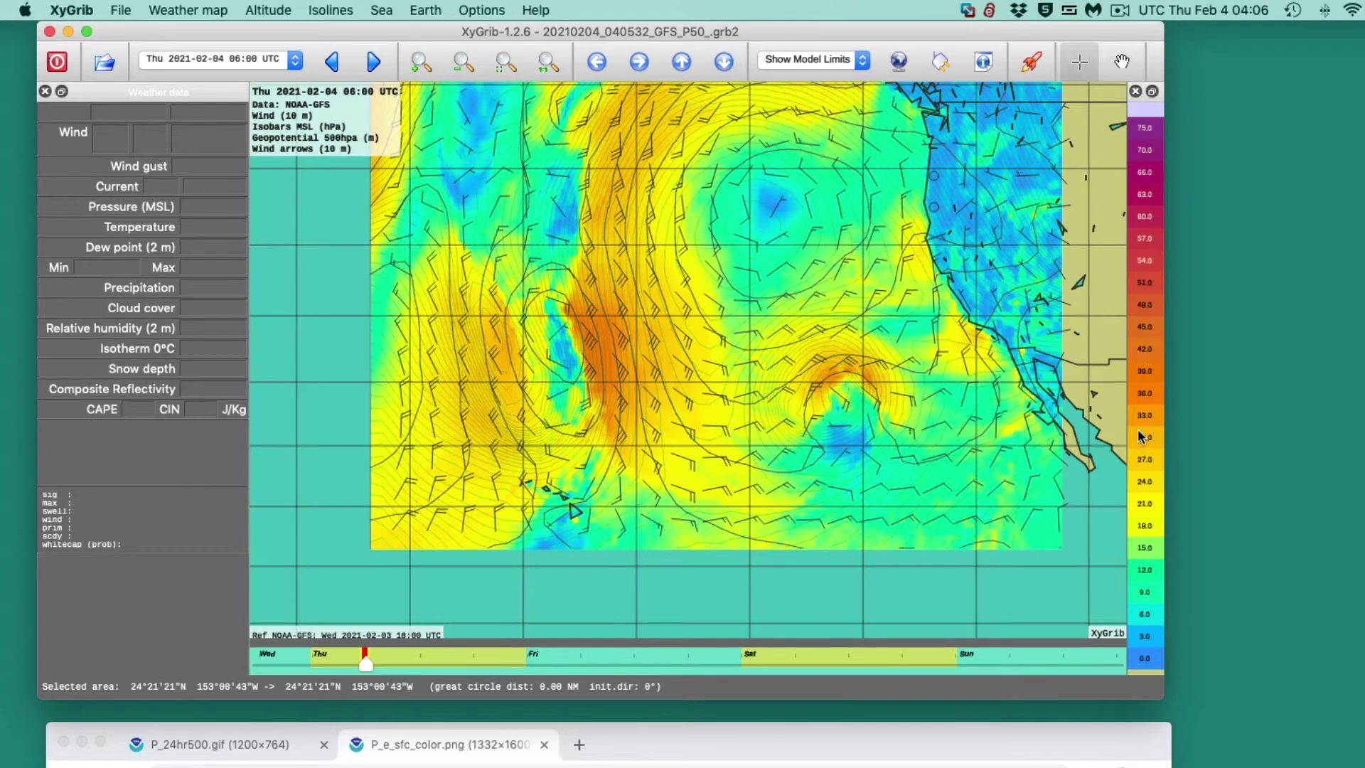
pyautogui.moveTo(593, 260); pyautogui.dragTo(558, 420)
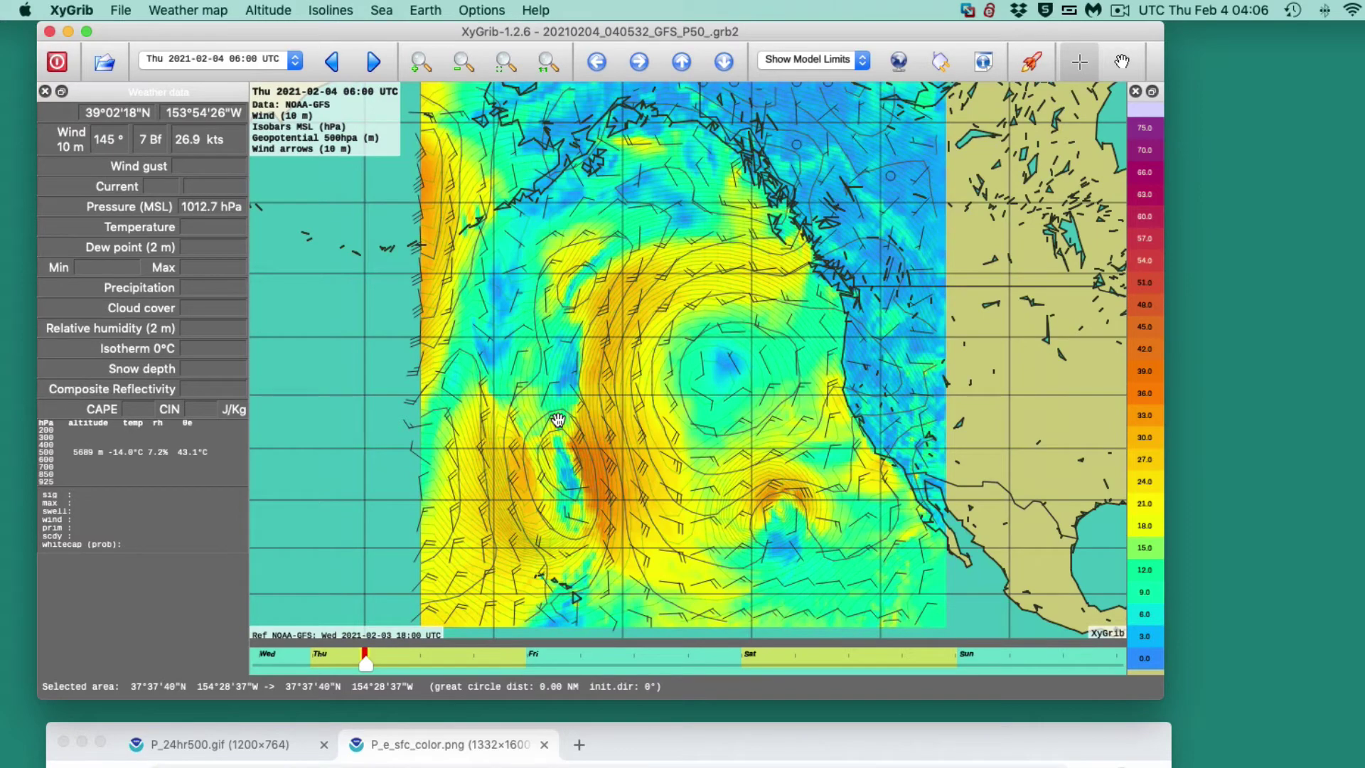
pyautogui.scroll(-1, 558, 420)
pyautogui.scroll(2, 559, 421)
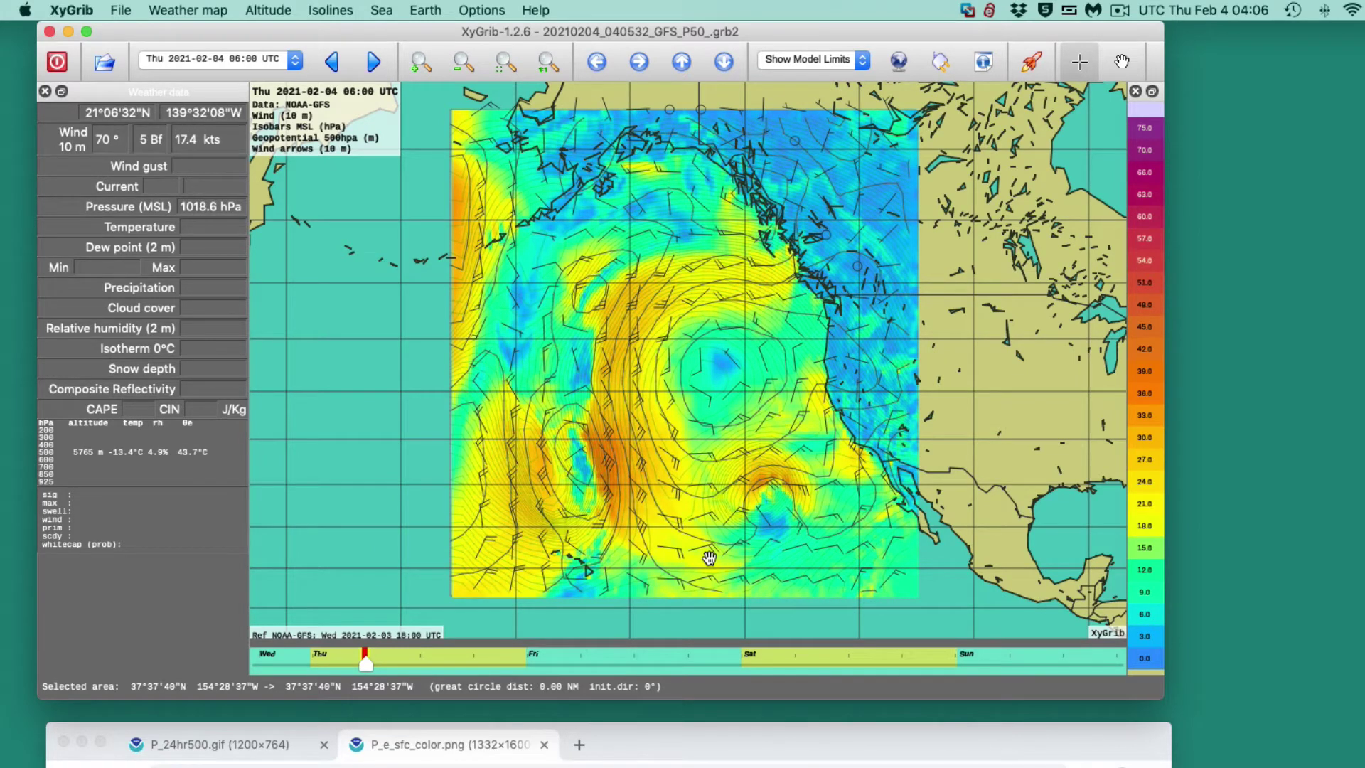
# - Review the available altitude levels and keep the wind display at 10 m above ground
pyautogui.click(266, 11)
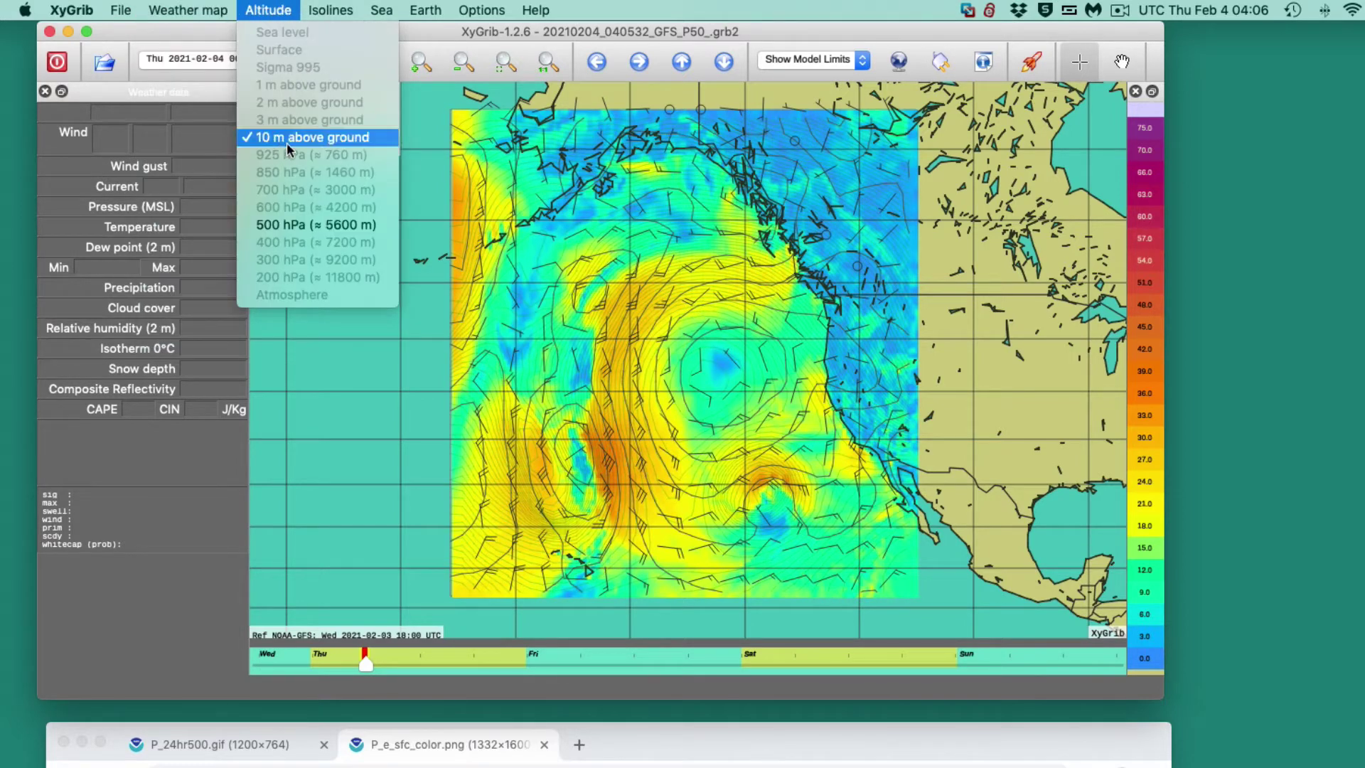
pyautogui.click(296, 142)
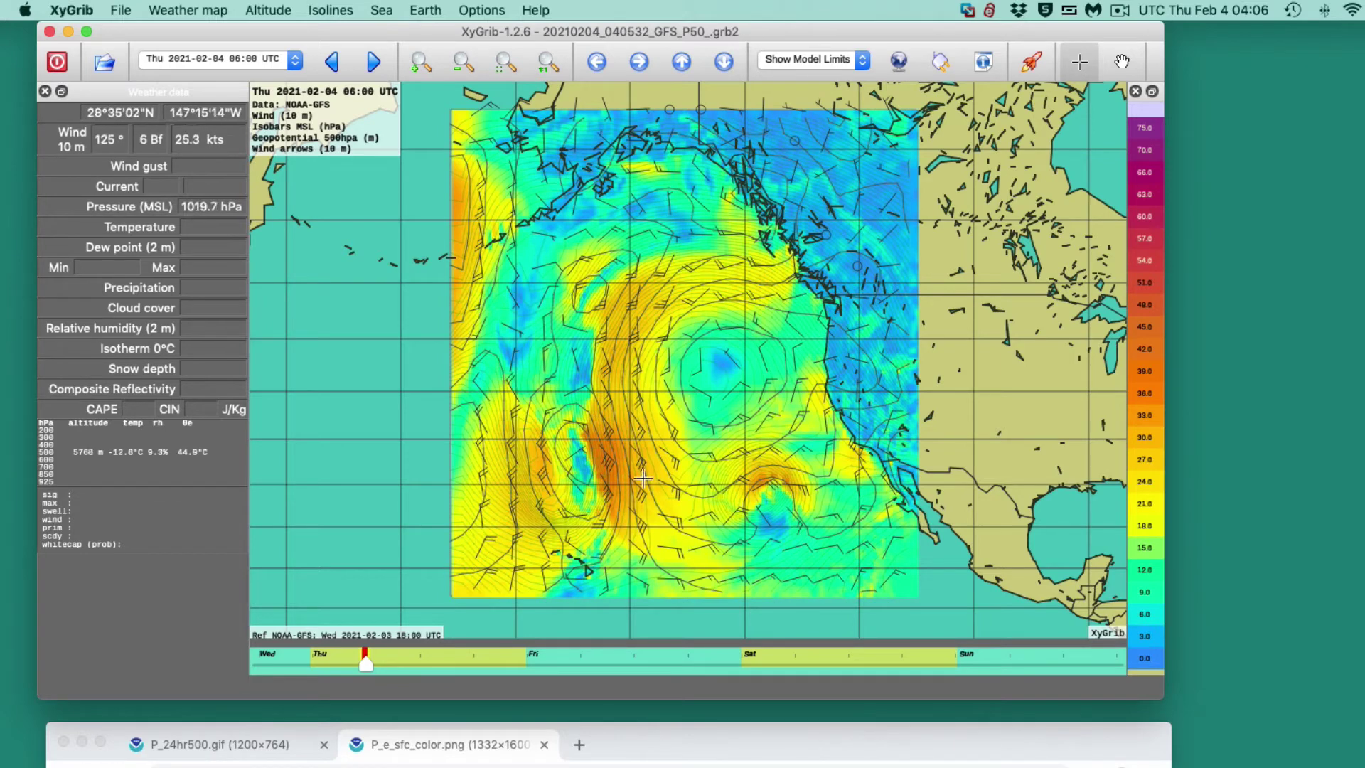
# - Set the isobars' line width to 1.6 and their colour to red in the graphical parameters
pyautogui.click(482, 10)
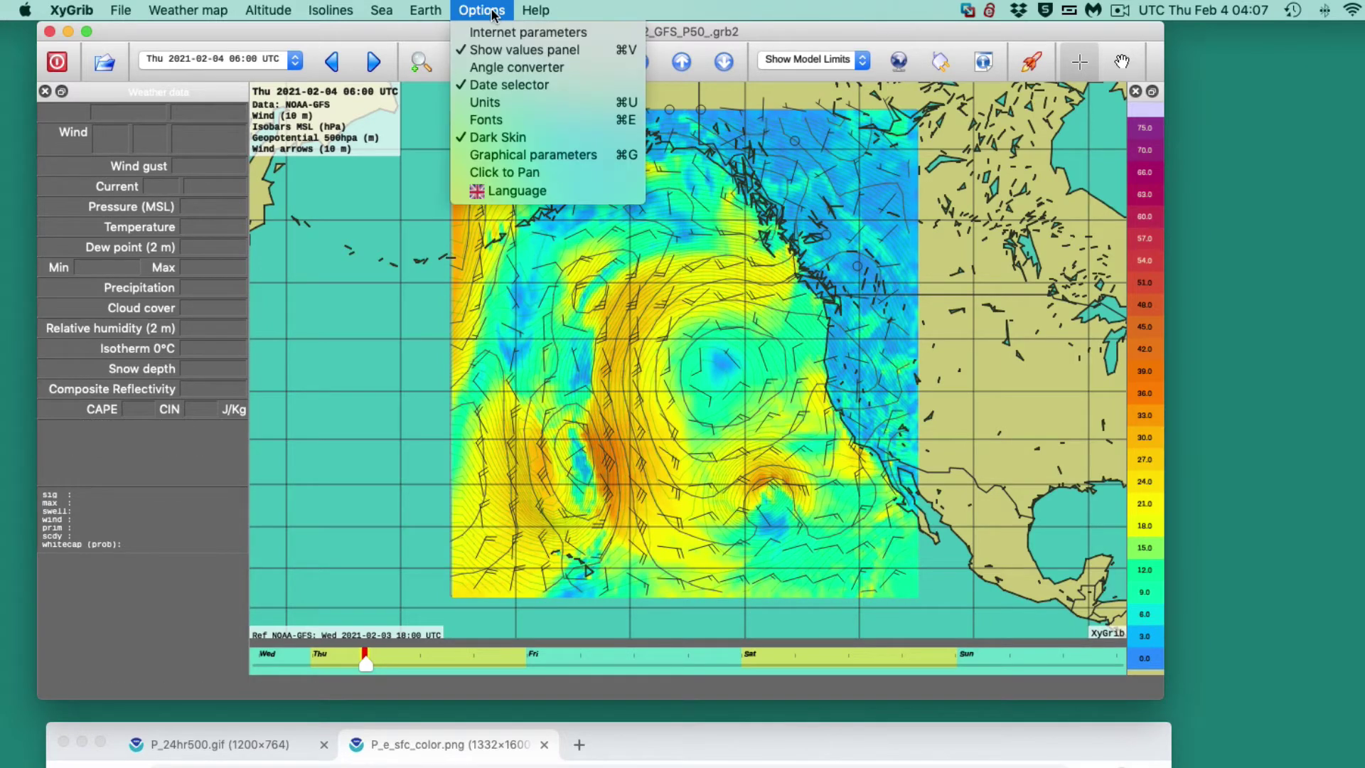
pyautogui.click(544, 154)
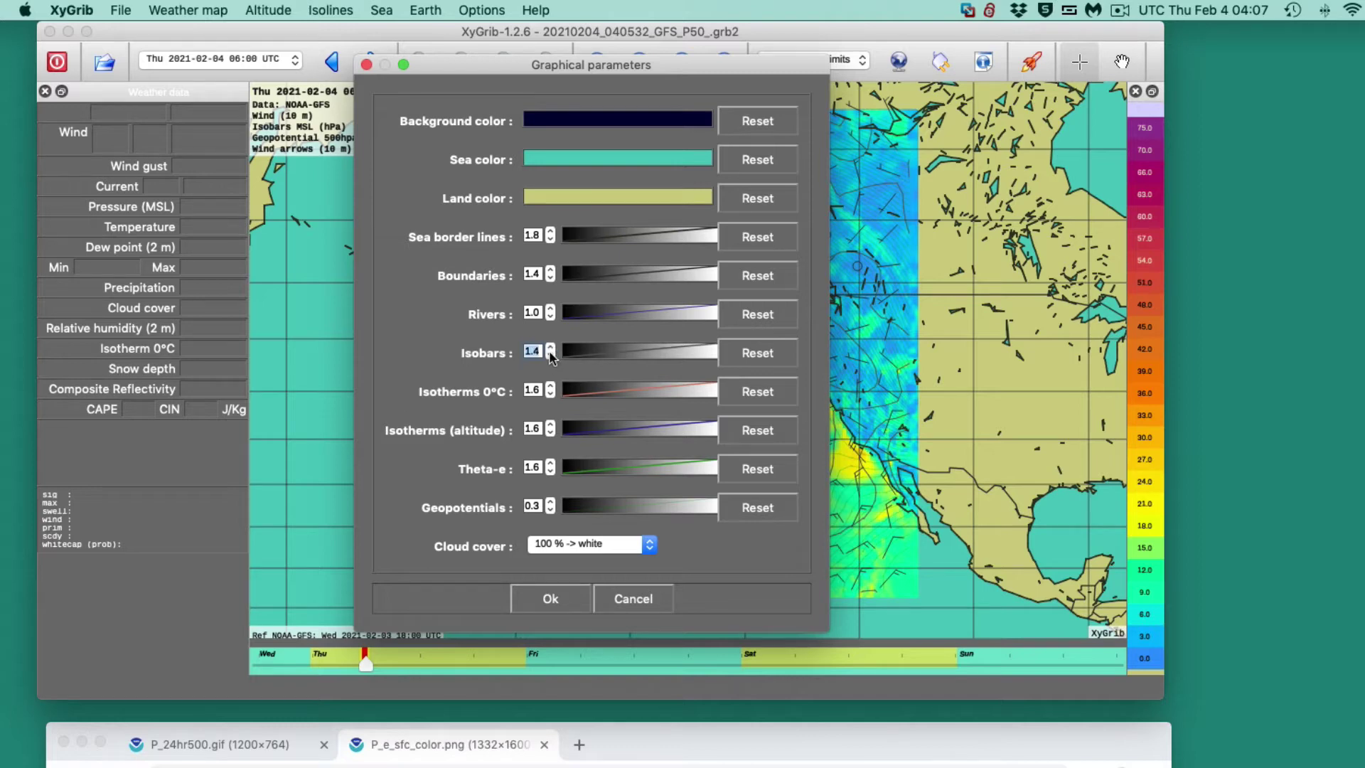
pyautogui.click(550, 346)
pyautogui.click(550, 347)
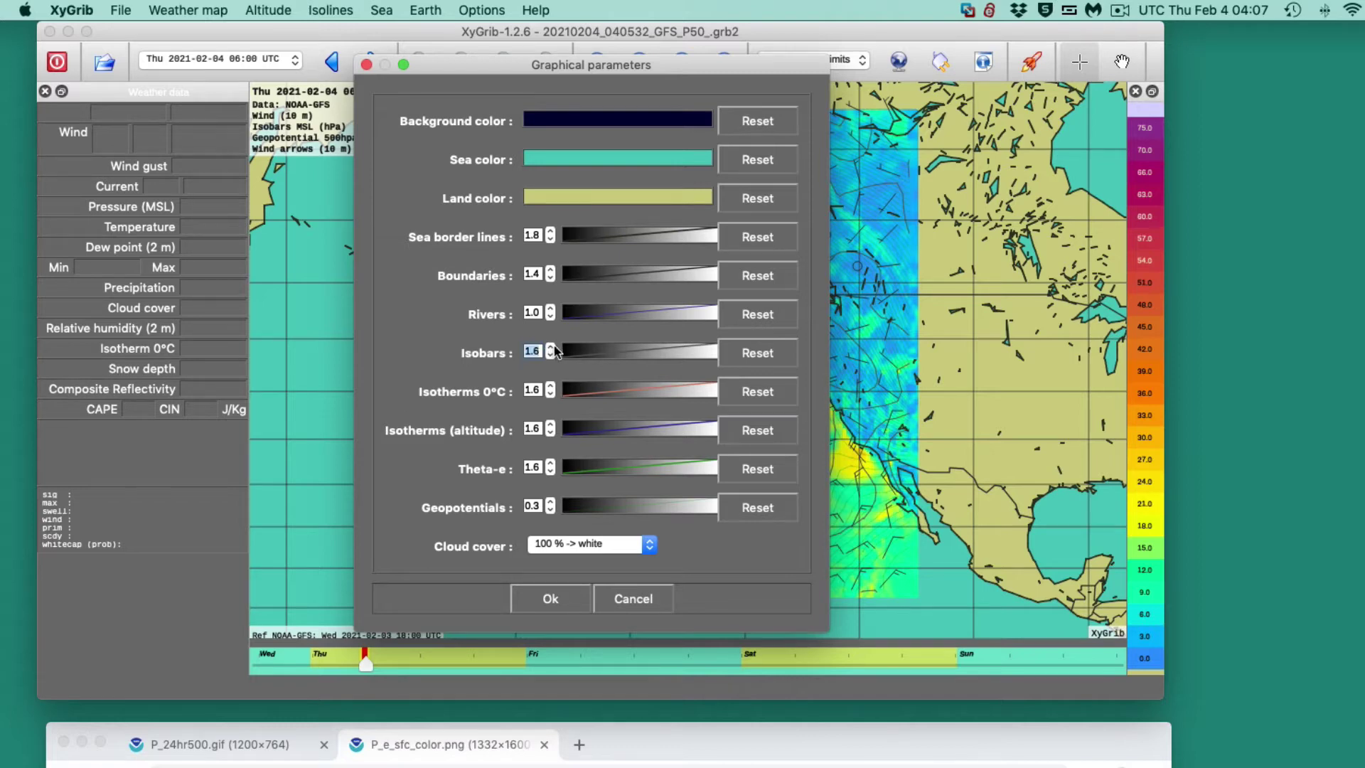
pyautogui.click(647, 354)
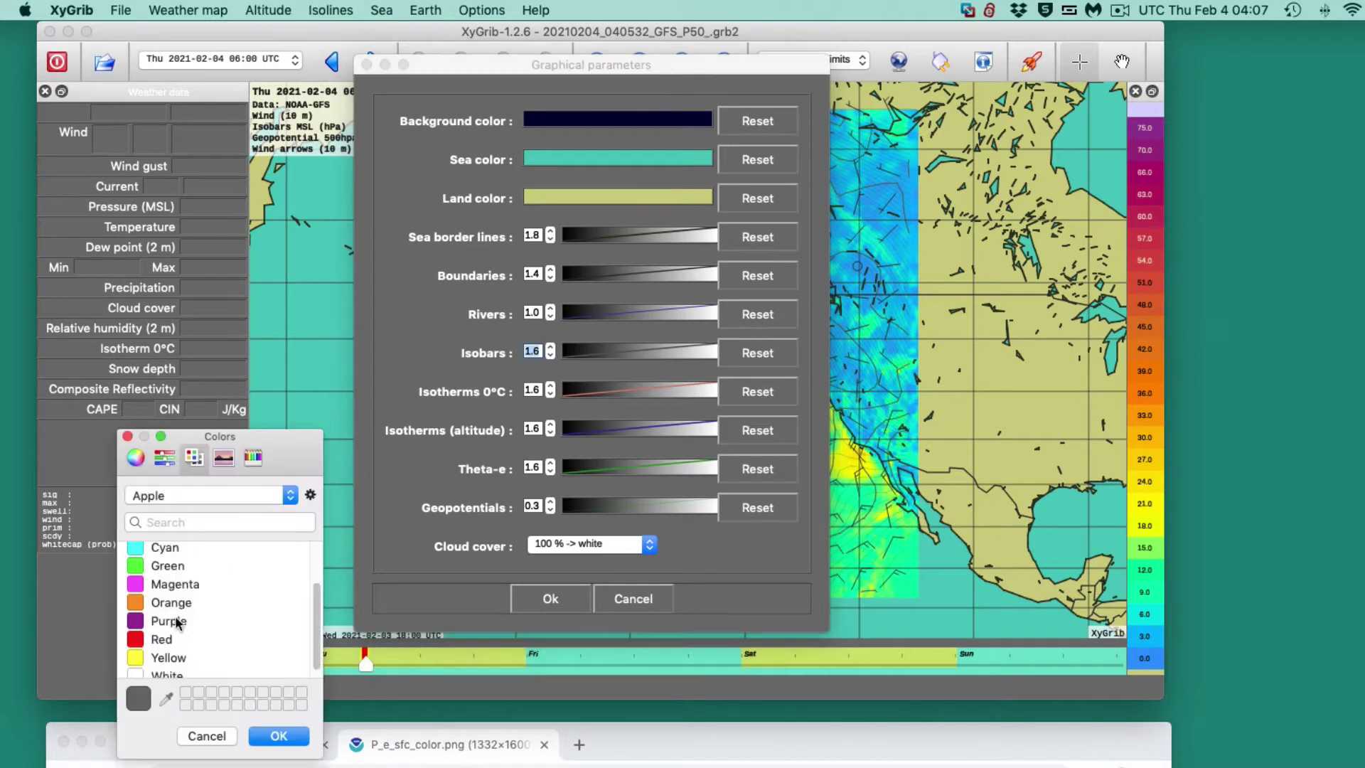
pyautogui.click(160, 639)
pyautogui.click(277, 736)
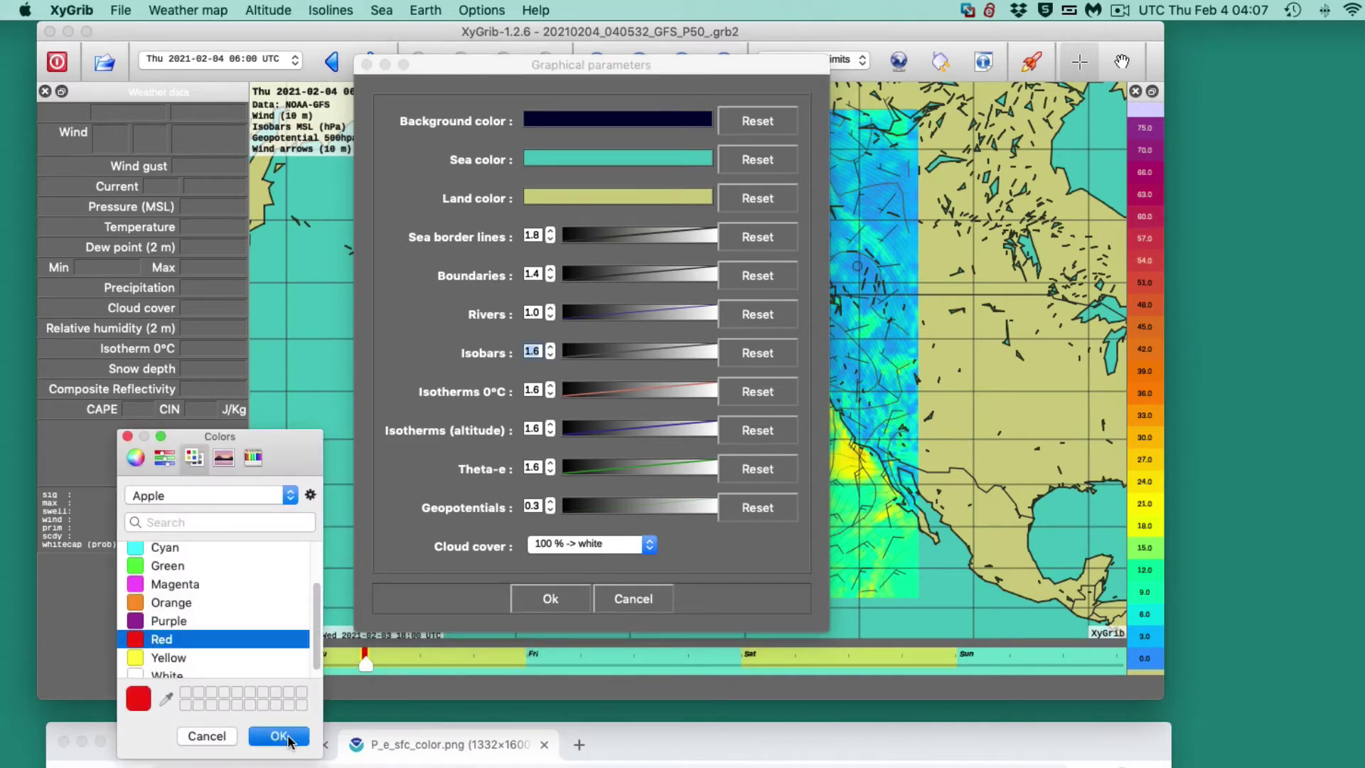
pyautogui.click(551, 598)
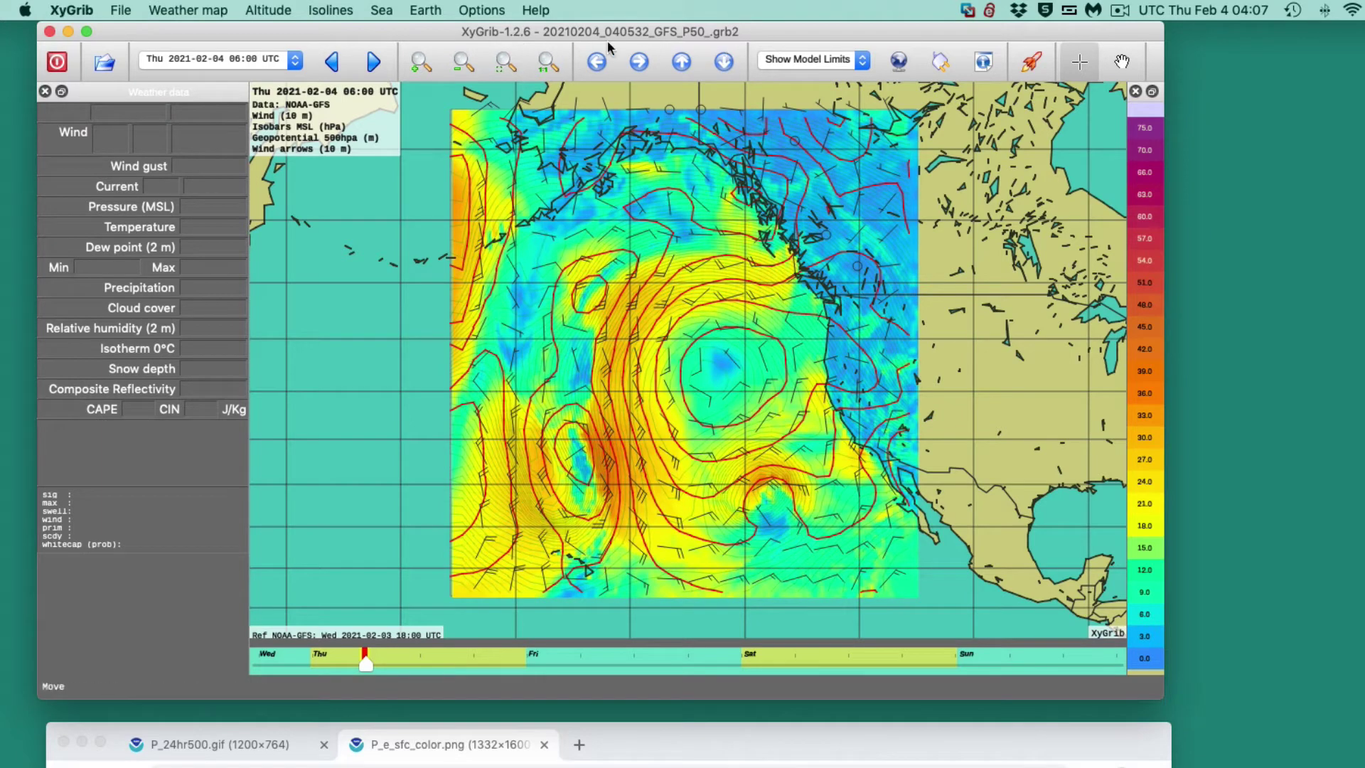
# - Reset the isobars to their default line width and colour in the graphical parameters
pyautogui.click(495, 15)
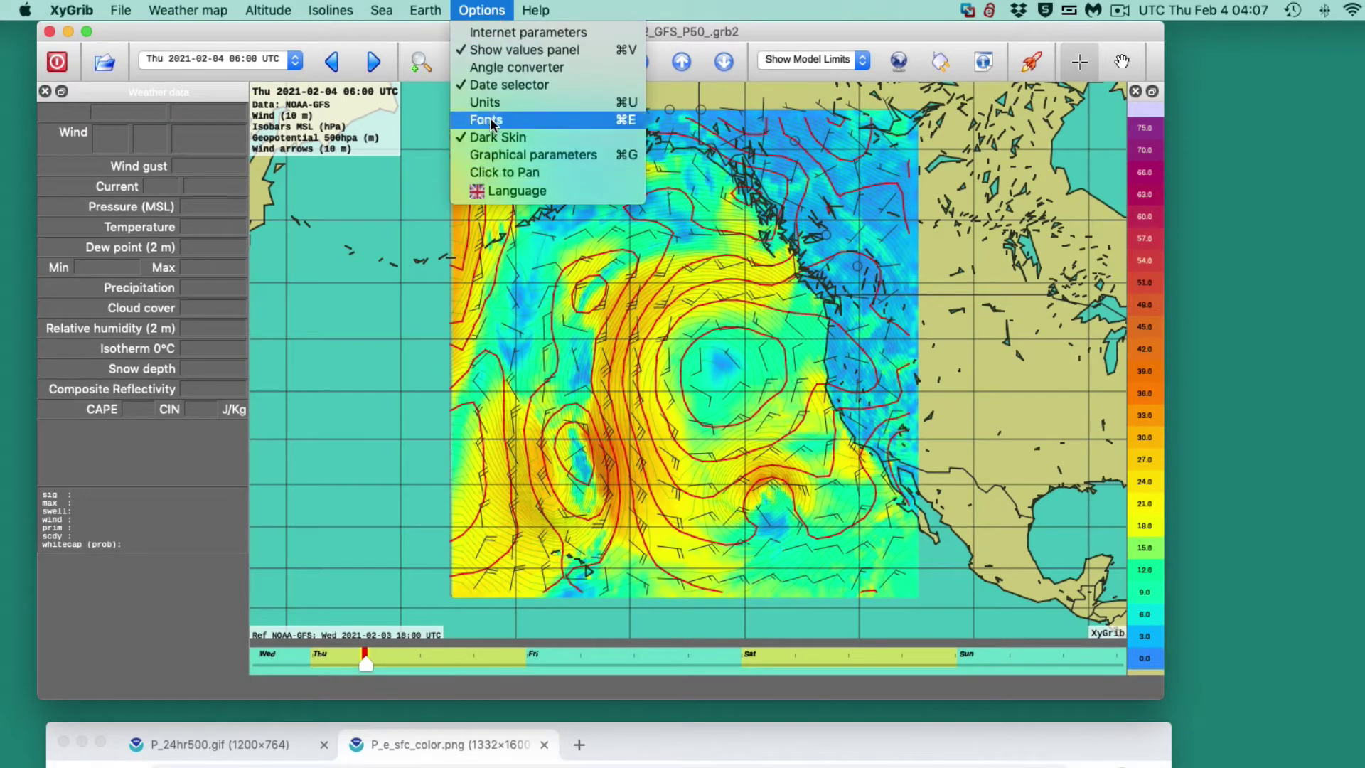
pyautogui.click(505, 155)
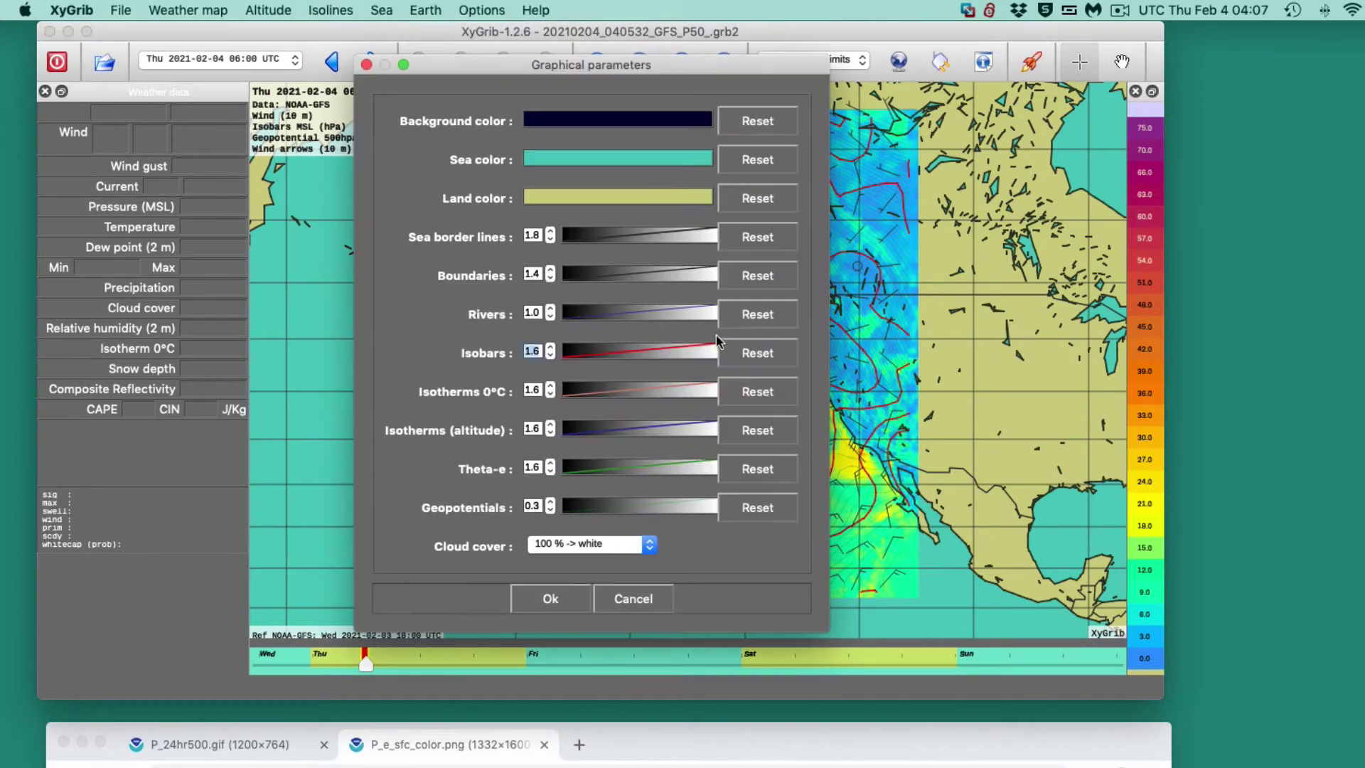
pyautogui.click(560, 599)
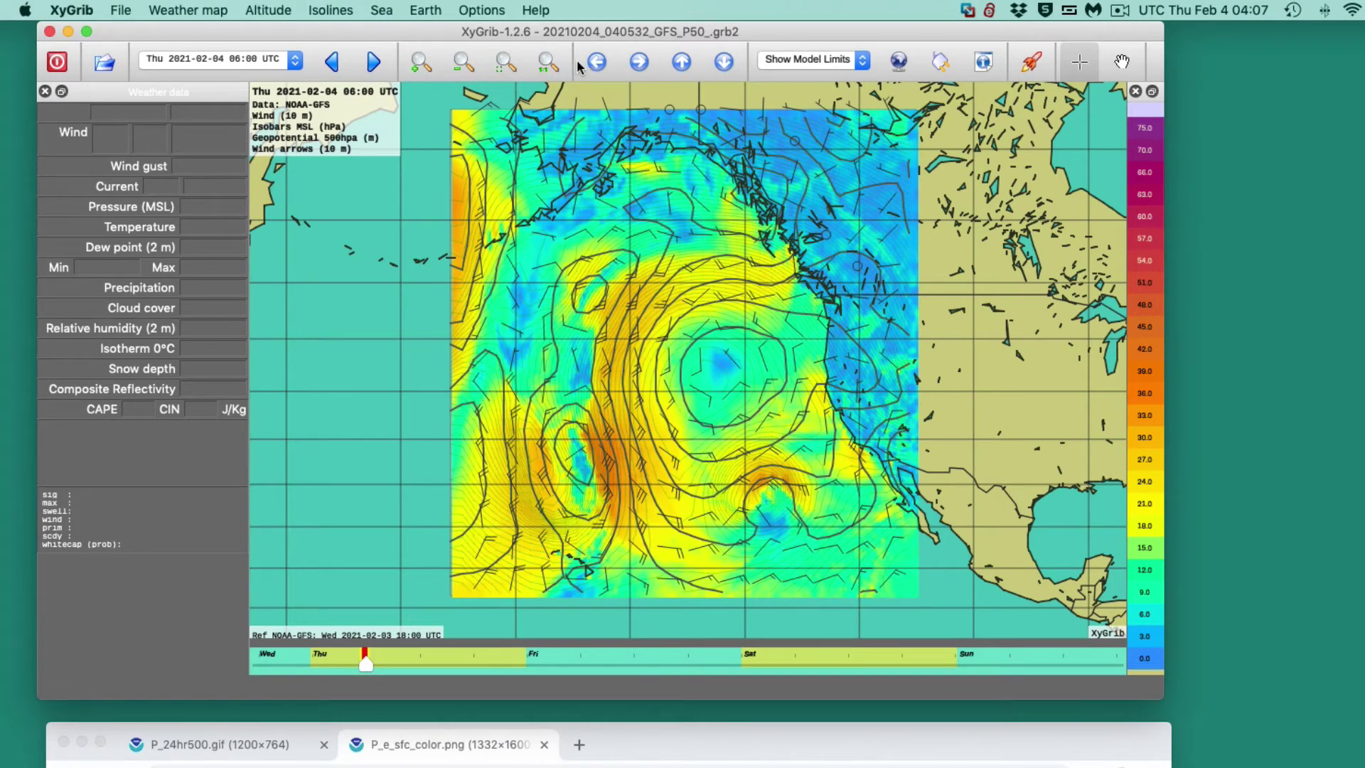
# - Reduce the isobars' line width in the graphical parameters so they draw thinner
pyautogui.click(498, 10)
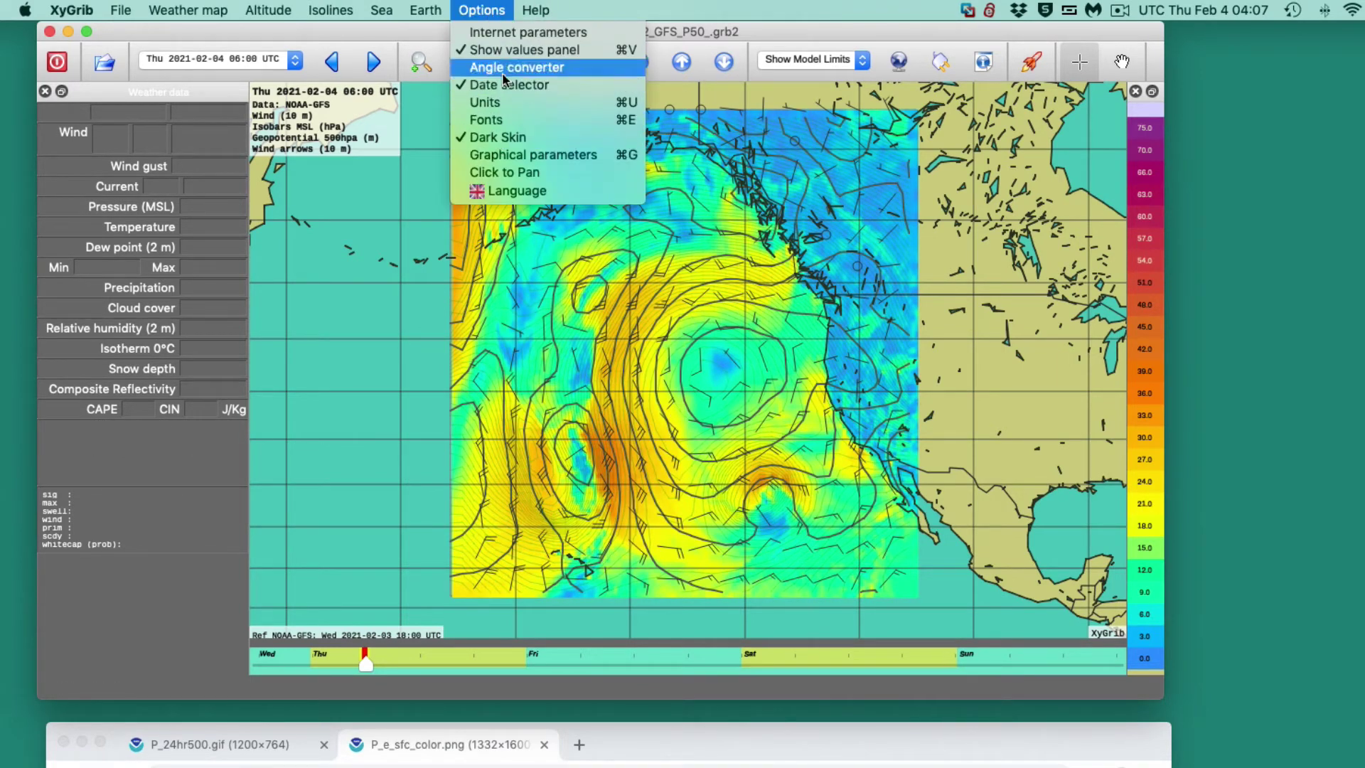
pyautogui.click(506, 155)
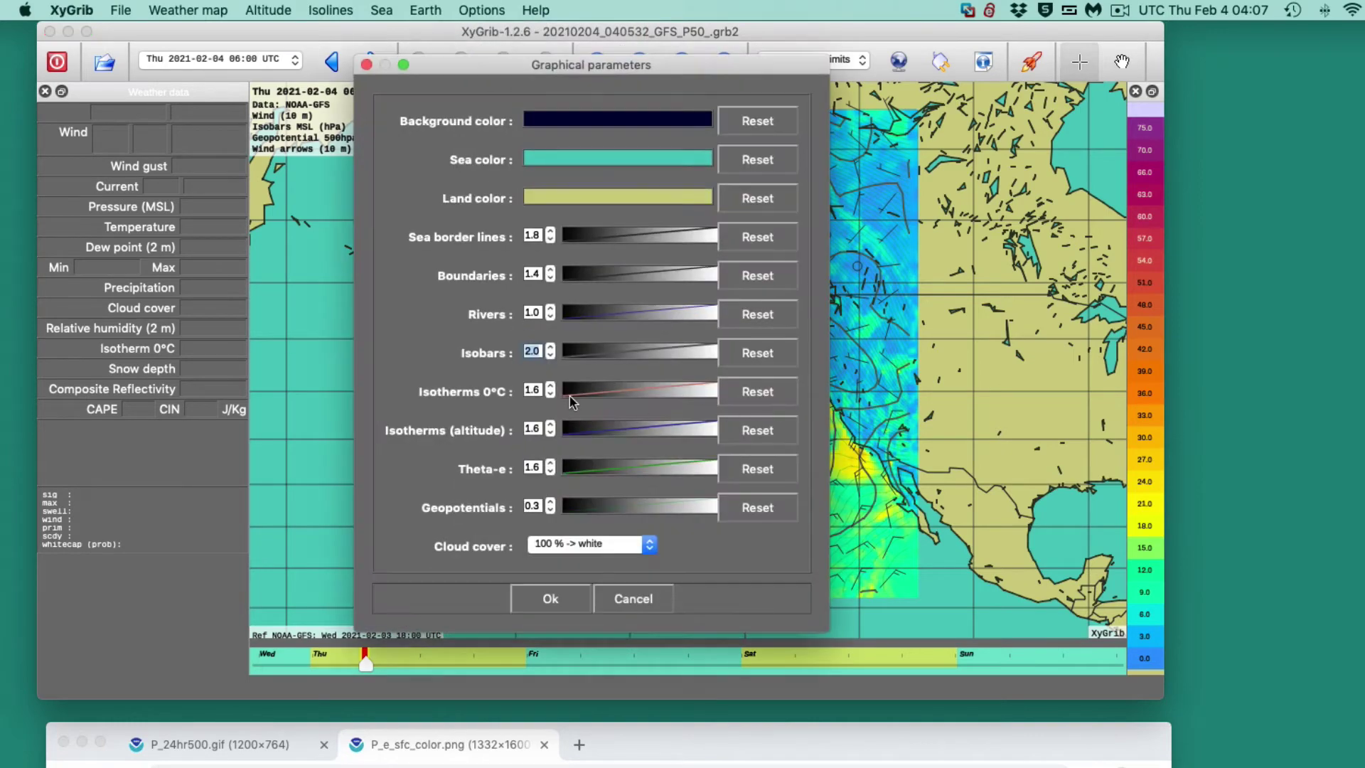
pyautogui.doubleClick(533, 351)
pyautogui.click(551, 601)
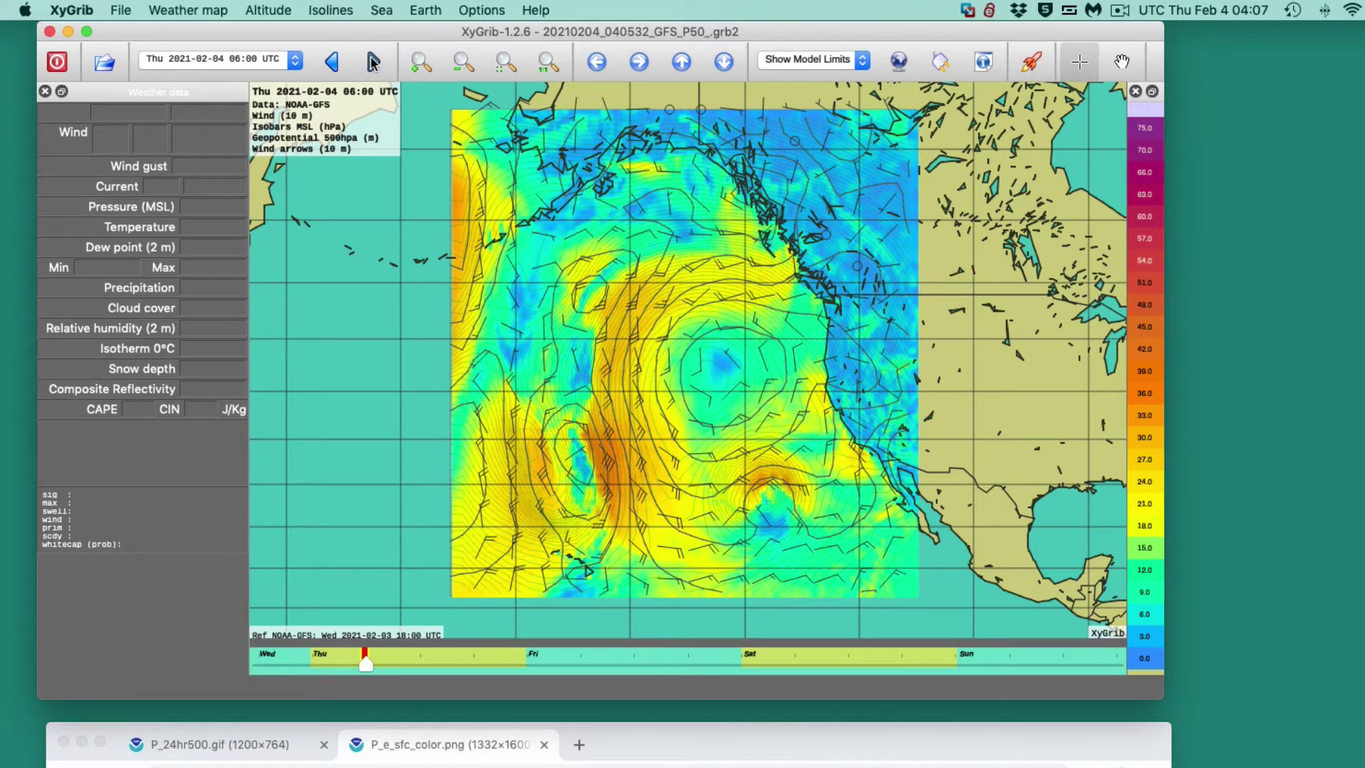
pyautogui.click(372, 62)
pyautogui.click(373, 62)
pyautogui.click(373, 62)
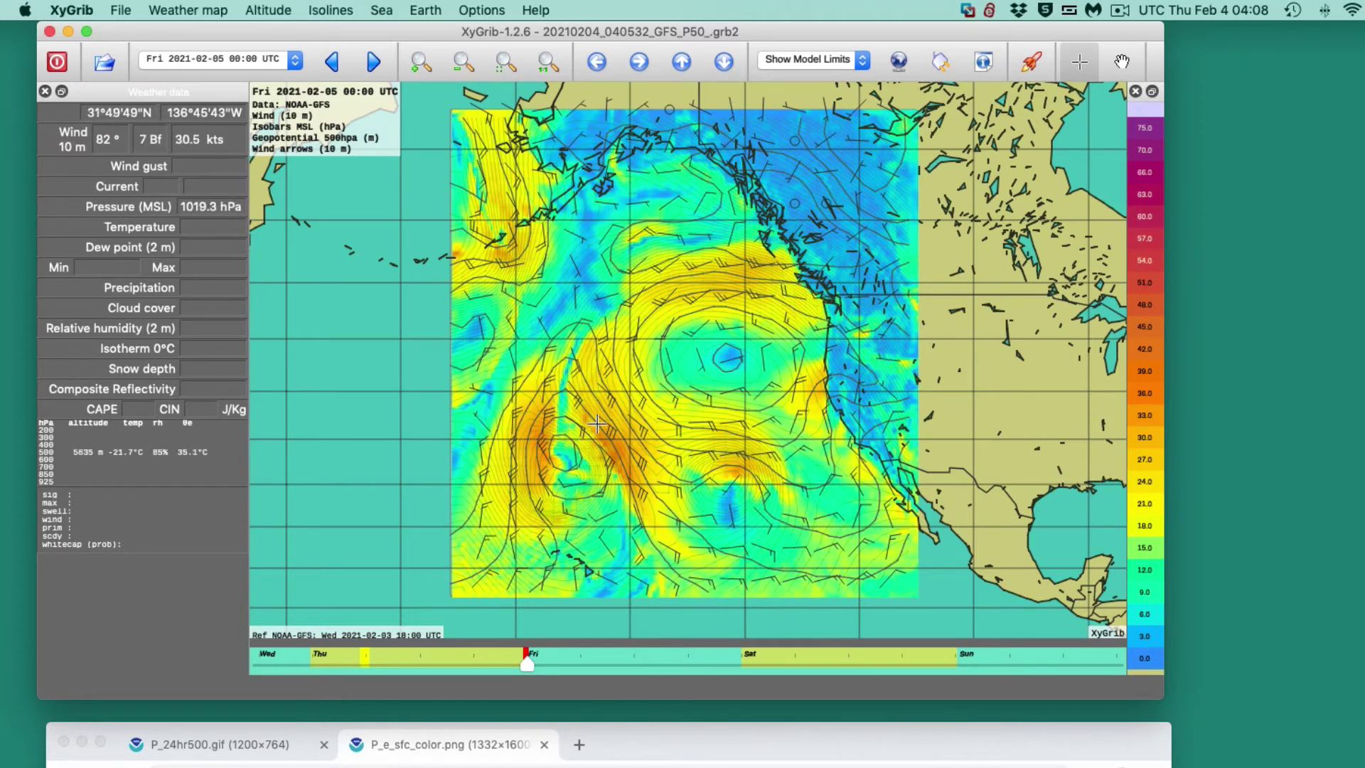
pyautogui.scroll(4, 672, 408)
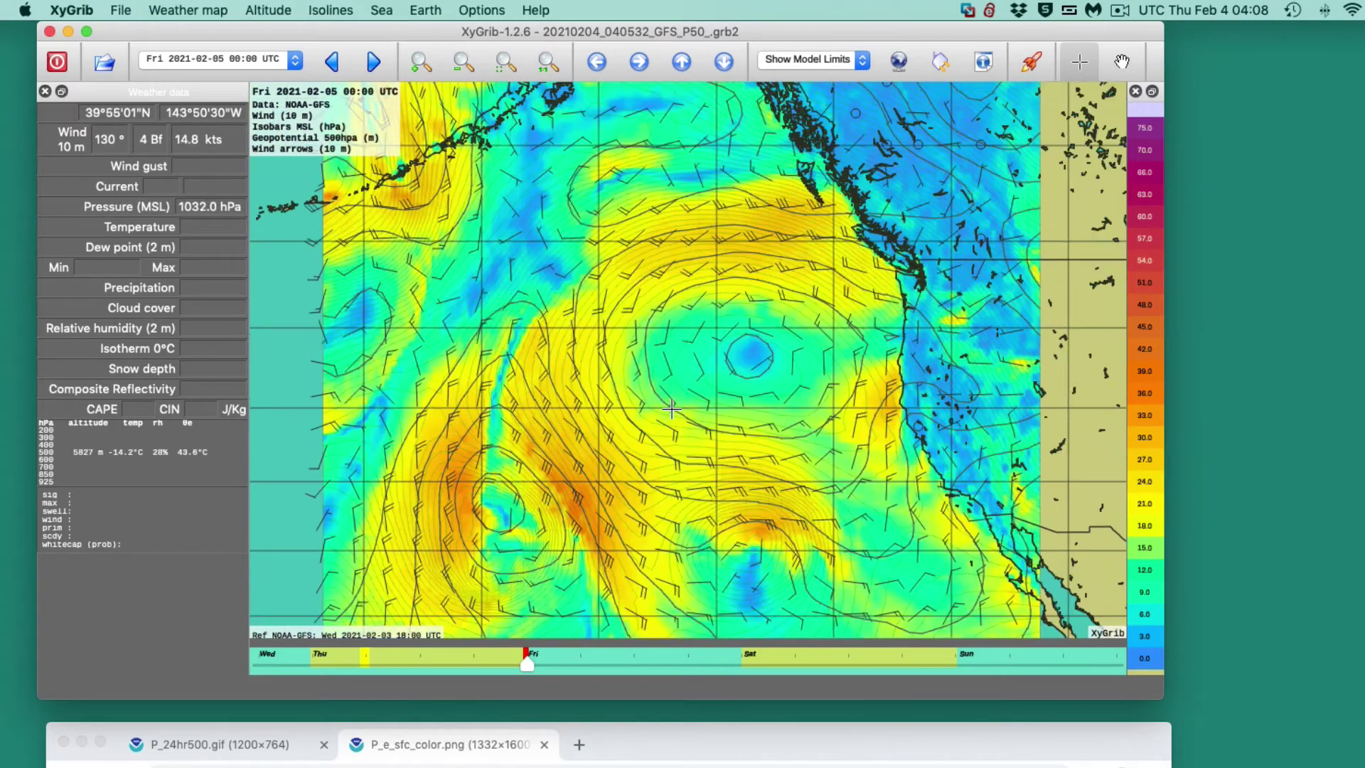
pyautogui.scroll(-2, 670, 413)
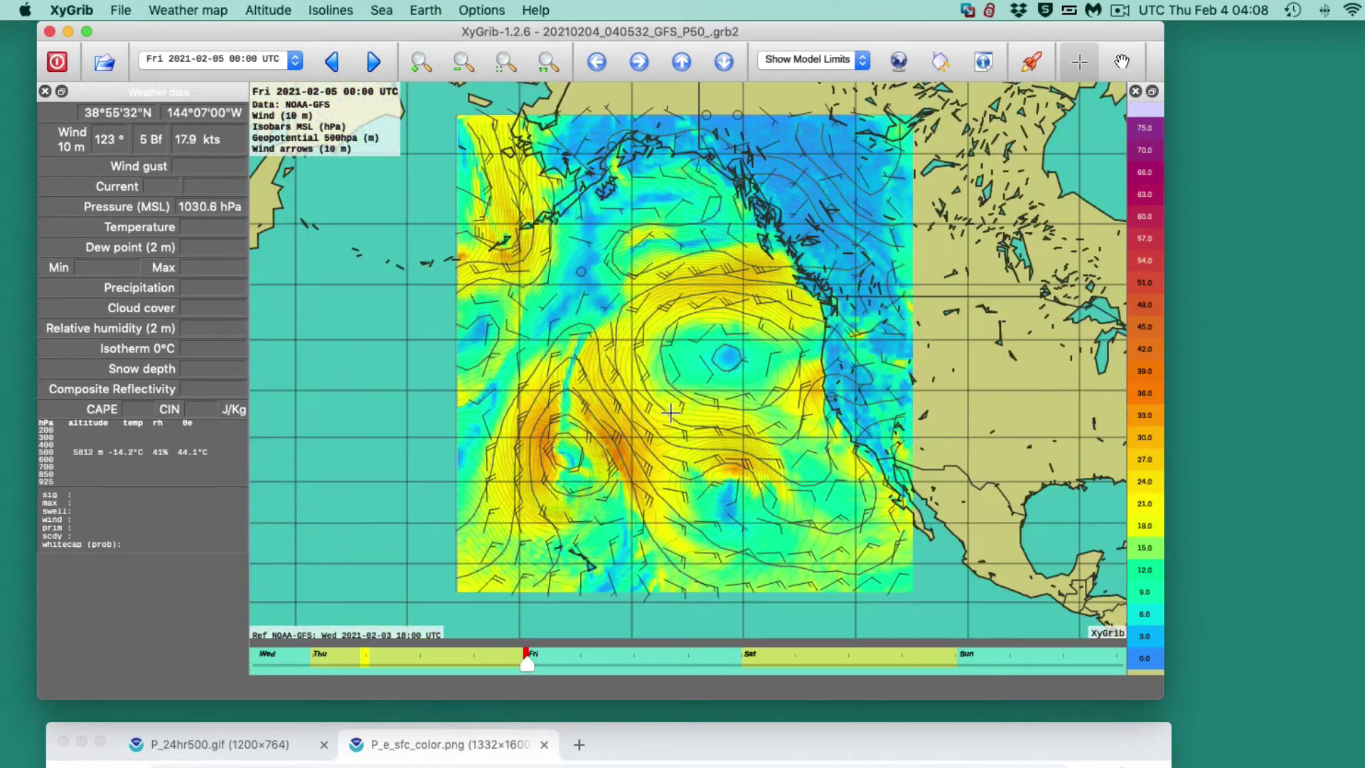
pyautogui.scroll(-2, 671, 412)
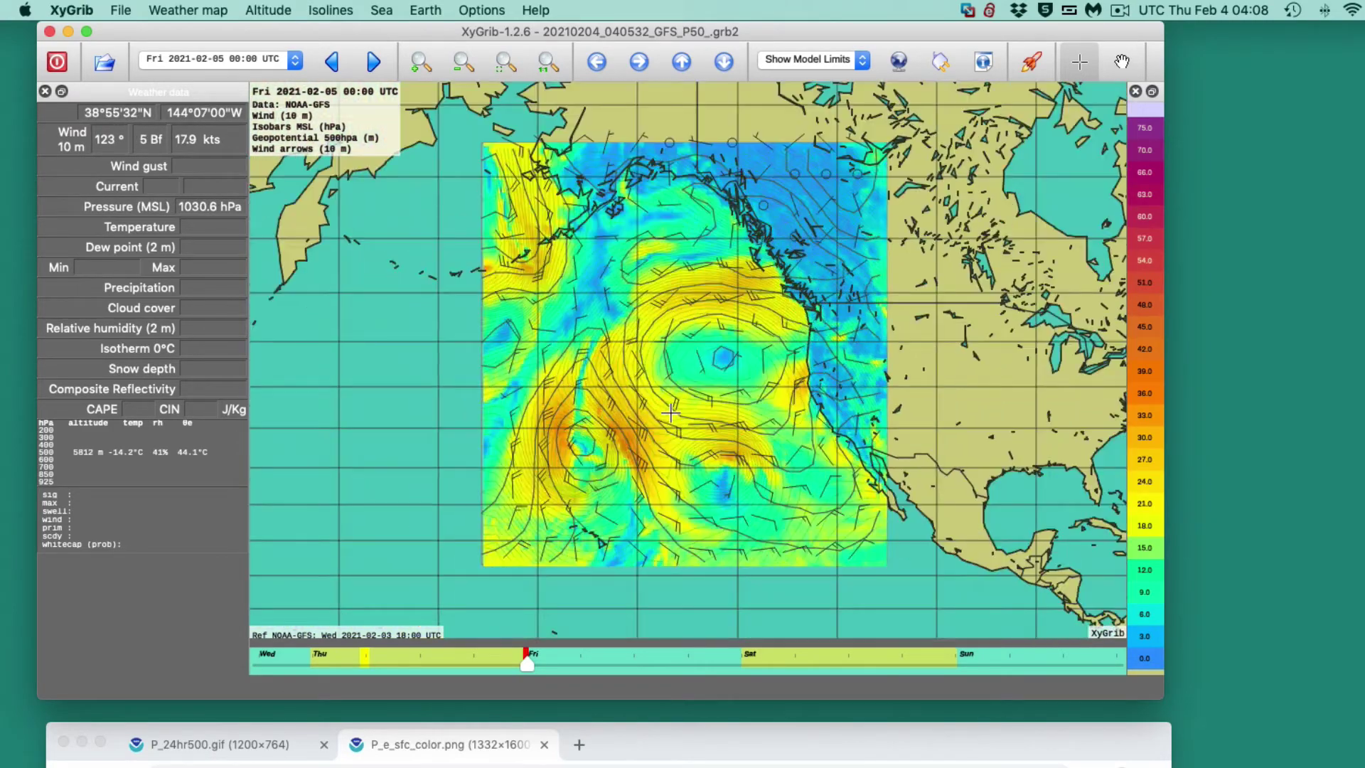
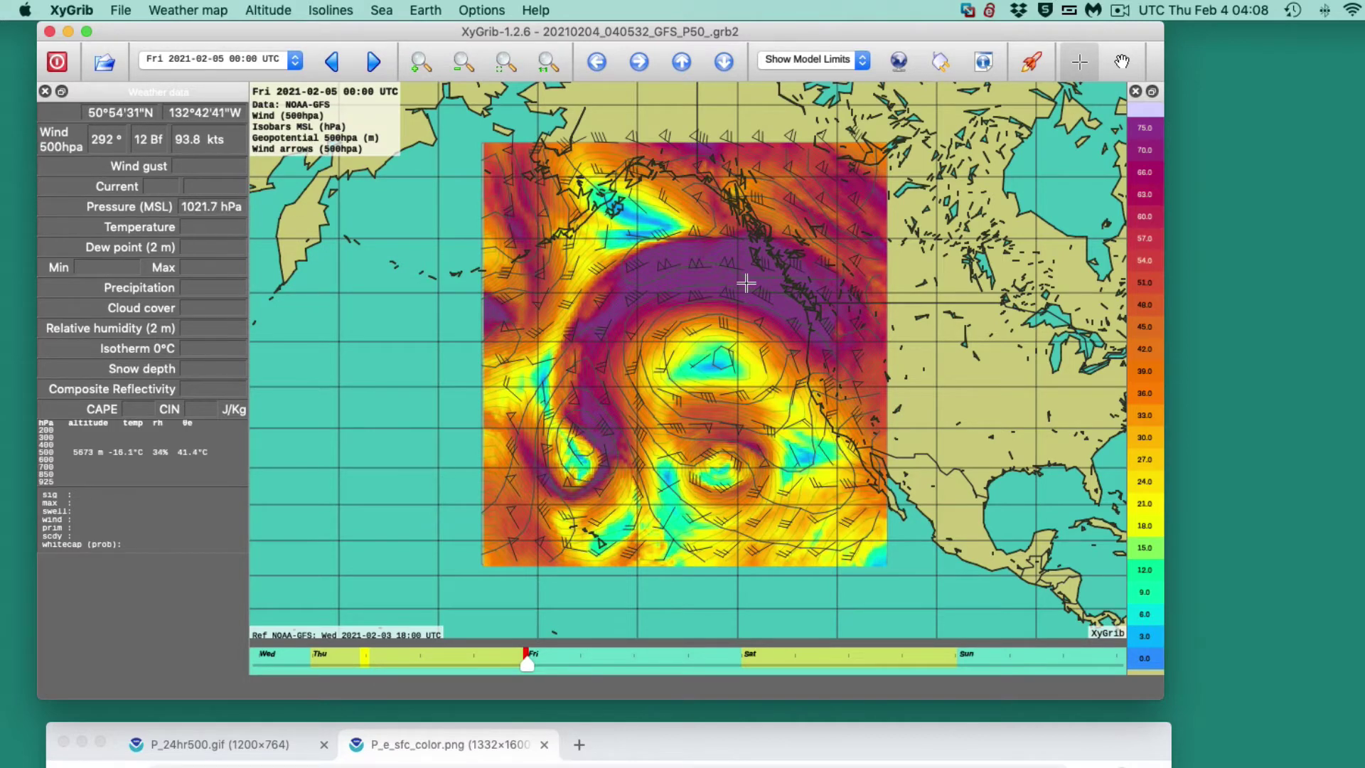
# - Replace the 500 hPa wind overlay with the wind colour display at 10 m above ground
pyautogui.click(175, 10)
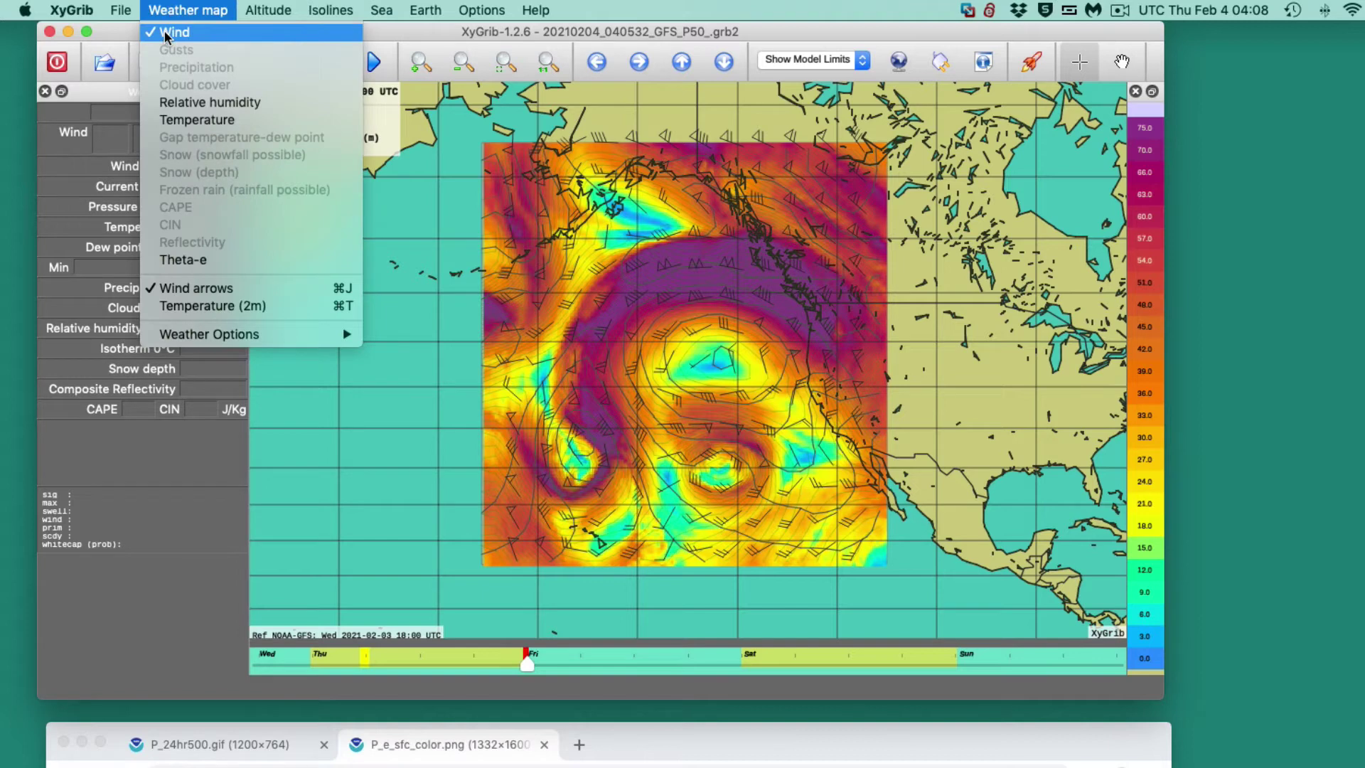
pyautogui.click(165, 32)
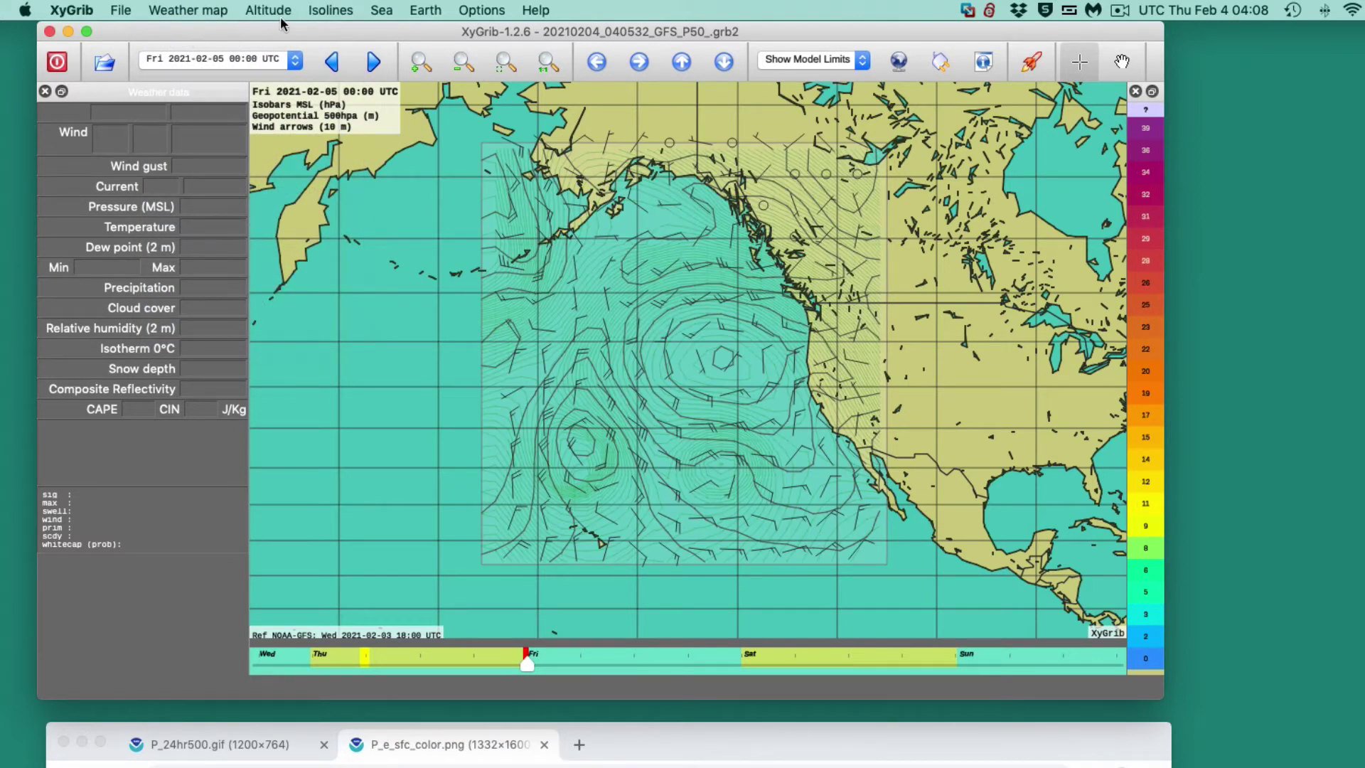
pyautogui.click(270, 11)
pyautogui.click(274, 225)
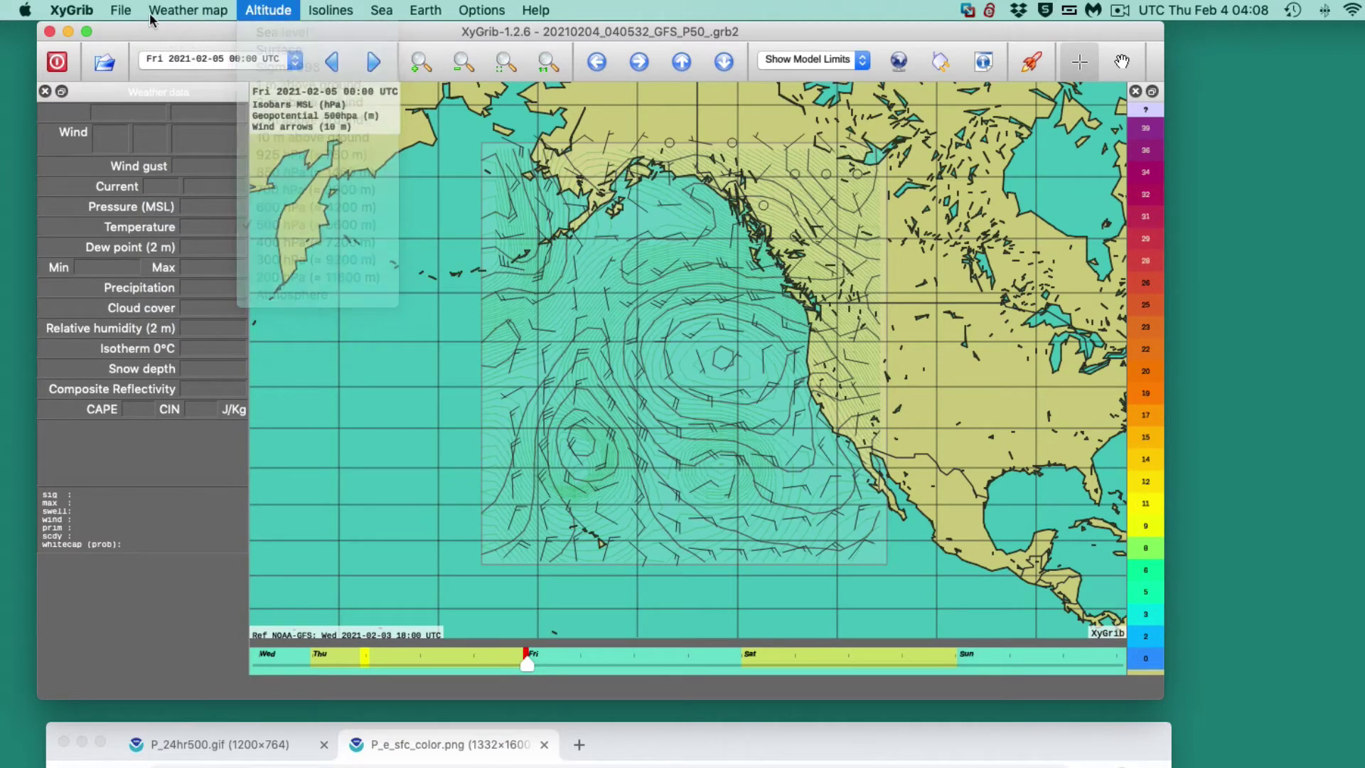
pyautogui.click(151, 16)
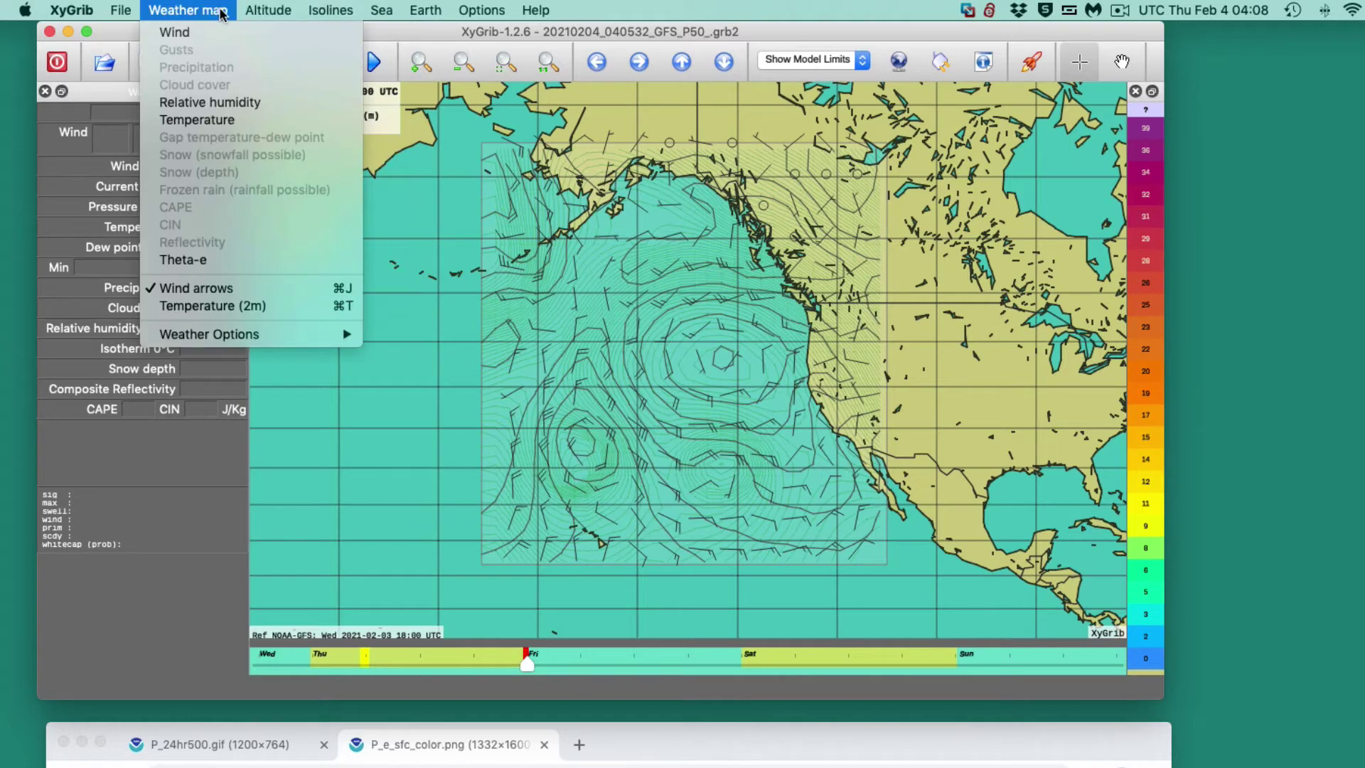
pyautogui.click(175, 33)
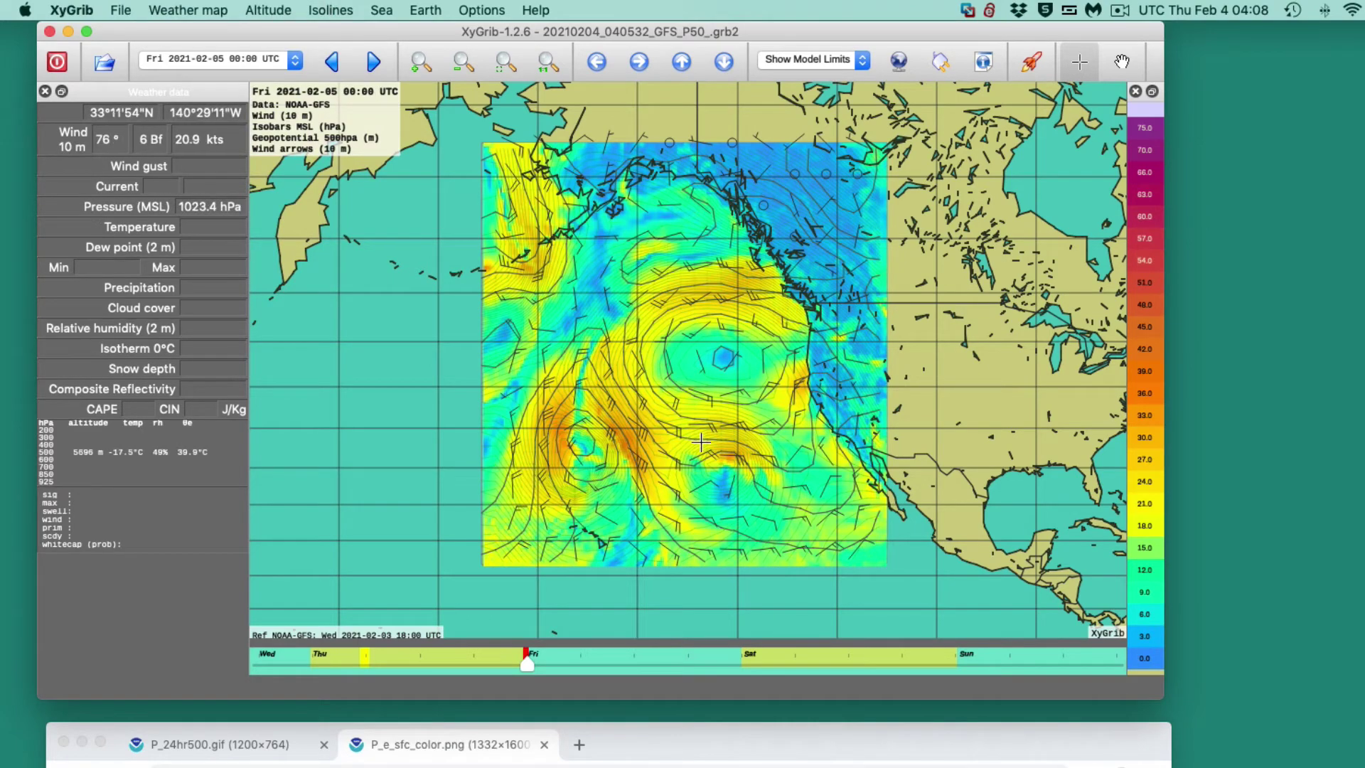
# - Turn off the mean sea level isobars on the weather map
pyautogui.scroll(1, 701, 443)
pyautogui.scroll(1, 696, 454)
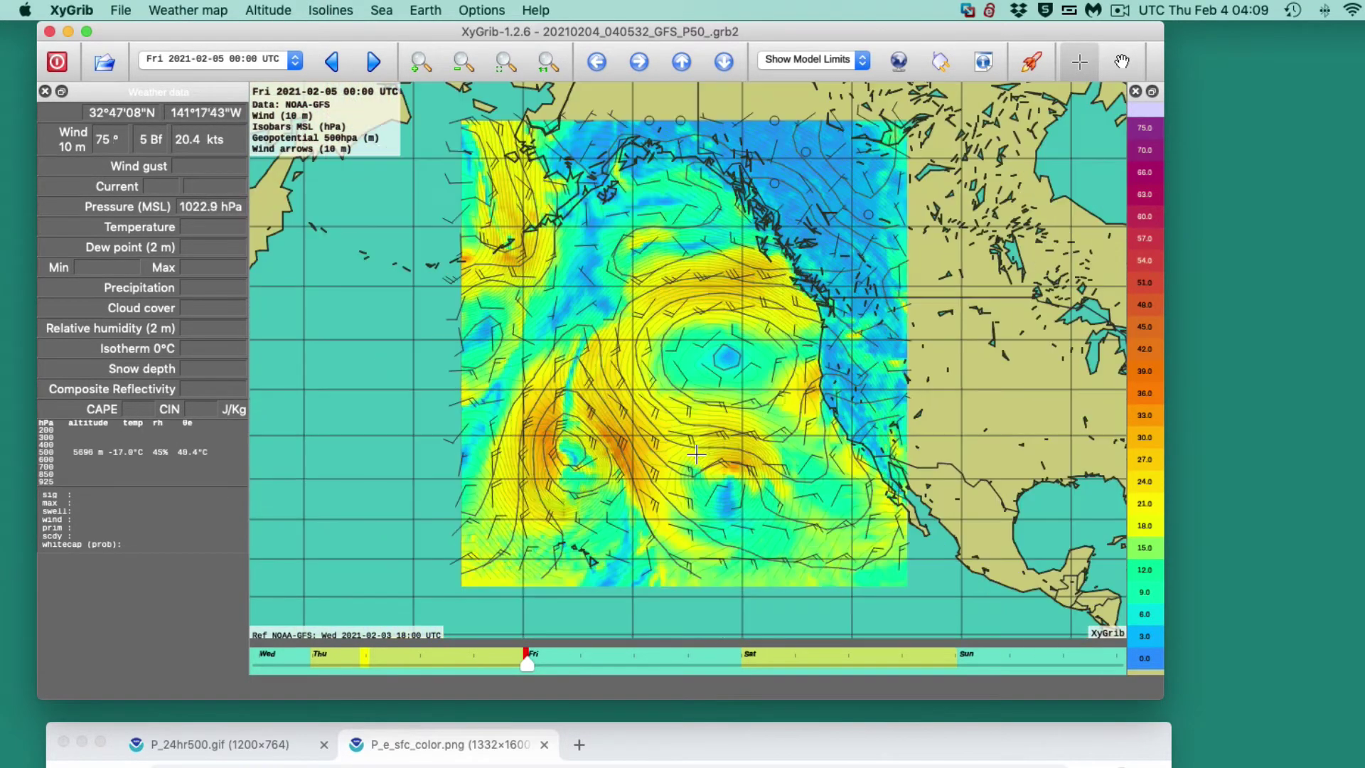
pyautogui.scroll(2, 696, 453)
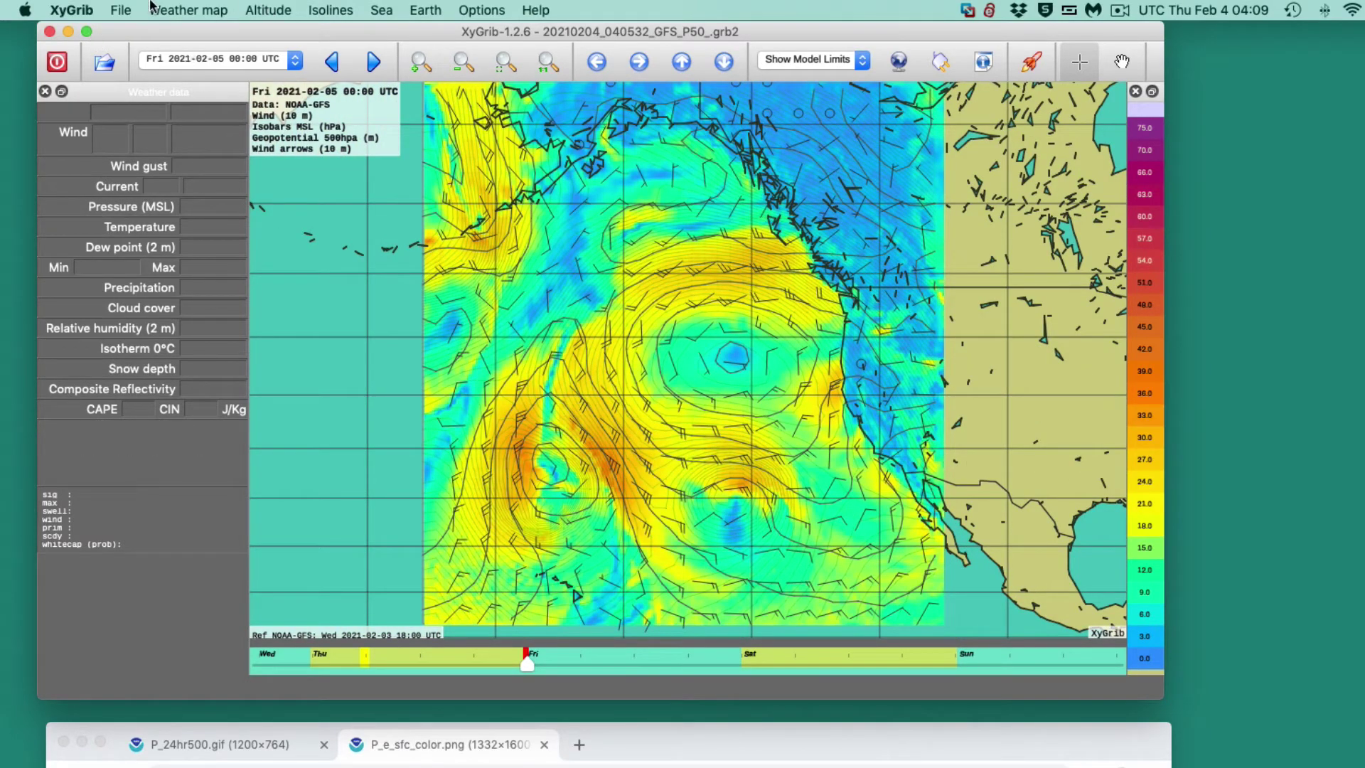
pyautogui.click(175, 12)
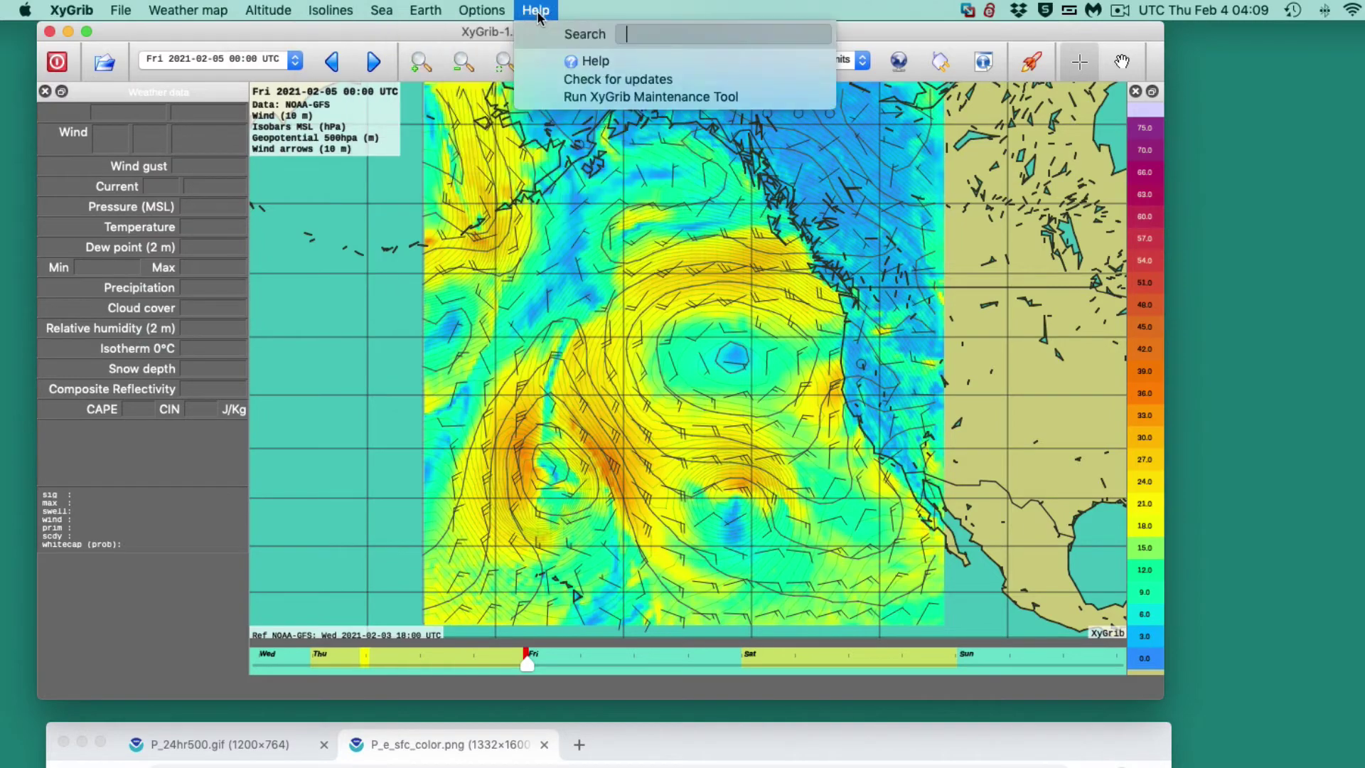
pyautogui.moveTo(495, 12)
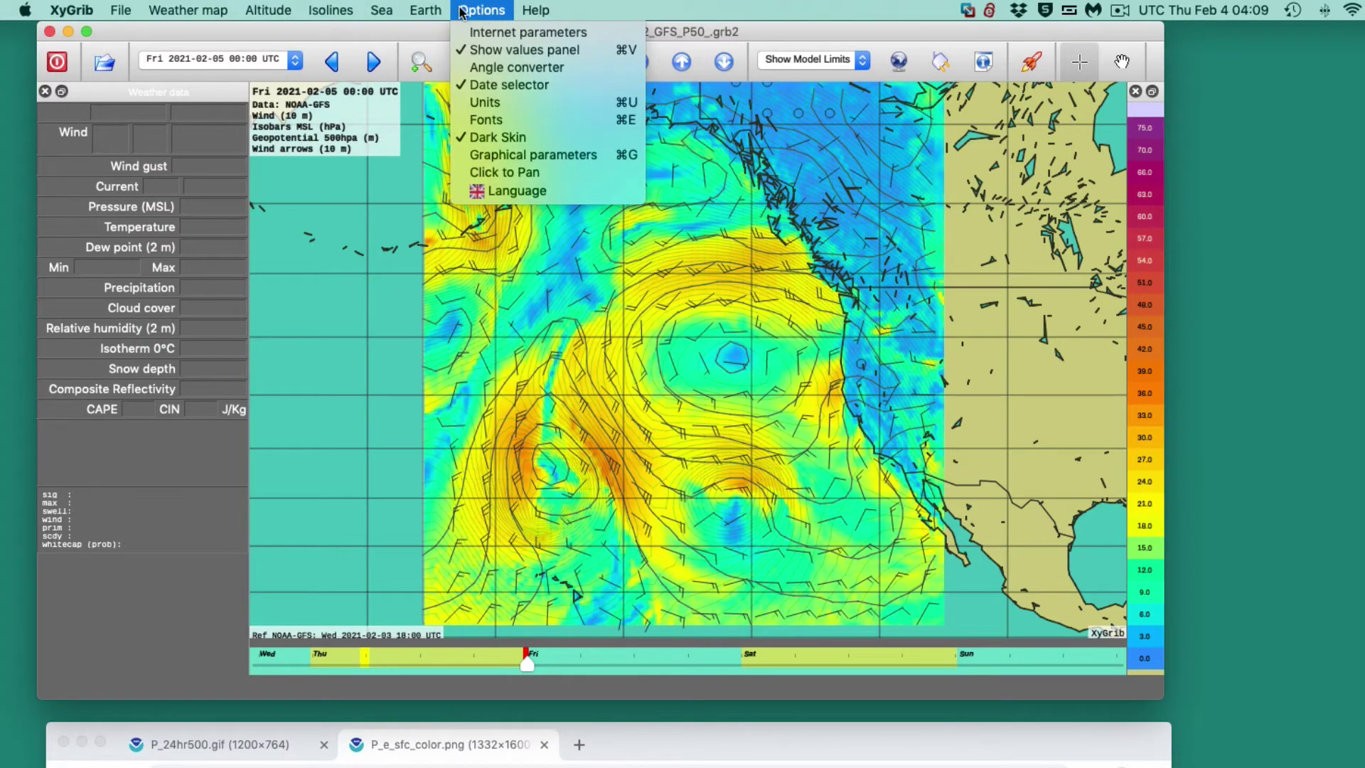
pyautogui.moveTo(336, 10)
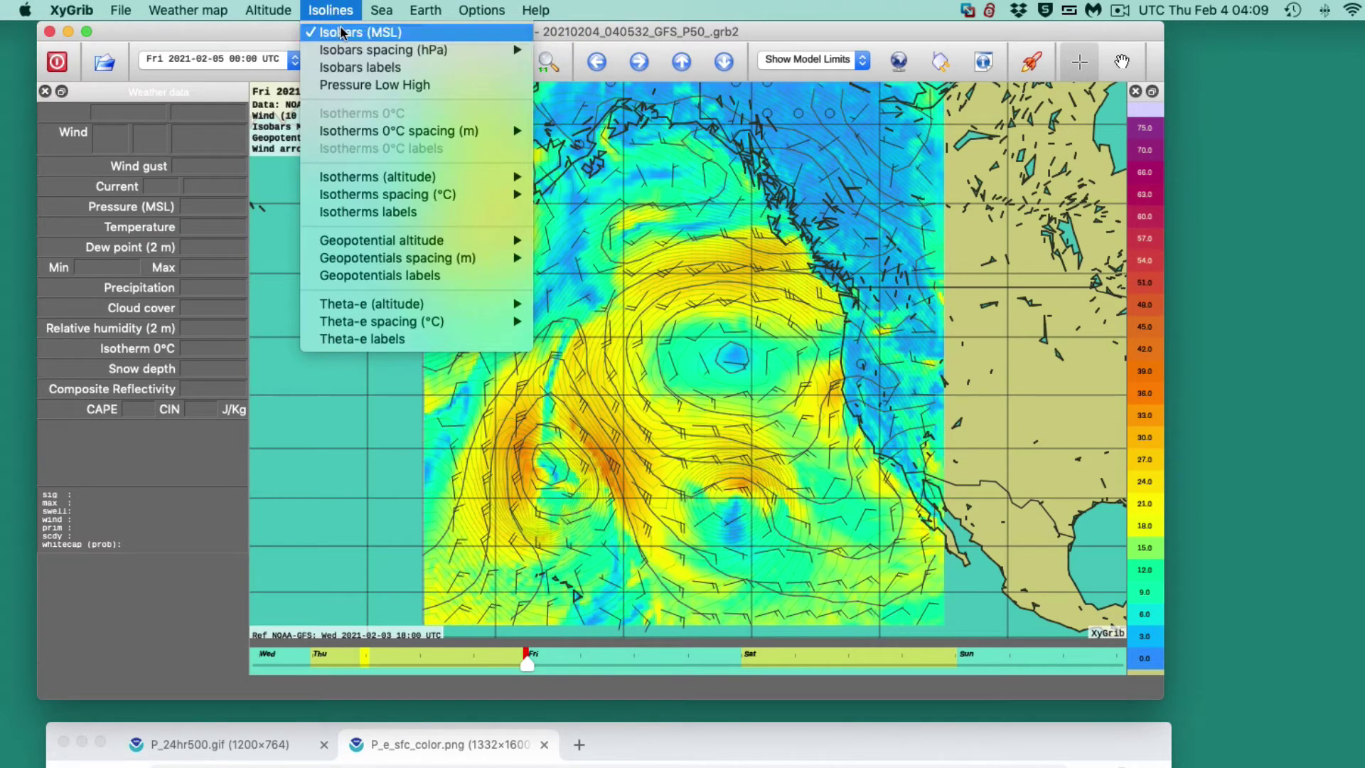
pyautogui.click(341, 34)
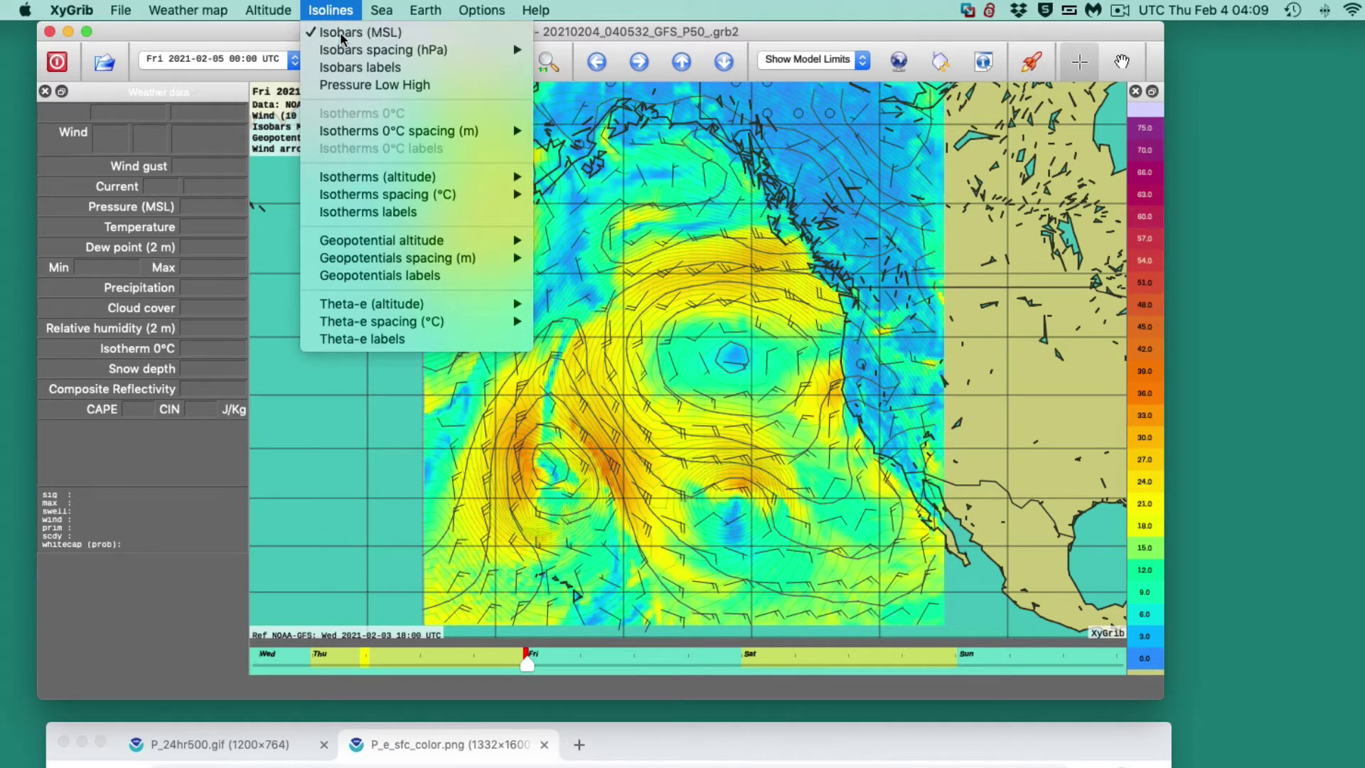
# - Turn the 500 hPa geopotential contours off and back on
pyautogui.click(324, 9)
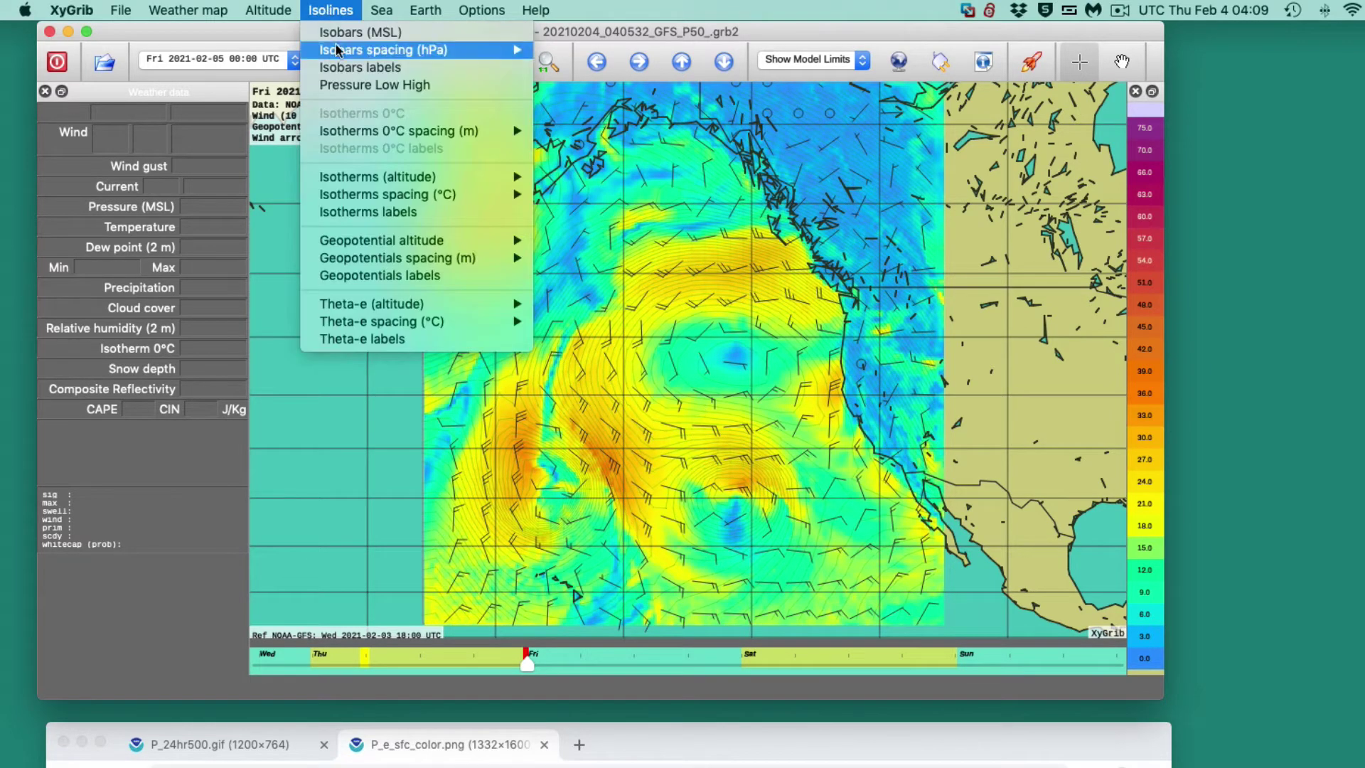
pyautogui.moveTo(376, 248)
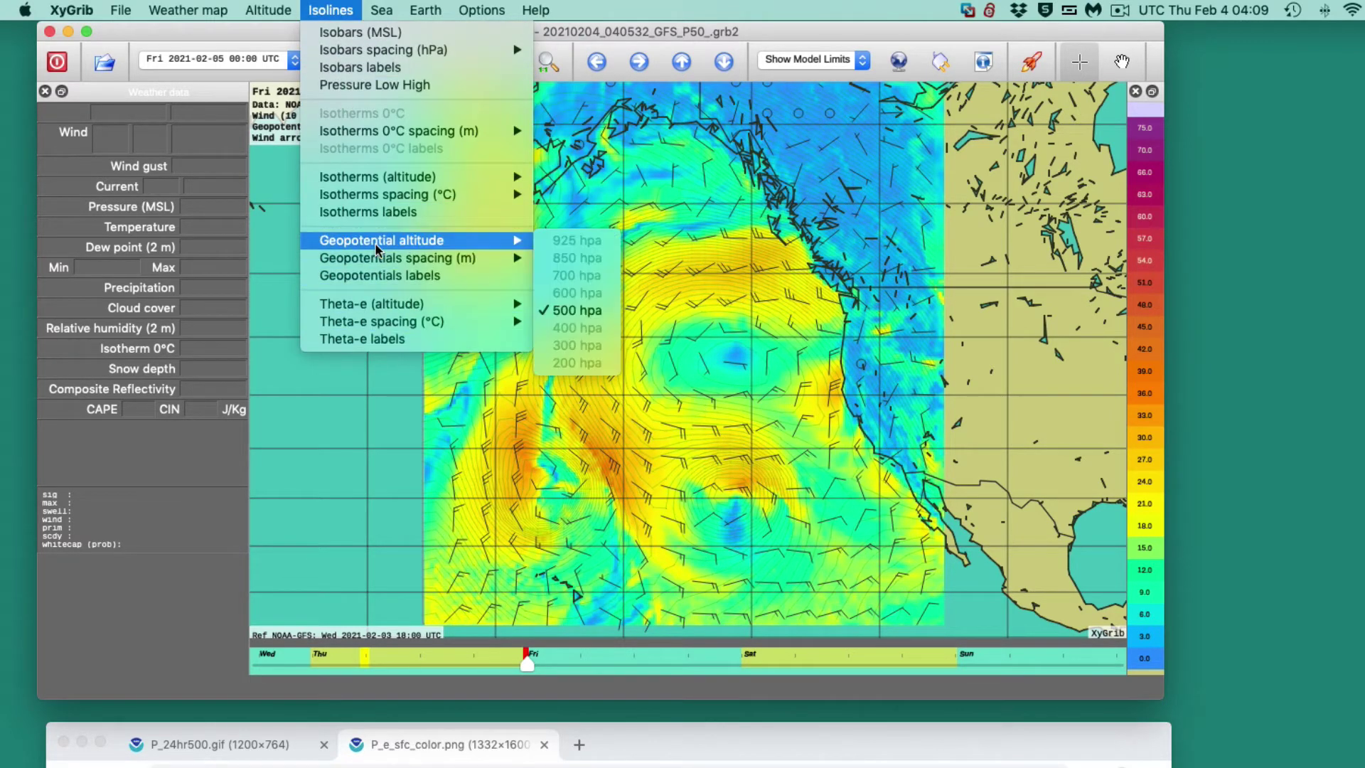
pyautogui.click(566, 310)
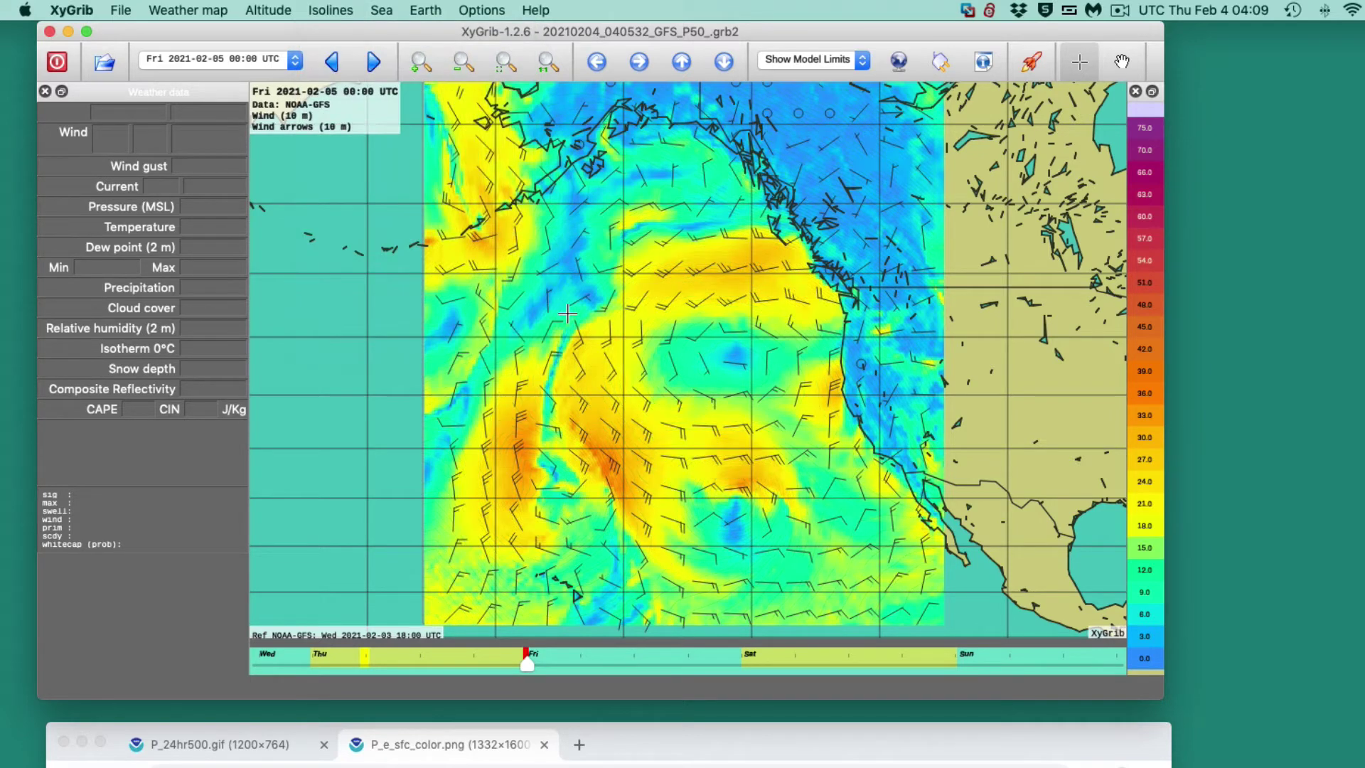
pyautogui.click(321, 15)
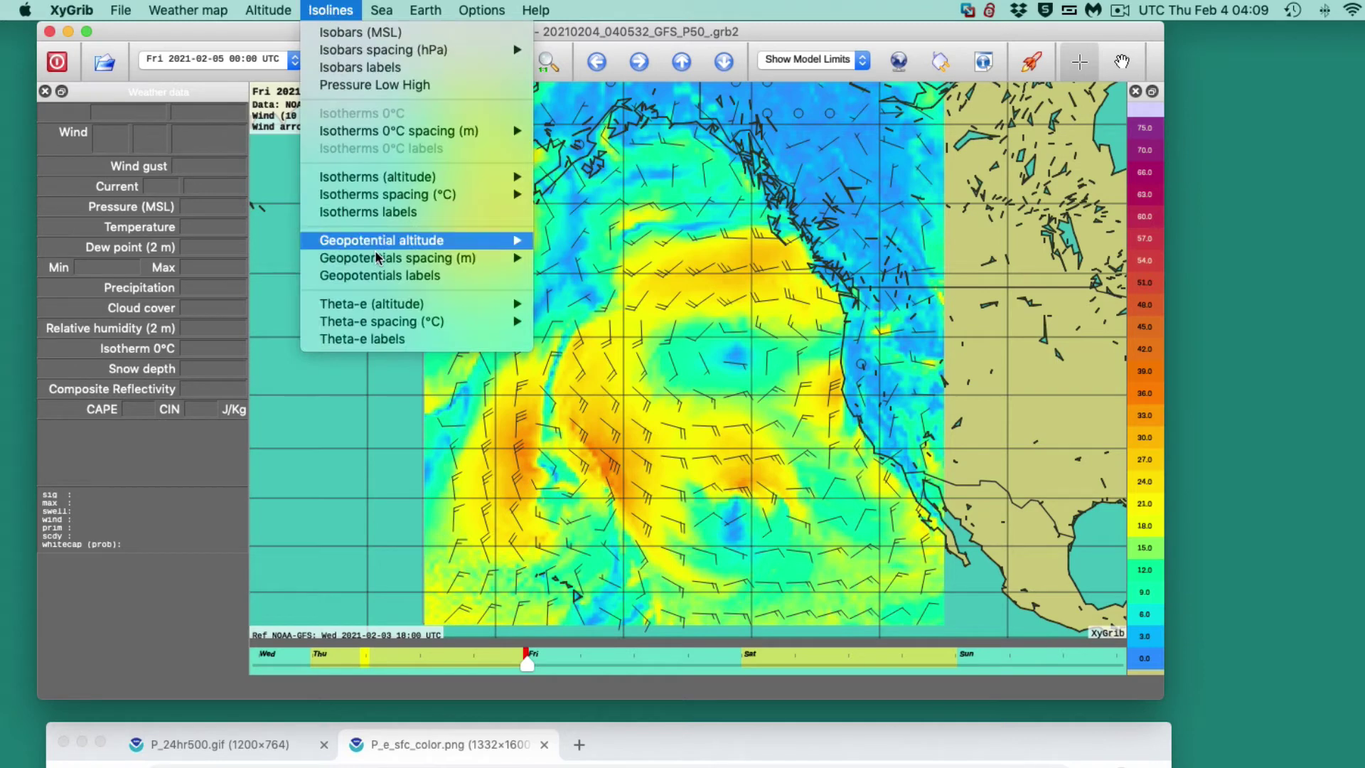
pyautogui.moveTo(410, 263)
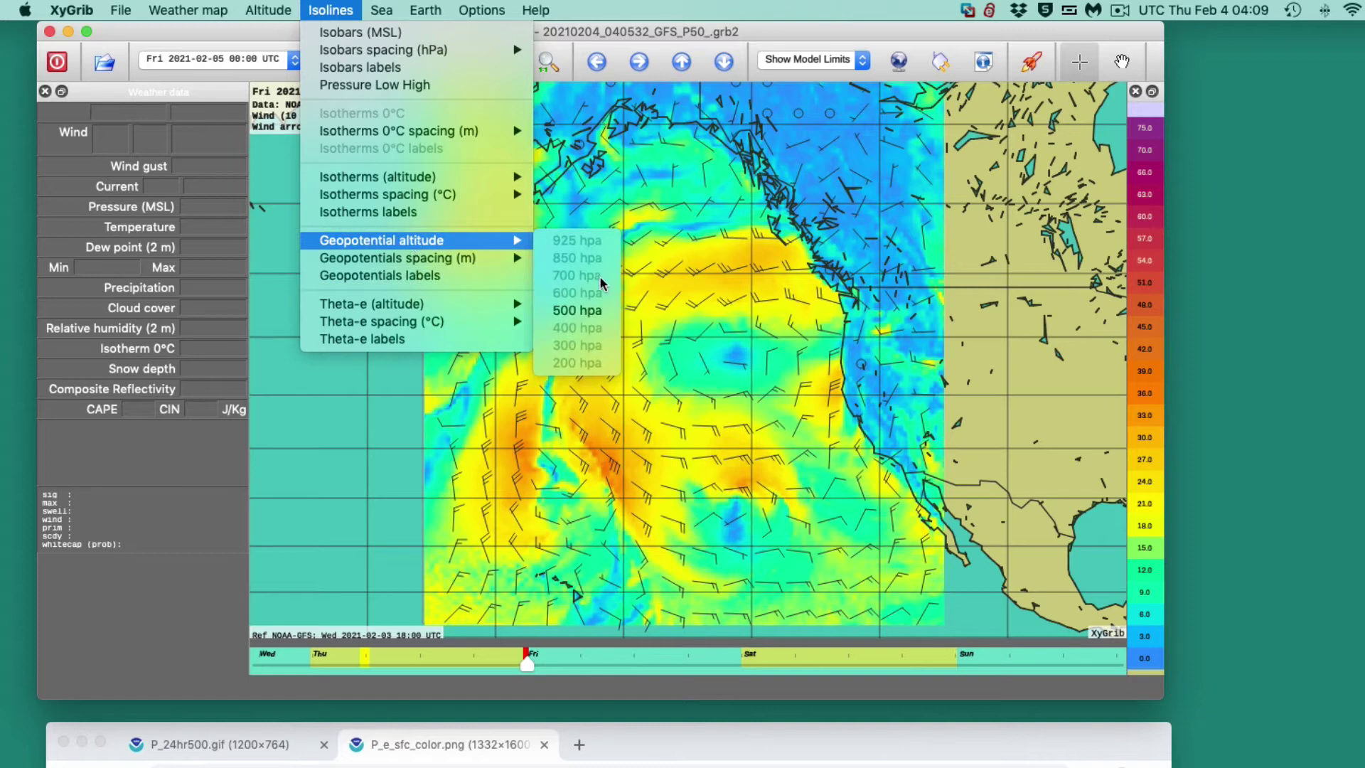
pyautogui.click(577, 311)
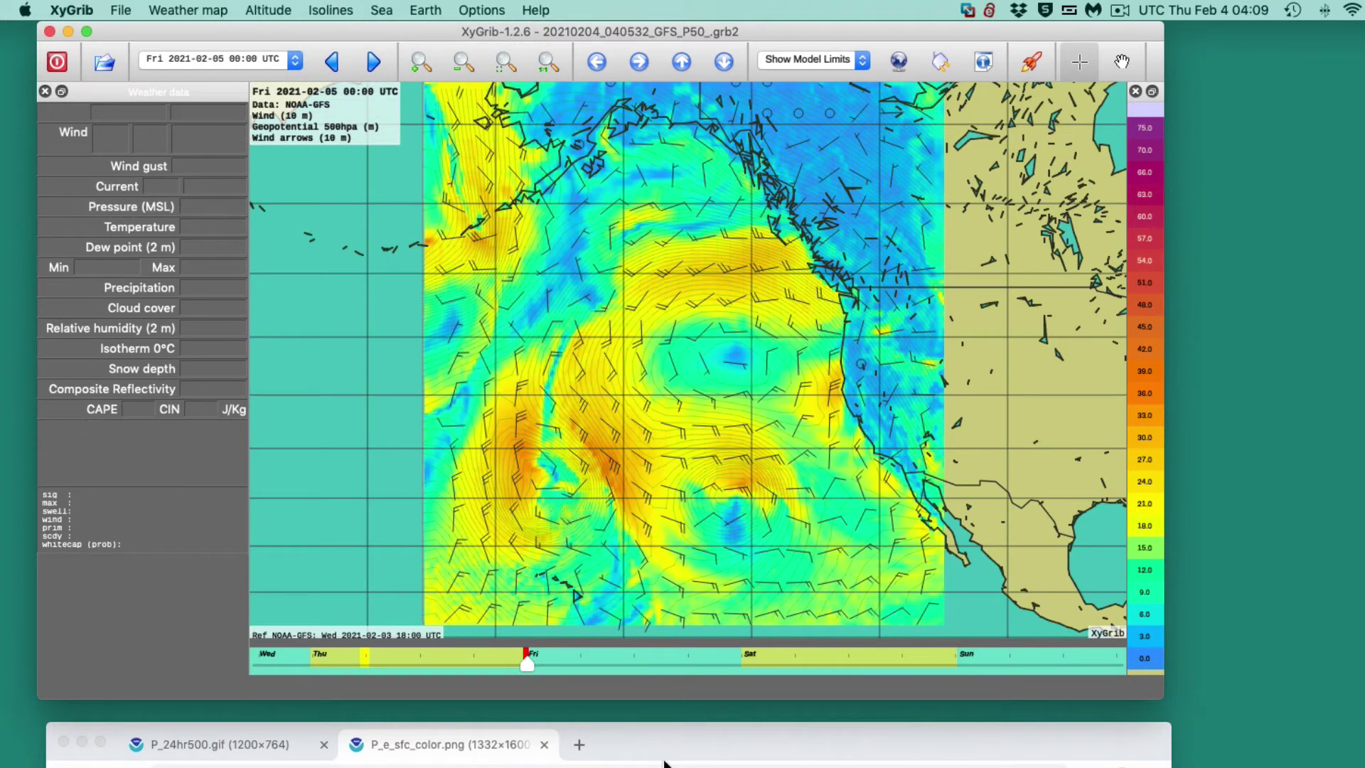
# - View NOAA's Pacific surface analysis and 24-hour 500 mb forecast chart in Chrome, clearing the weather map when done
pyautogui.moveTo(664, 762); pyautogui.dragTo(651, 62)
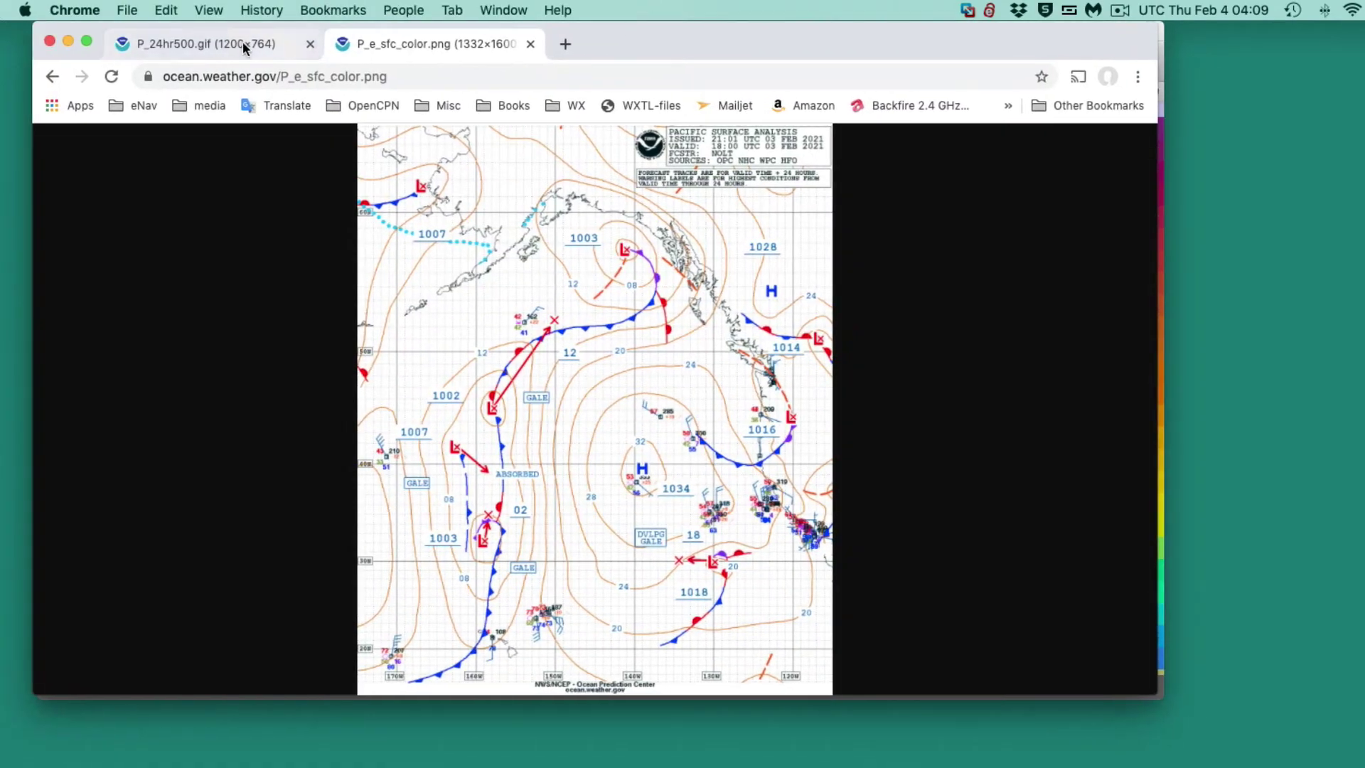
pyautogui.click(244, 48)
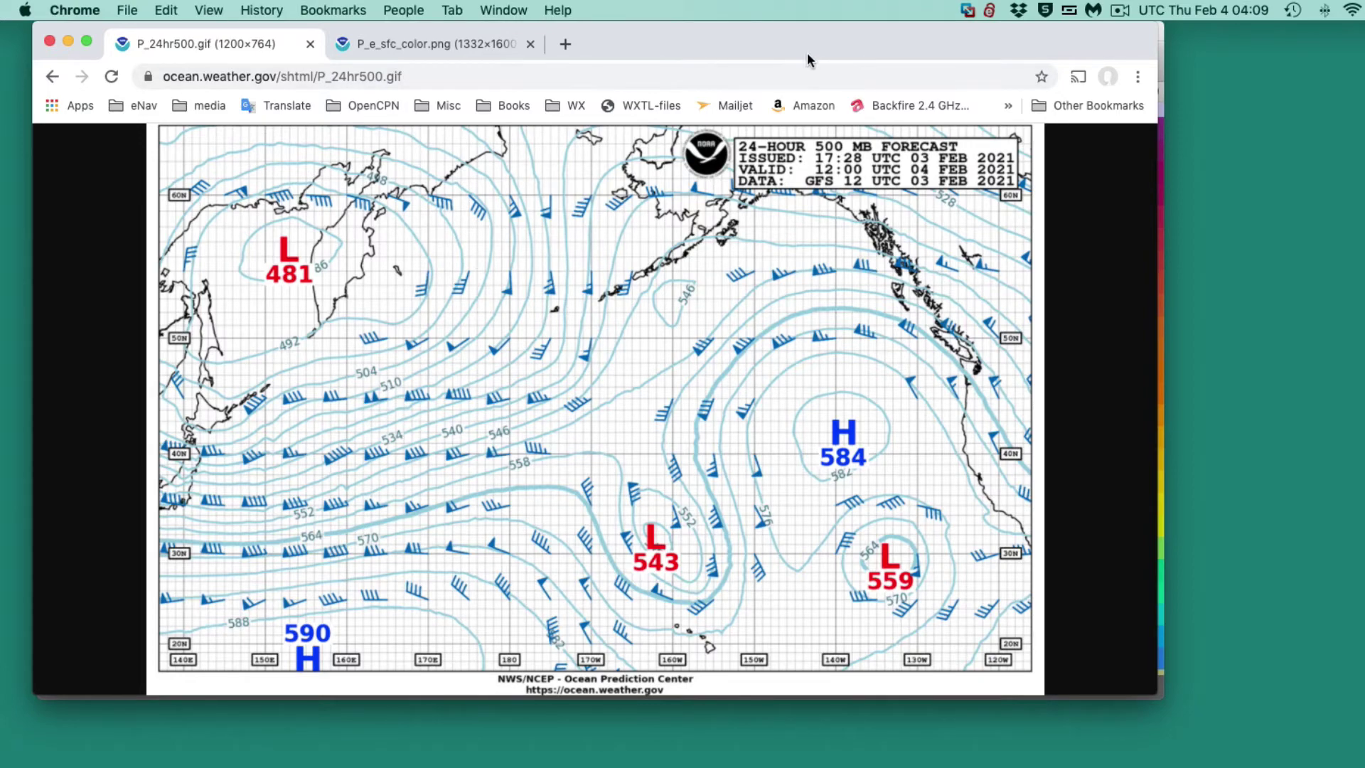
pyautogui.moveTo(798, 40); pyautogui.dragTo(873, 747)
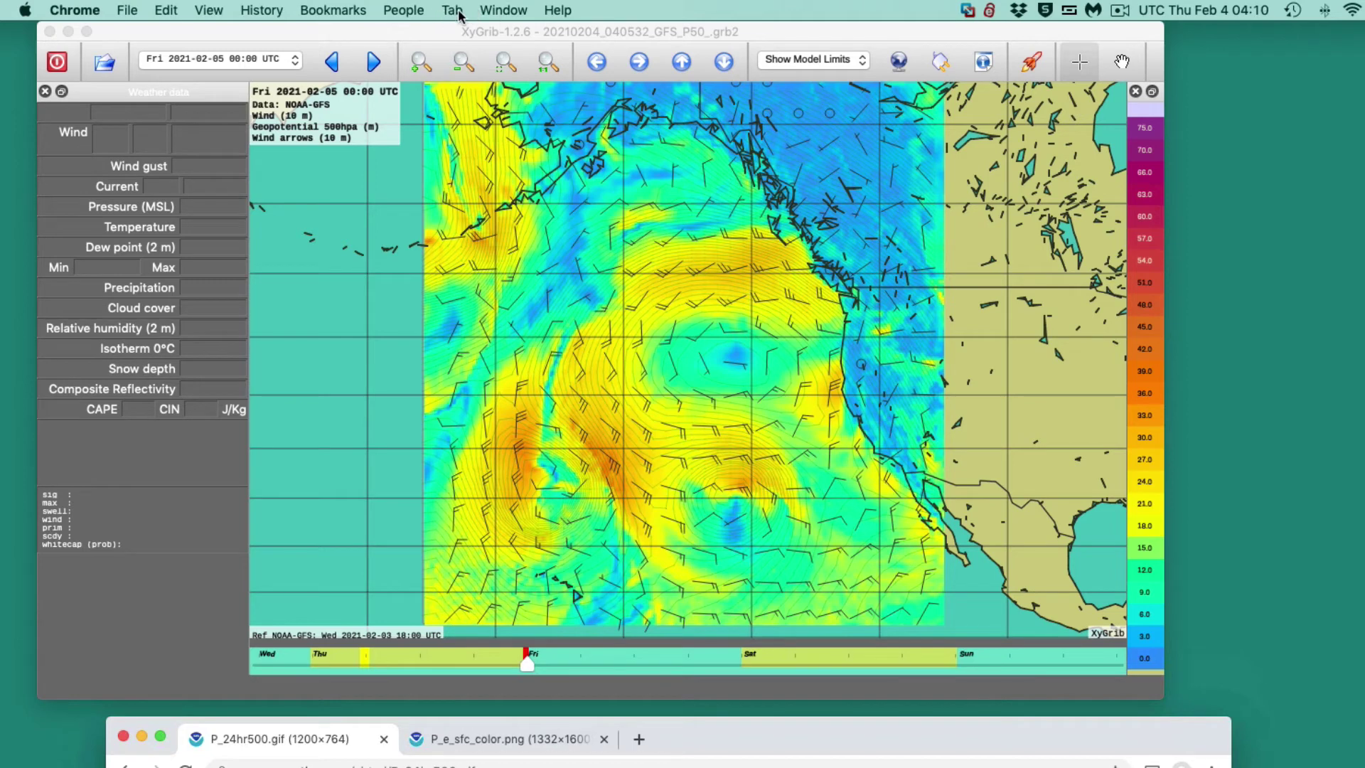
# - Switch to XyGrib and set the geopotential contour line width to 2.3 in the graphical parameters
pyautogui.click(501, 11)
pyautogui.moveTo(398, 12)
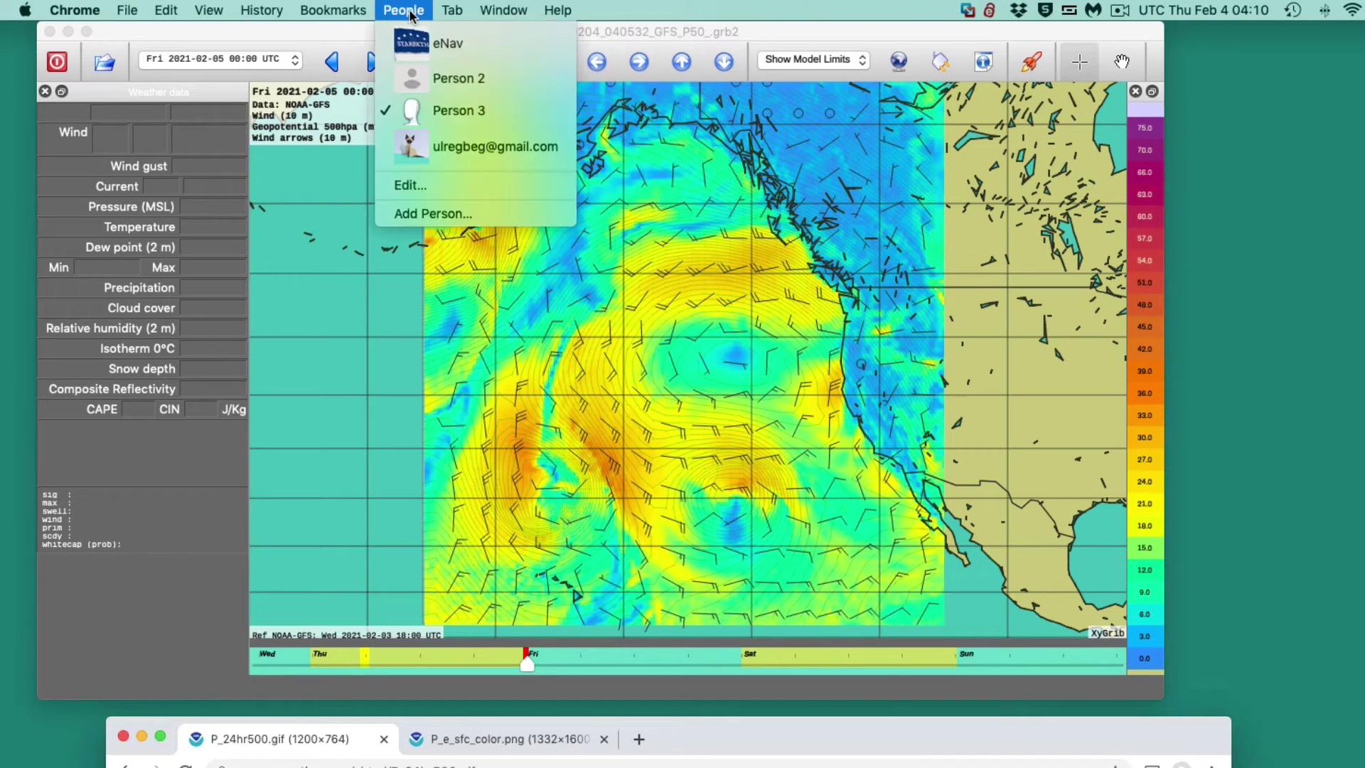
pyautogui.click(316, 30)
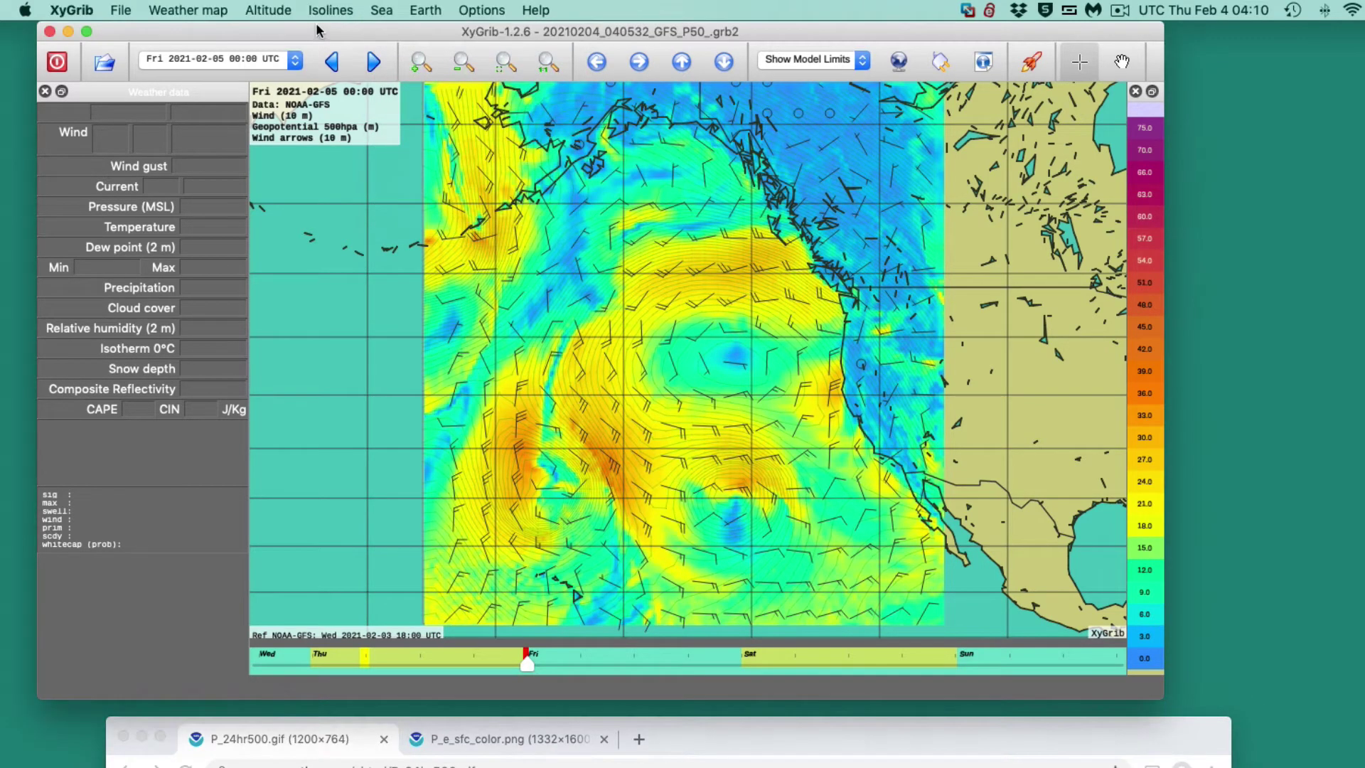
pyautogui.click(481, 10)
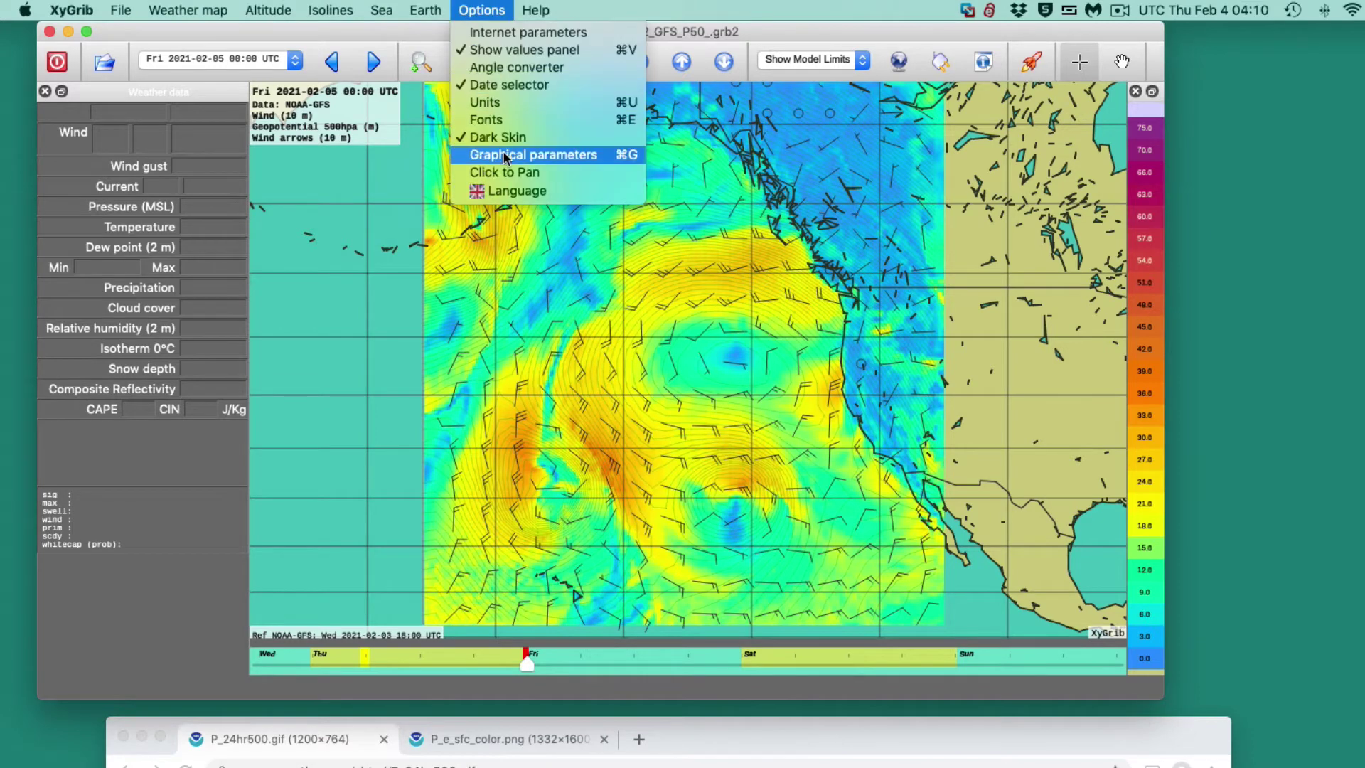
pyautogui.click(533, 152)
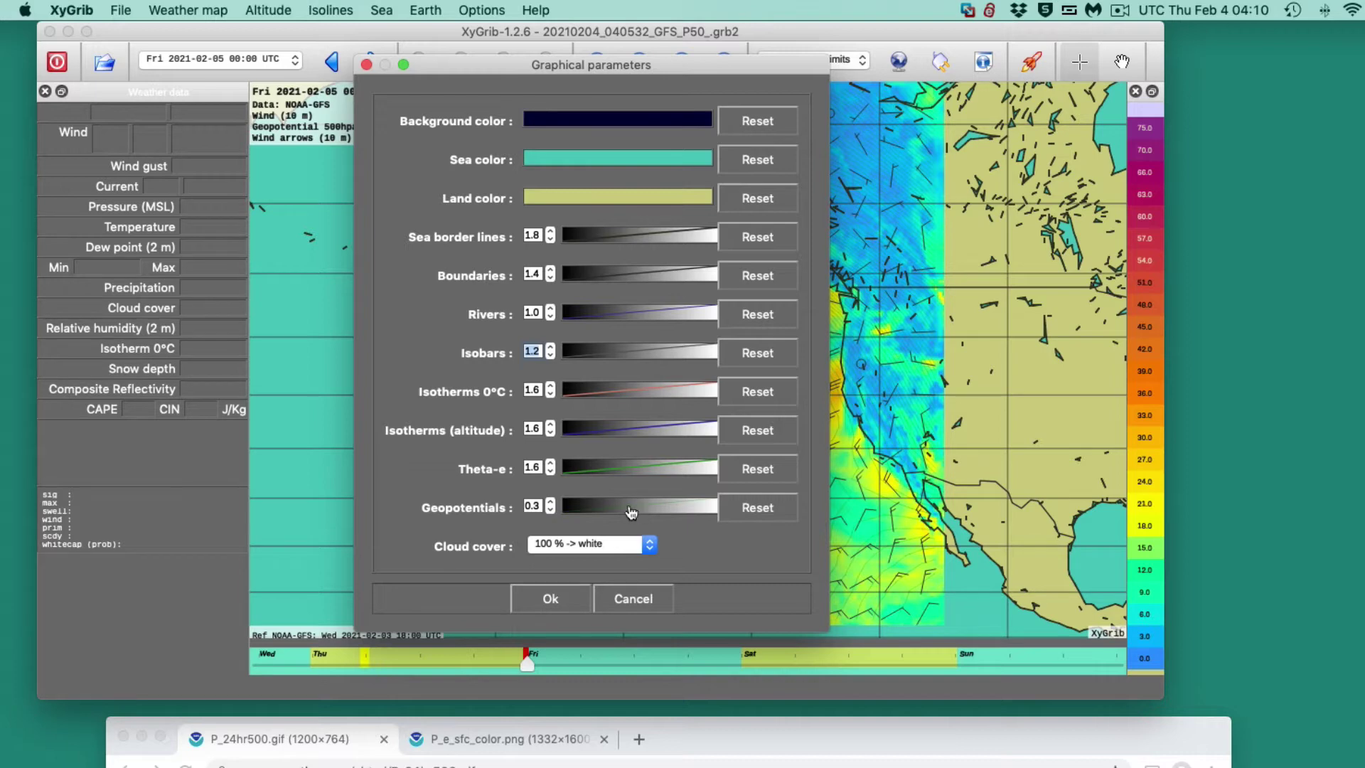
pyautogui.click(550, 501)
pyautogui.click(550, 501)
pyautogui.click(551, 502)
pyautogui.click(551, 502)
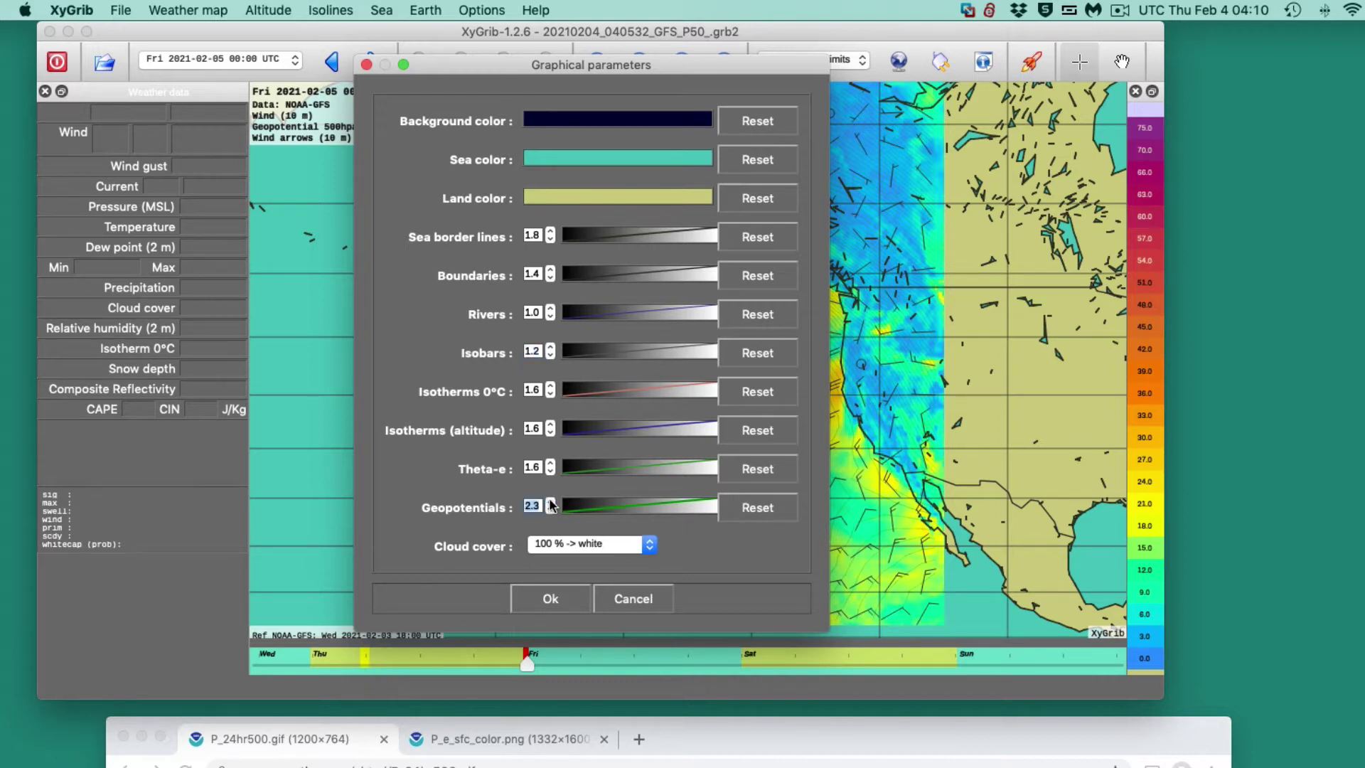
pyautogui.click(553, 598)
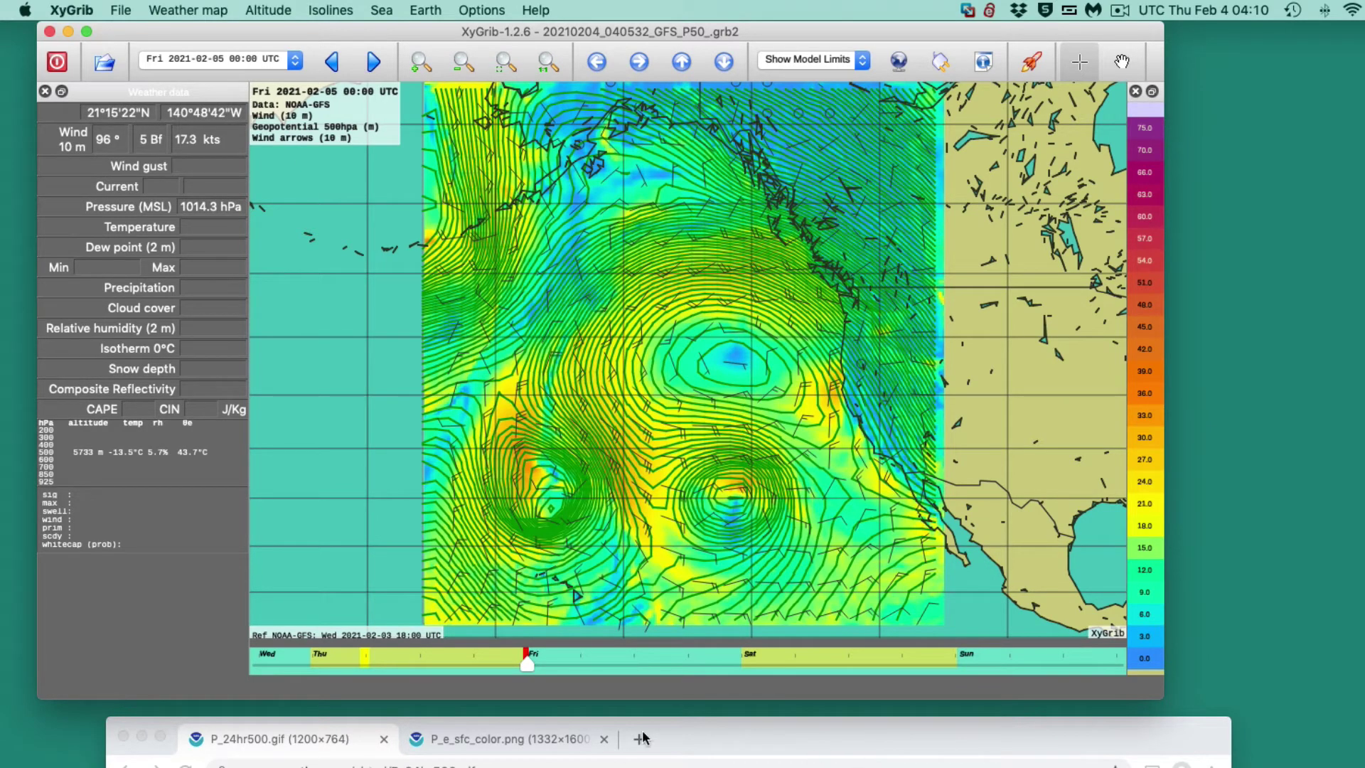
# - Set the geopotential contour spacing to 100 m
pyautogui.click(263, 12)
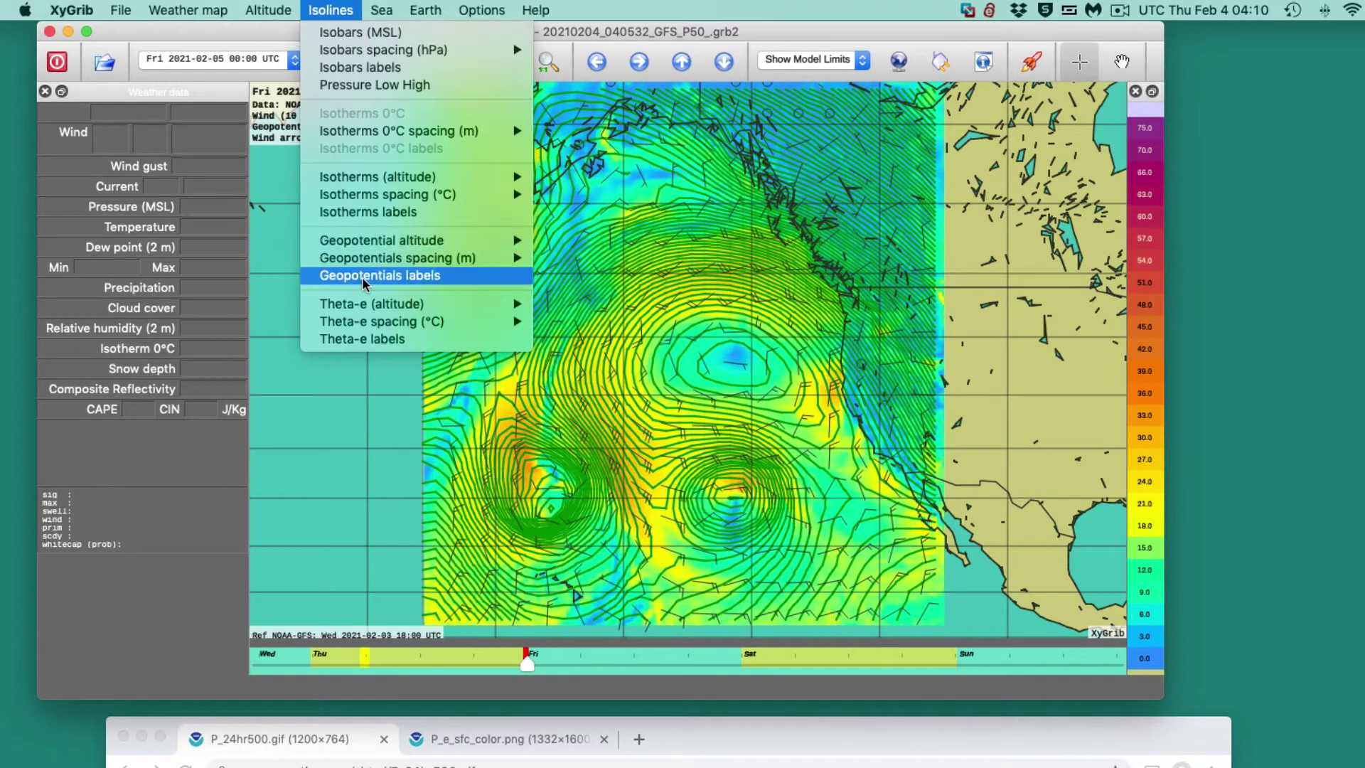
pyautogui.moveTo(384, 260)
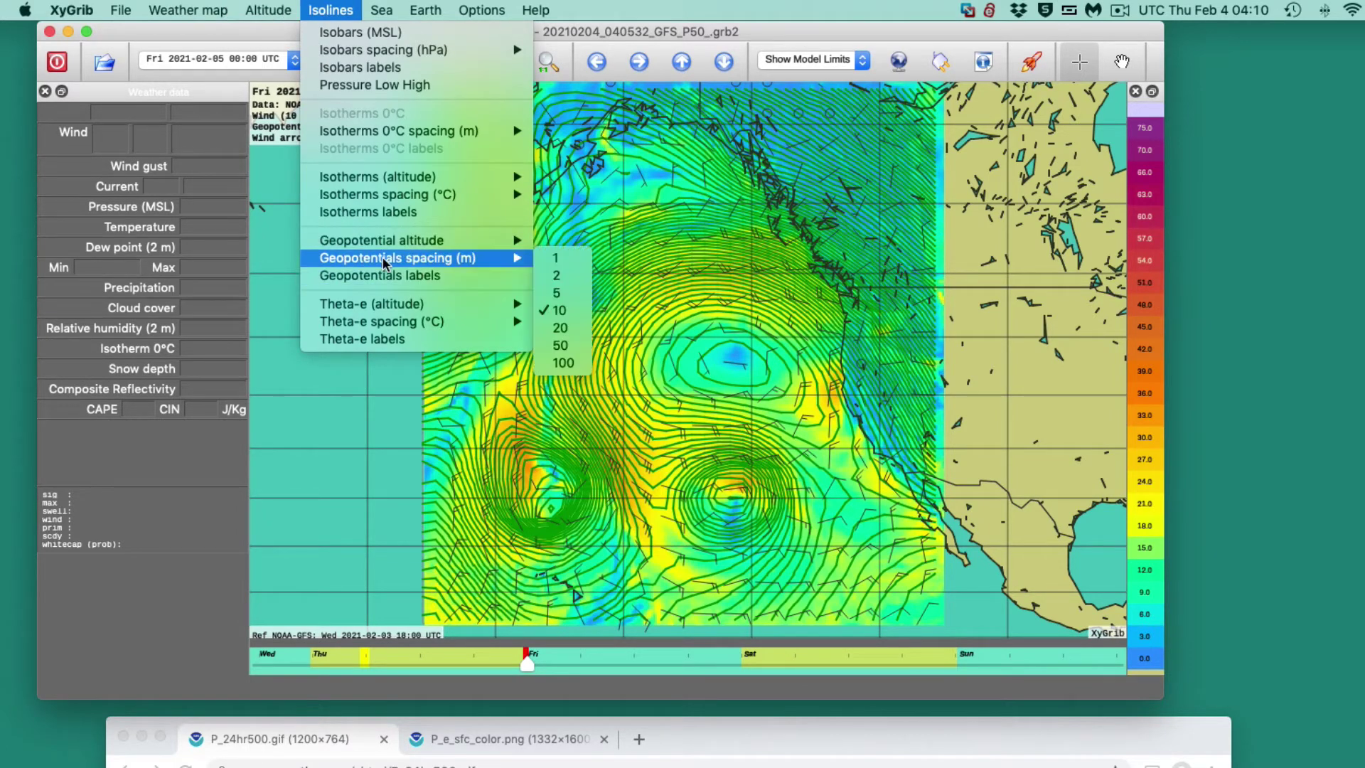
pyautogui.click(561, 363)
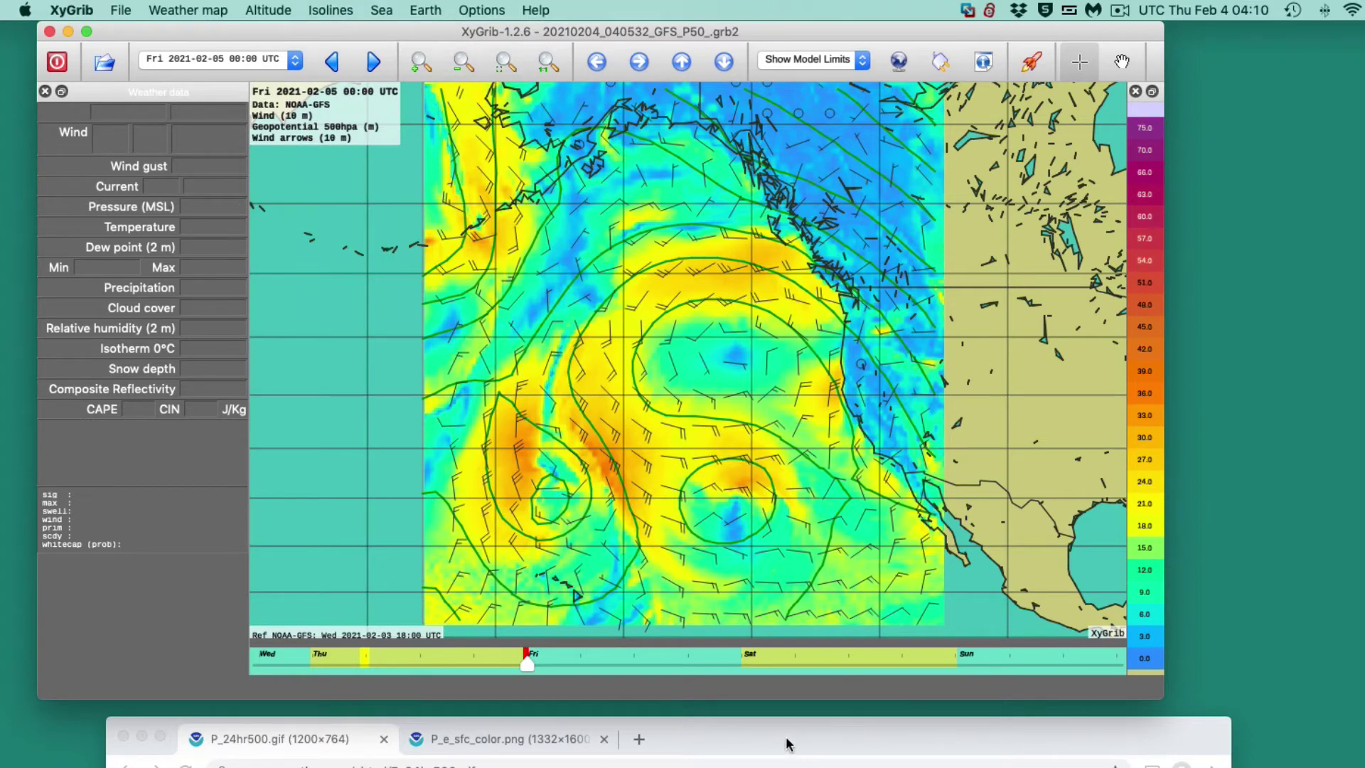
# - Check the contour spacing on NOAA's 24-hour 500 mb forecast chart in Chrome and return to the XyGrib map
pyautogui.moveTo(787, 743); pyautogui.dragTo(785, 118)
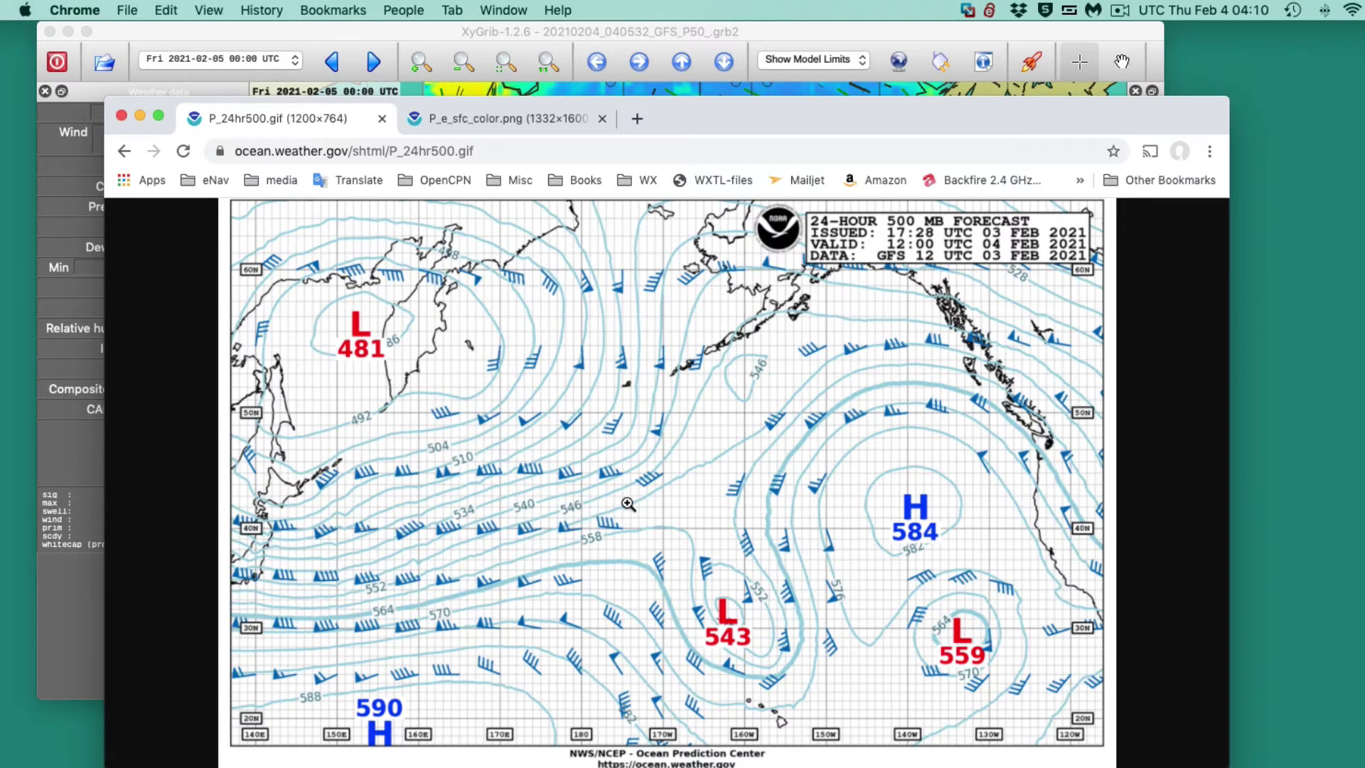
pyautogui.moveTo(666, 119); pyautogui.dragTo(681, 250)
pyautogui.click(640, 576)
pyautogui.moveTo(601, 362); pyautogui.dragTo(594, 354)
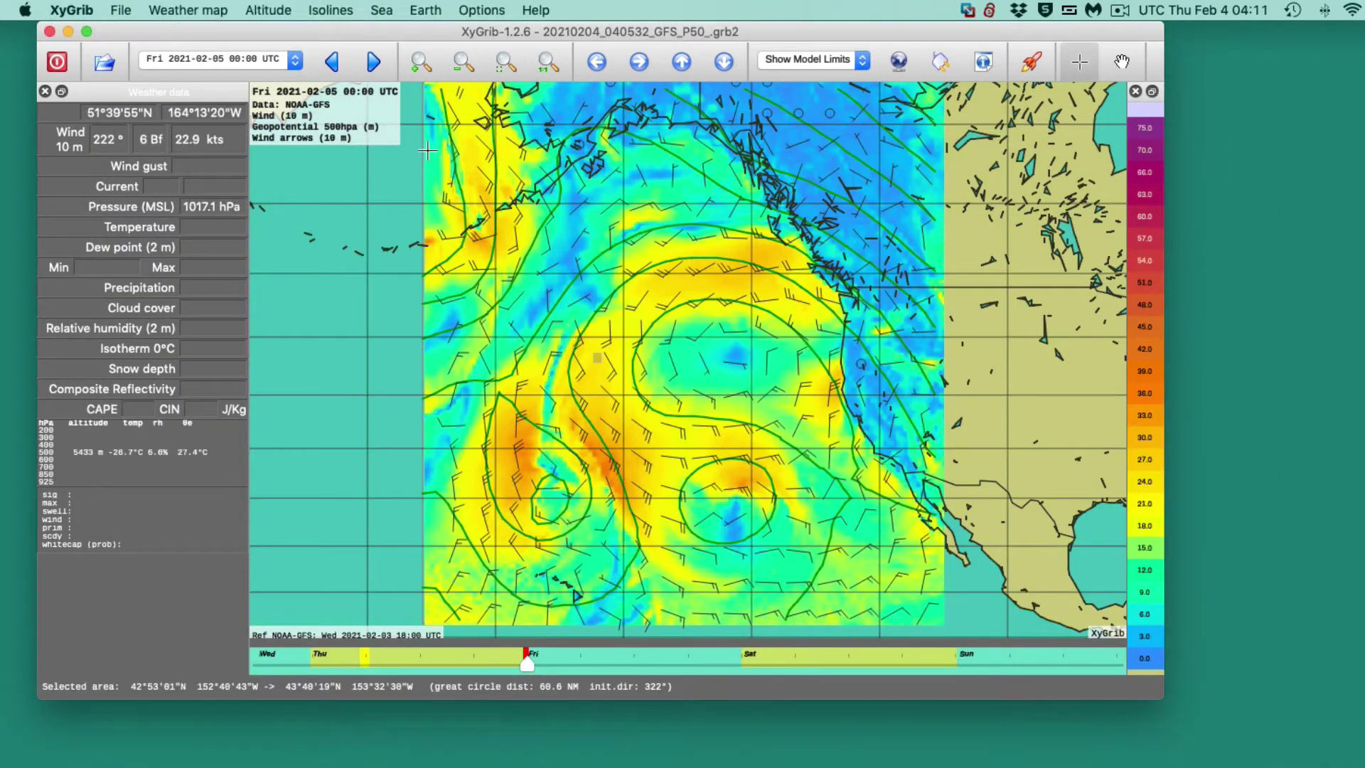
# - Set the geopotential contour spacing to 50 m
pyautogui.click(335, 11)
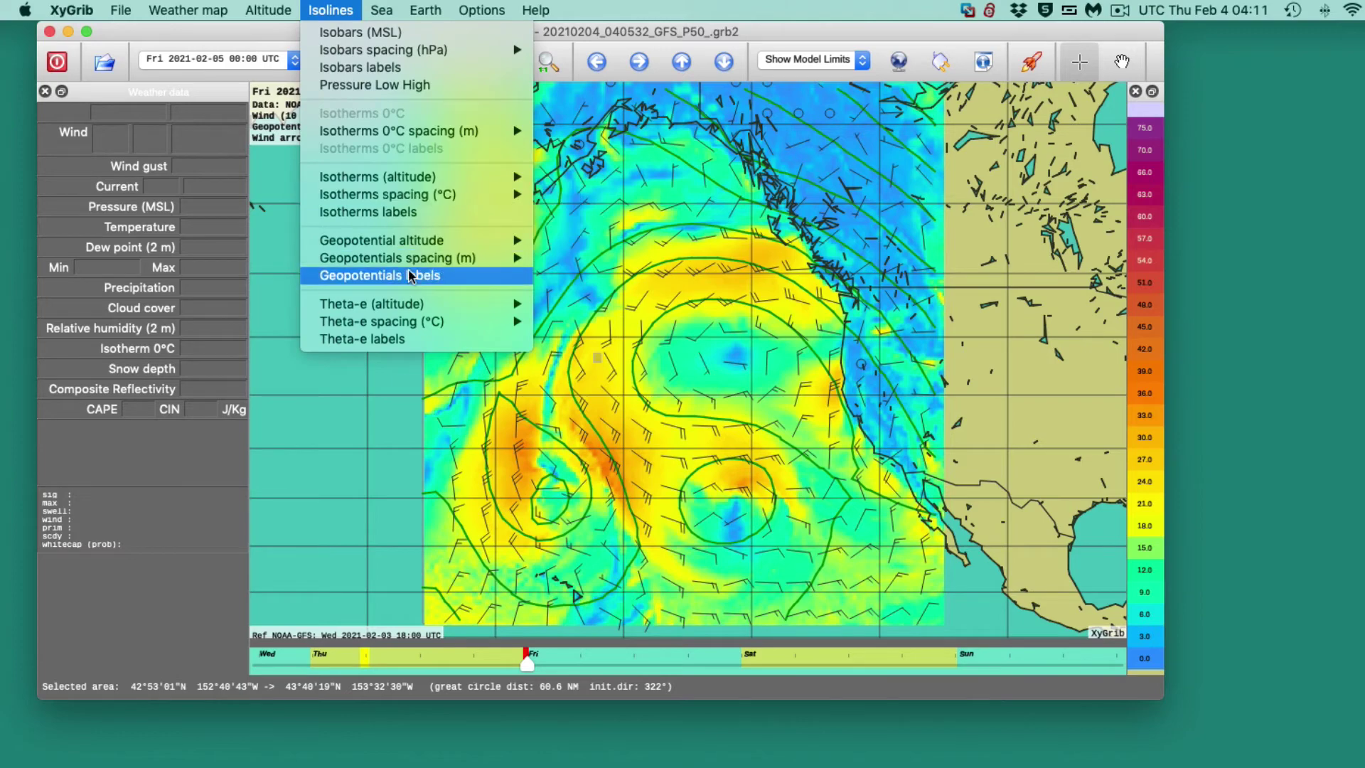
pyautogui.moveTo(418, 264)
pyautogui.click(565, 346)
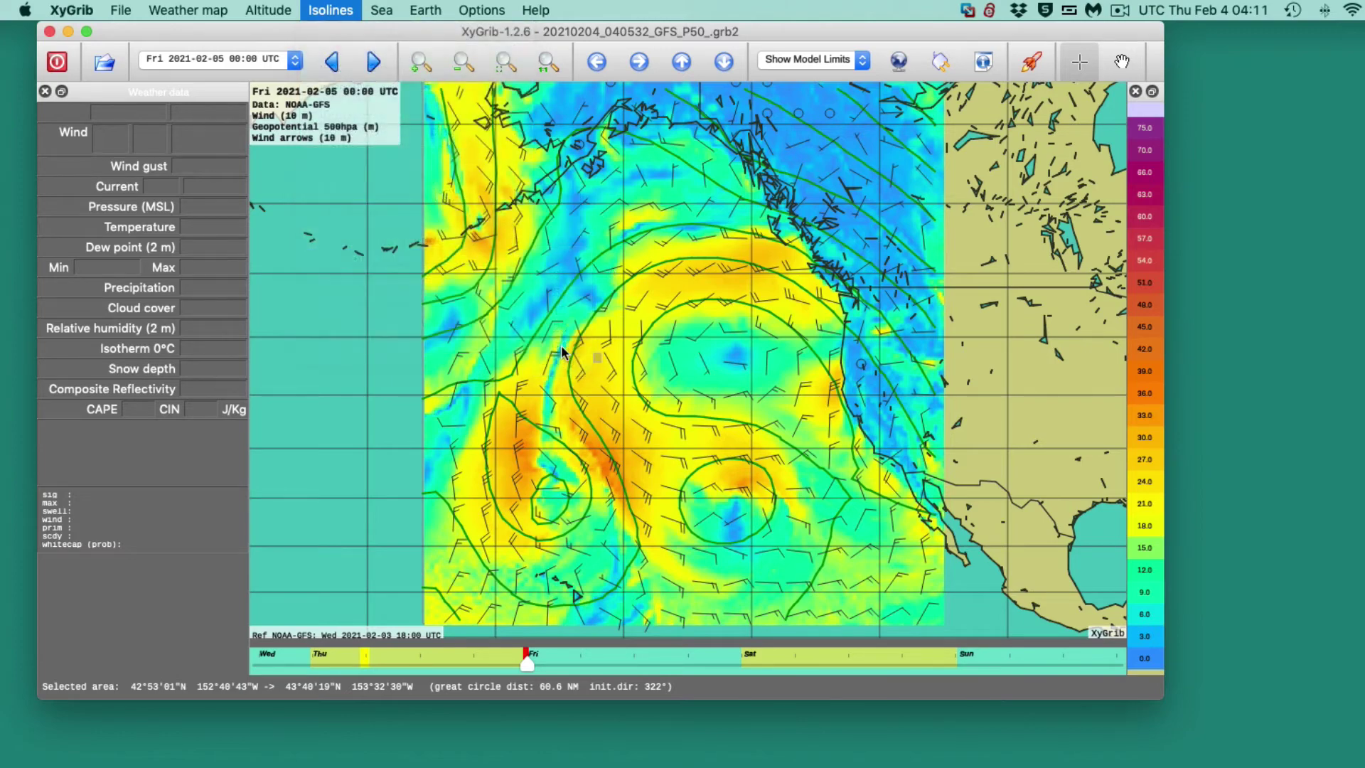
# - Bring back the Chrome window with the NOAA charts and place it clear of the weather map
pyautogui.press('super+Tab')
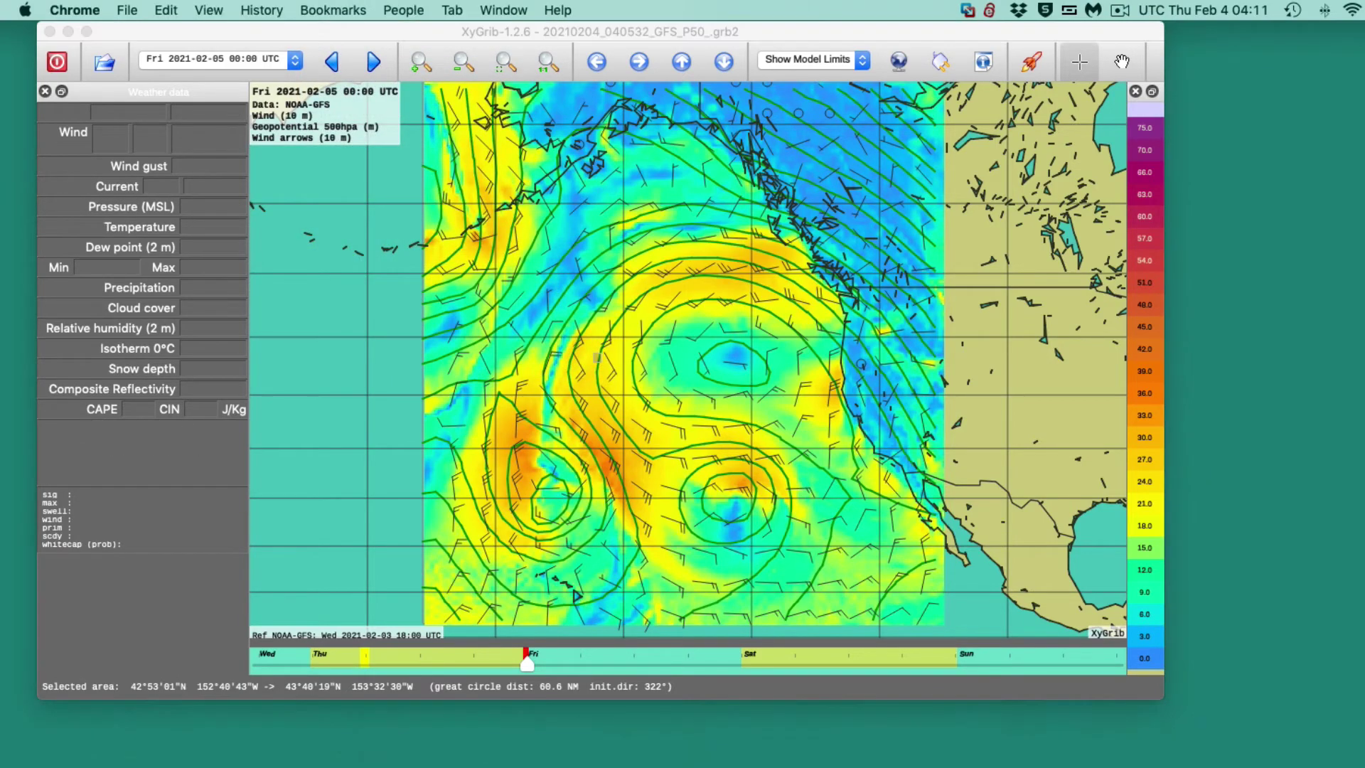
pyautogui.press('super+m')
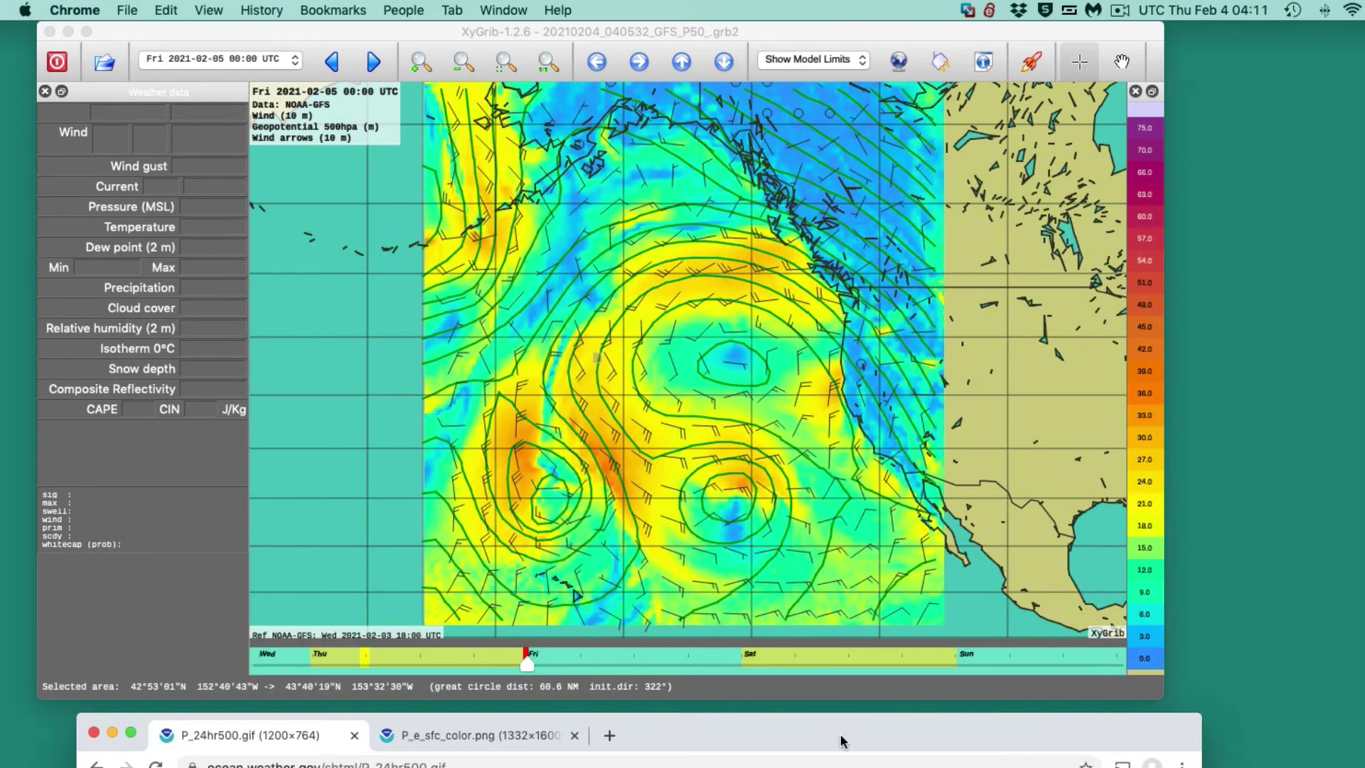
pyautogui.moveTo(839, 732); pyautogui.dragTo(839, 767)
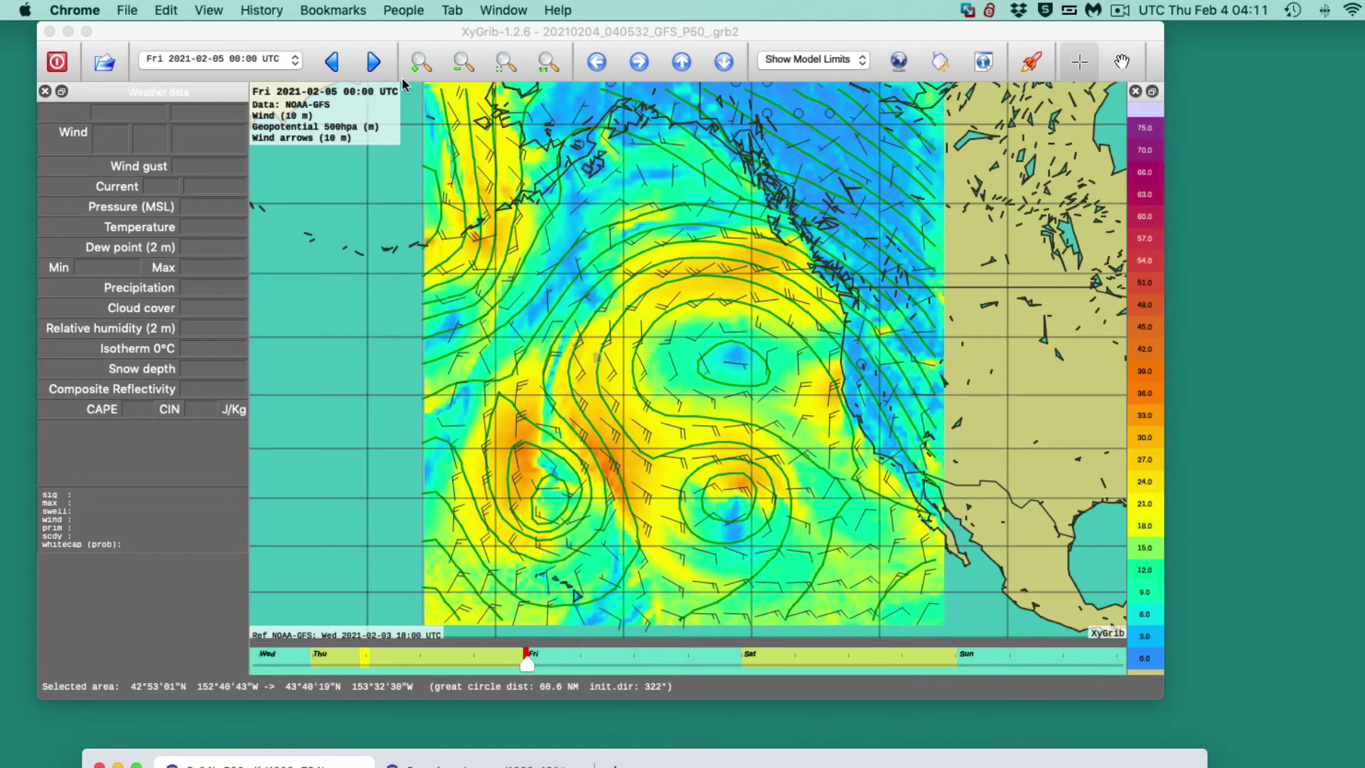
pyautogui.click(330, 63)
pyautogui.click(258, 60)
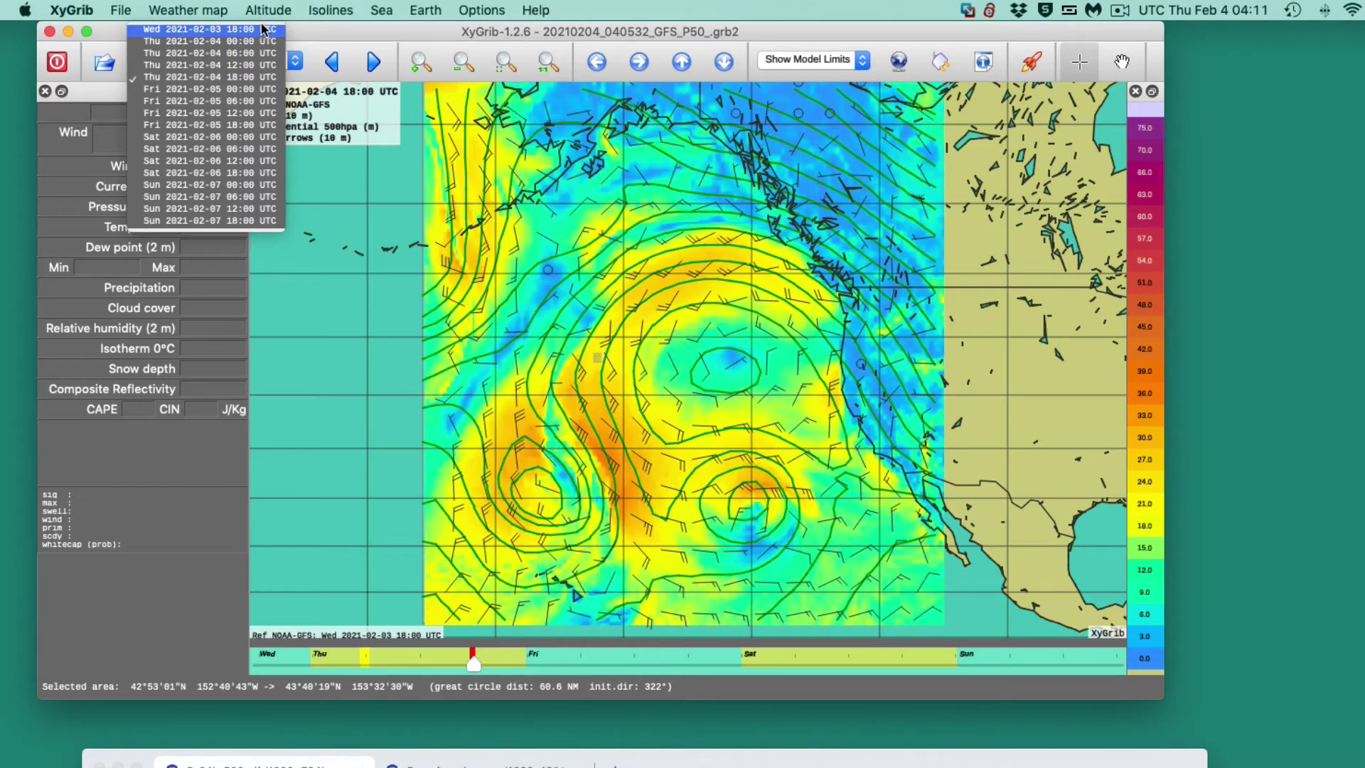
pyautogui.click(263, 28)
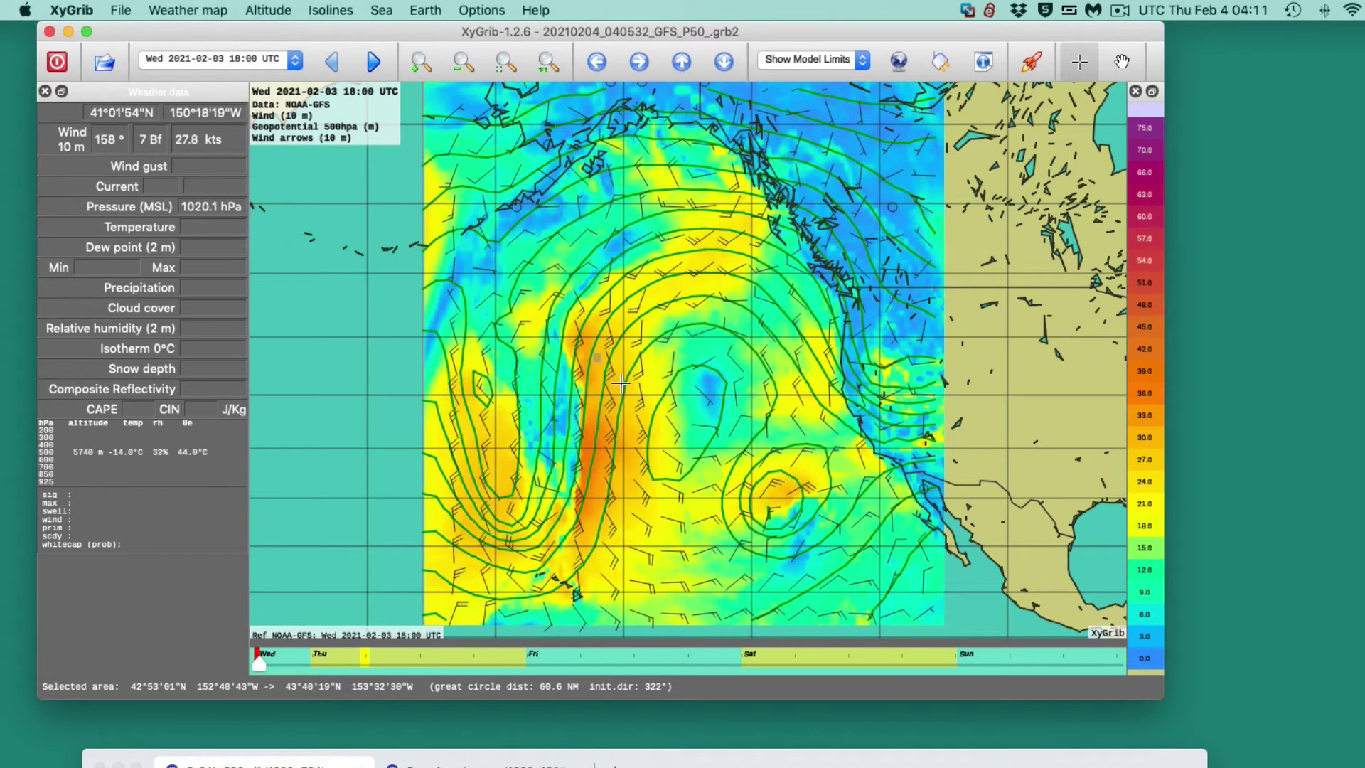
pyautogui.click(373, 62)
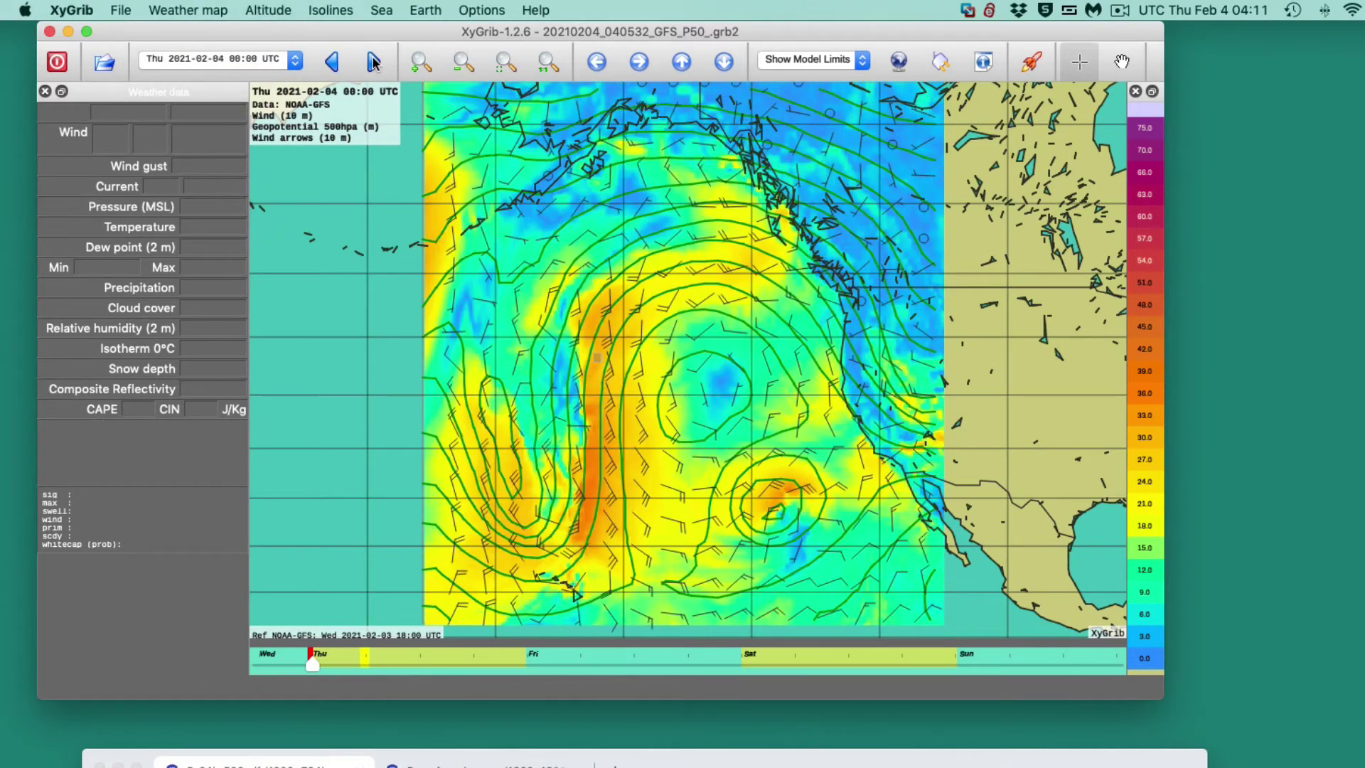
pyautogui.click(373, 63)
pyautogui.click(374, 63)
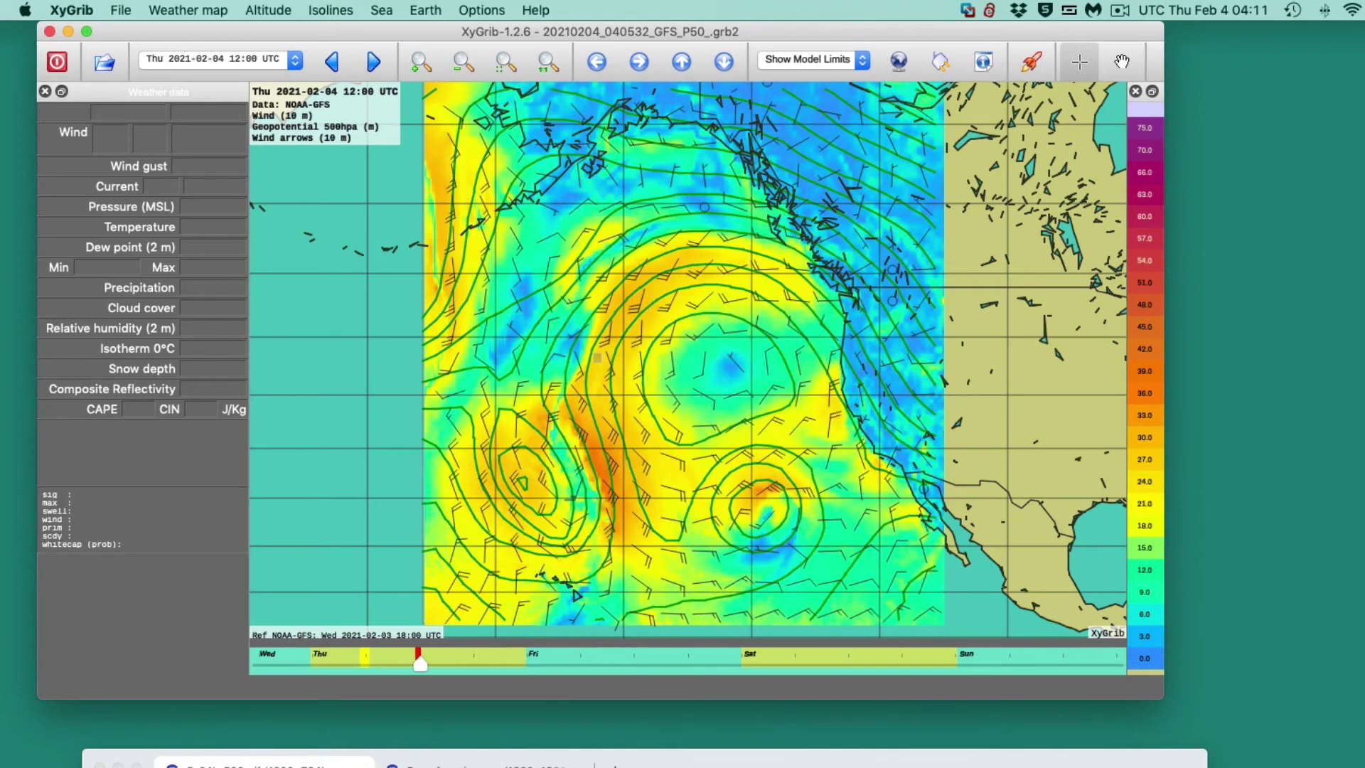
pyautogui.moveTo(807, 764); pyautogui.dragTo(850, 106)
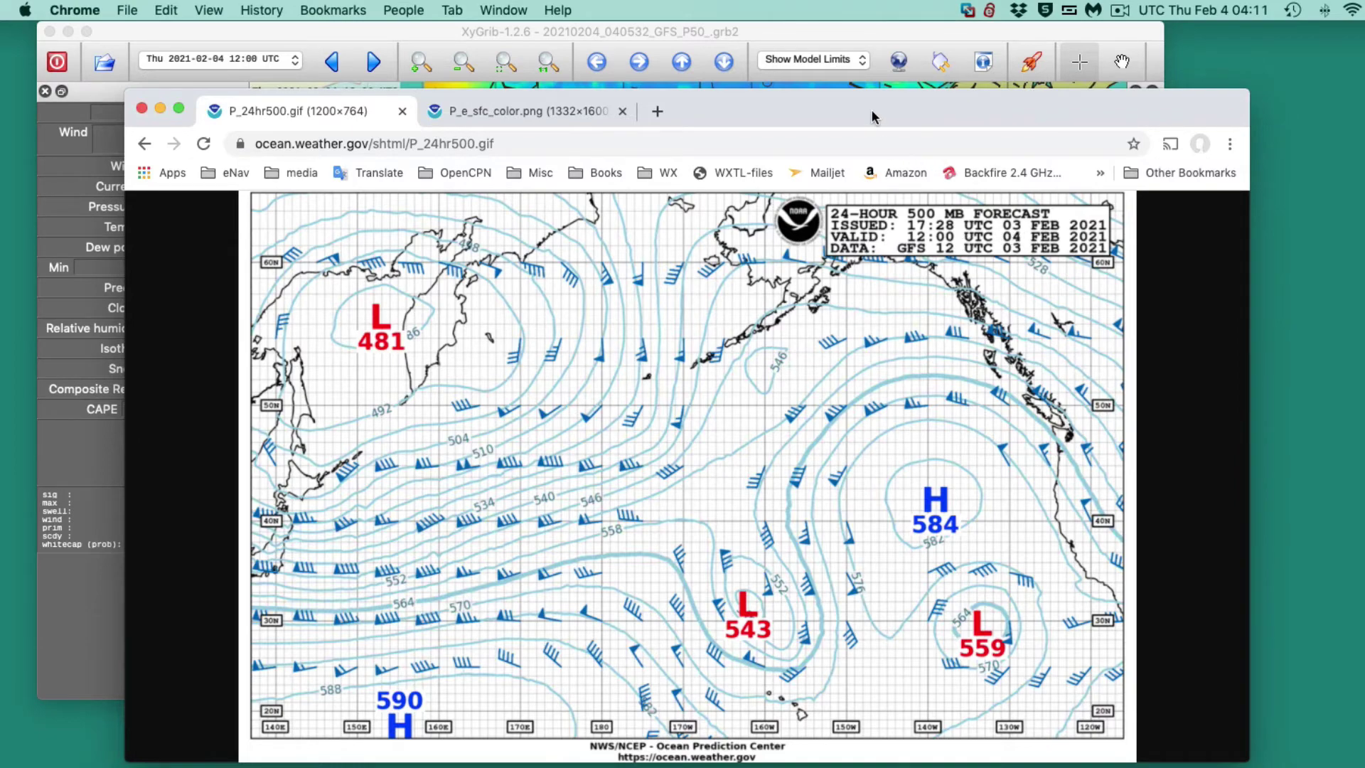
pyautogui.moveTo(872, 109); pyautogui.dragTo(845, 701)
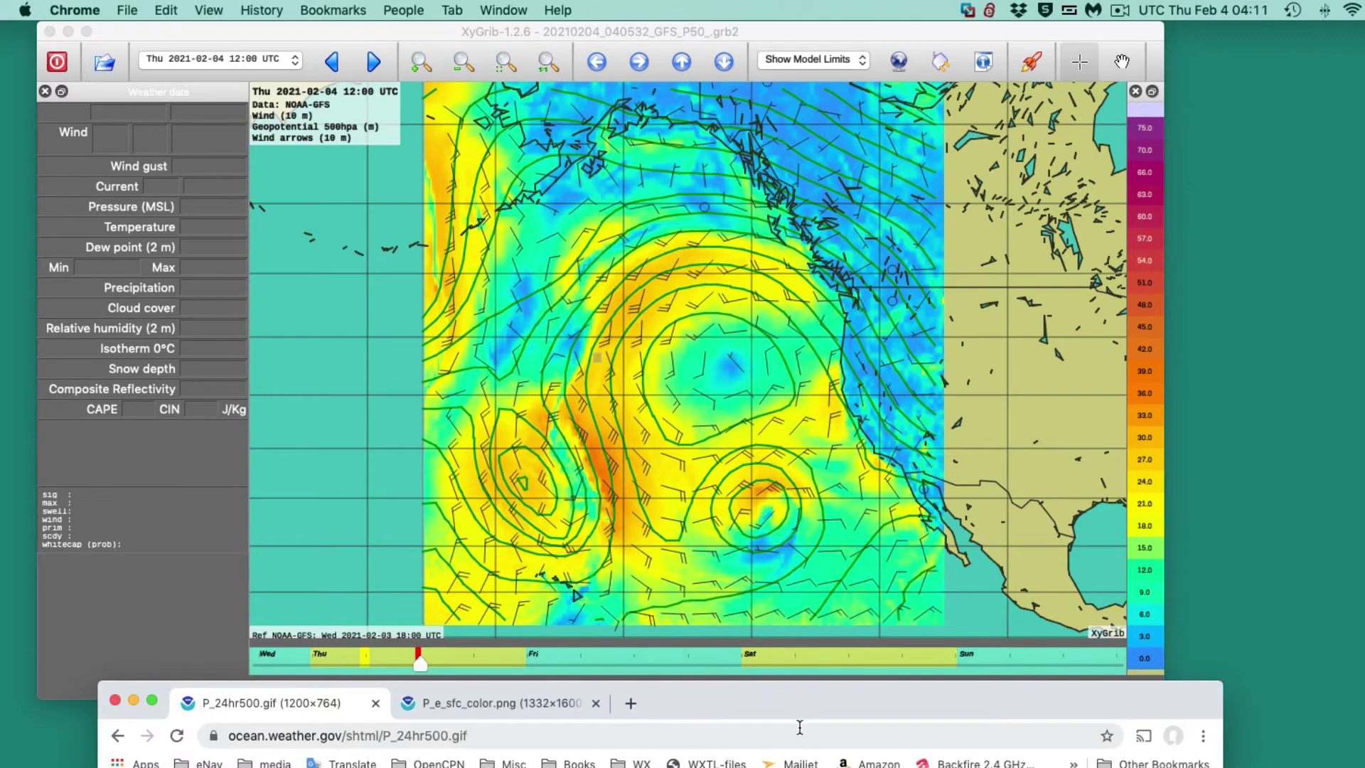
pyautogui.moveTo(783, 719); pyautogui.dragTo(605, 94)
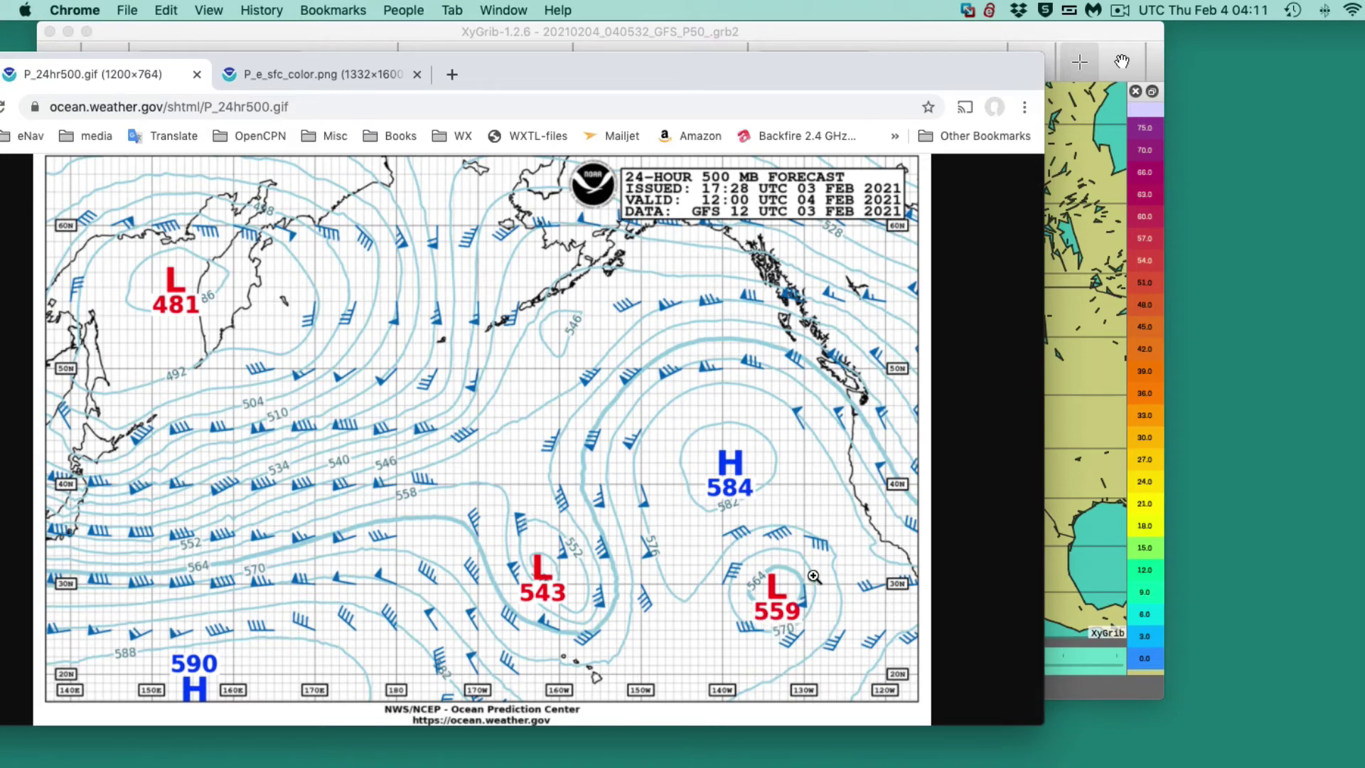
pyautogui.moveTo(749, 61); pyautogui.dragTo(775, 743)
pyautogui.click(756, 498)
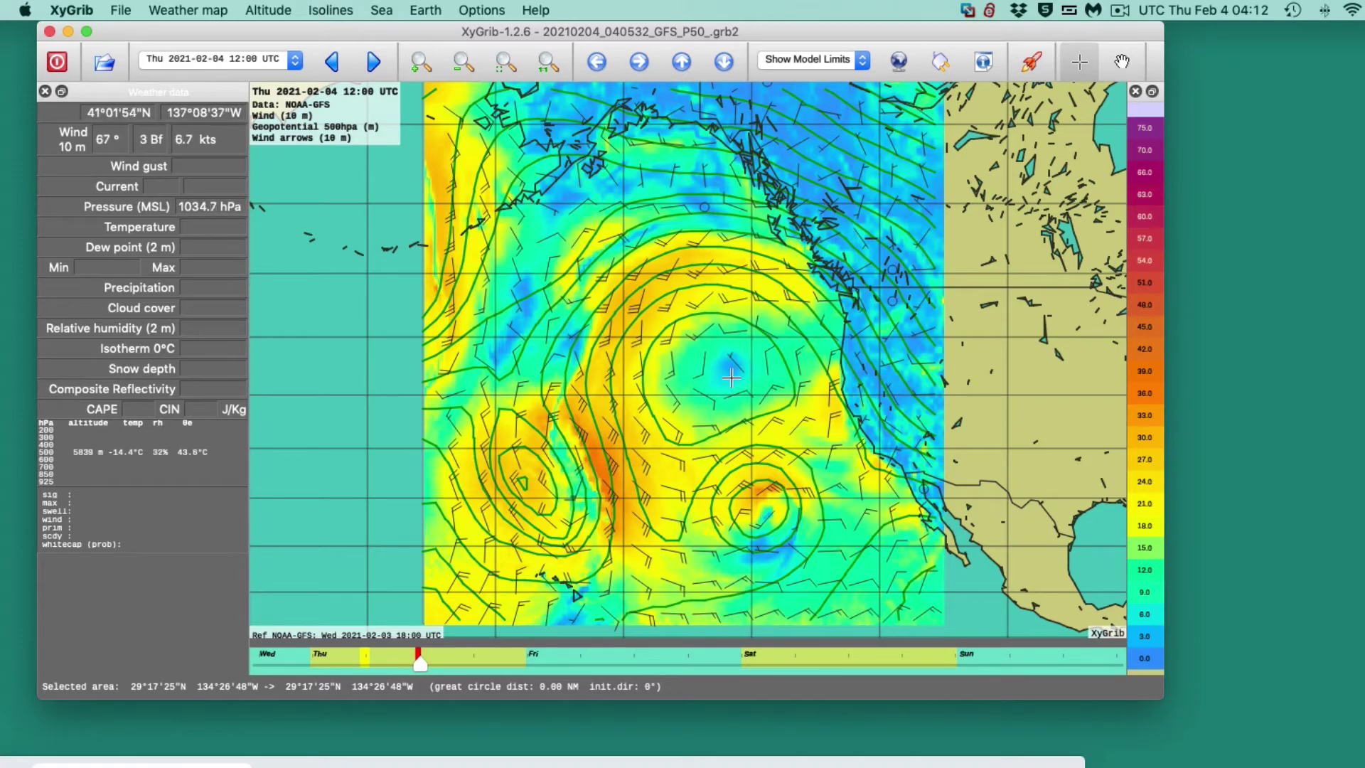
pyautogui.moveTo(795, 762); pyautogui.dragTo(860, 682)
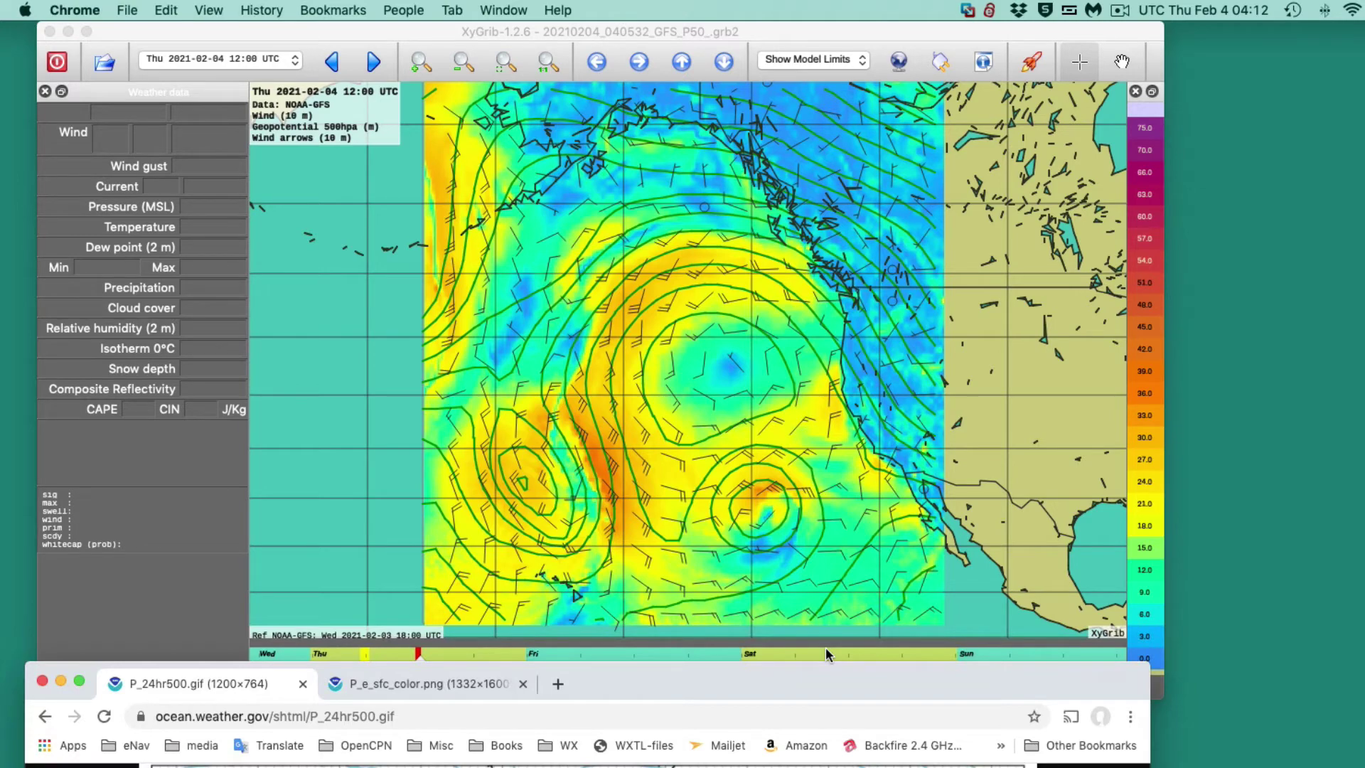
pyautogui.moveTo(825, 684); pyautogui.dragTo(752, 88)
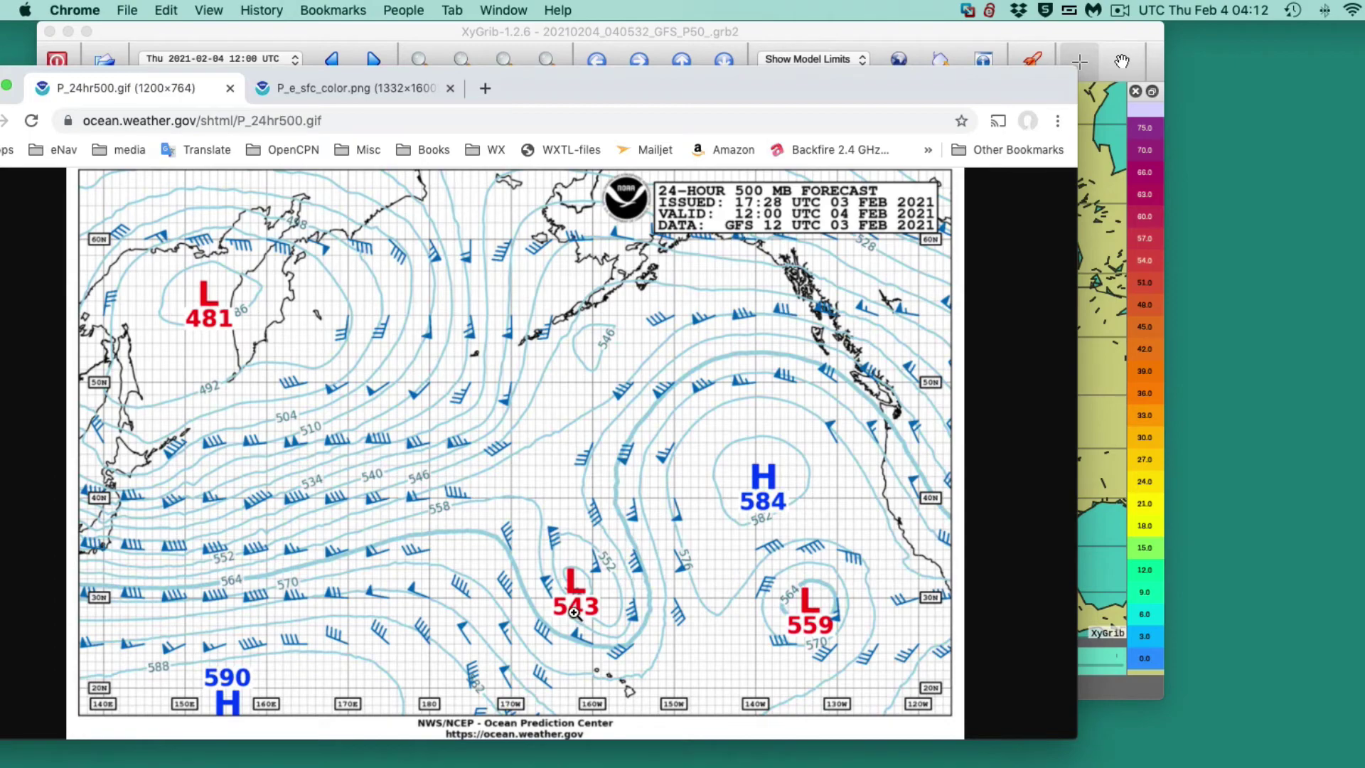
pyautogui.moveTo(707, 95); pyautogui.dragTo(764, 749)
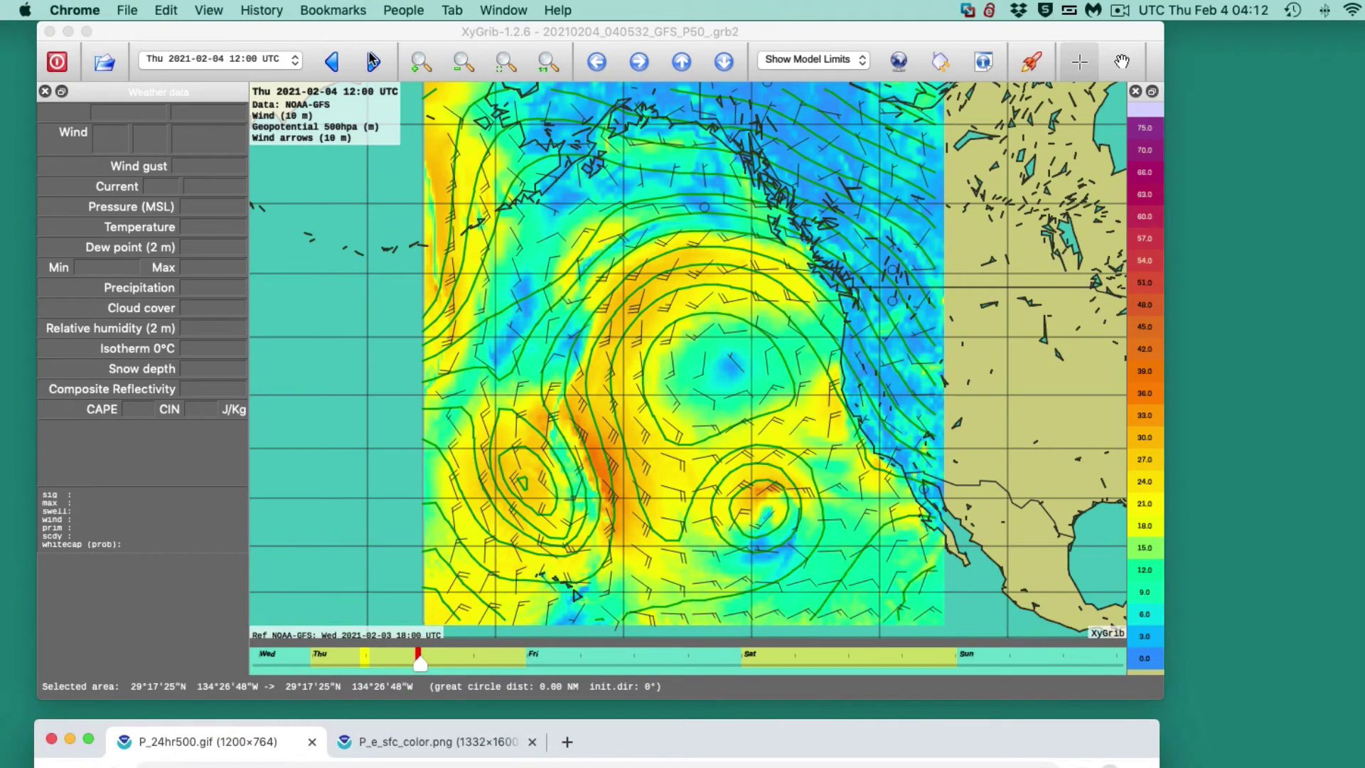
pyautogui.click(331, 62)
pyautogui.click(332, 63)
pyautogui.click(332, 63)
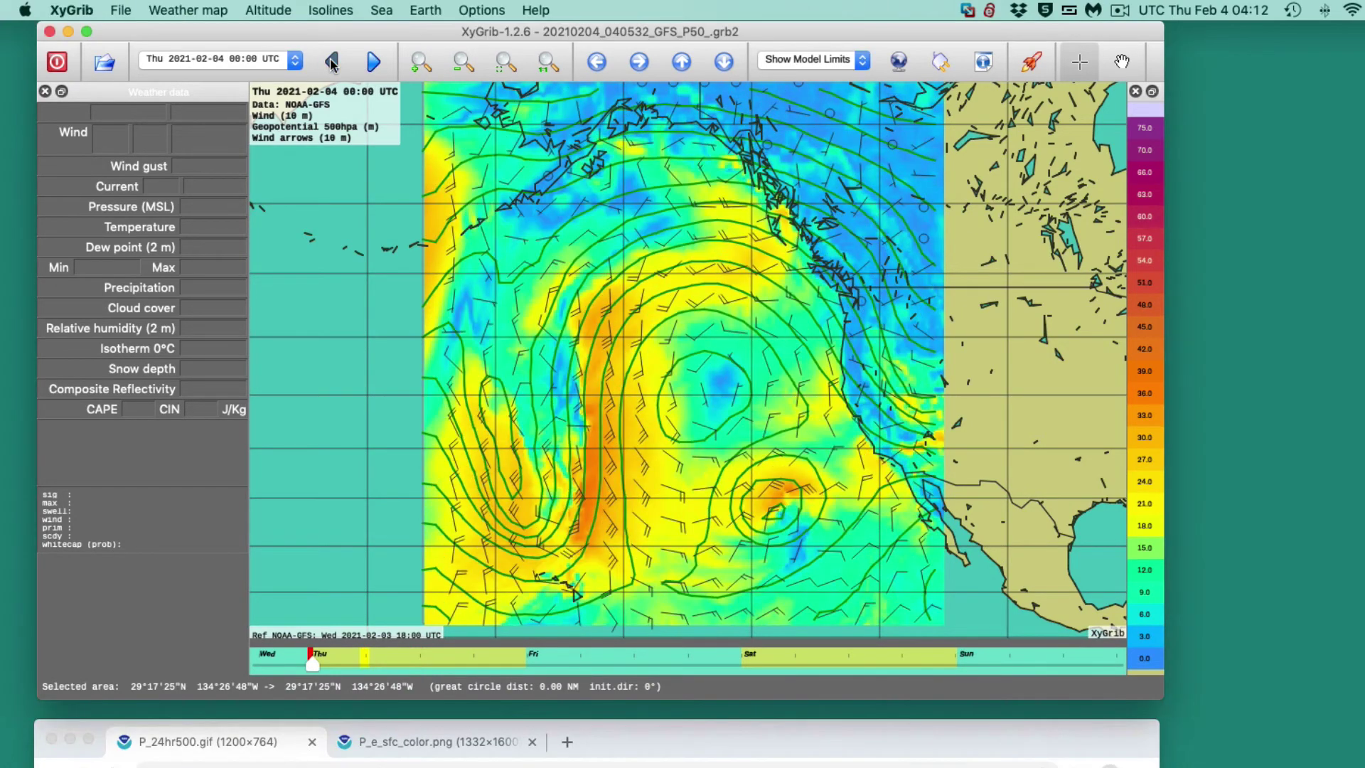
pyautogui.click(332, 63)
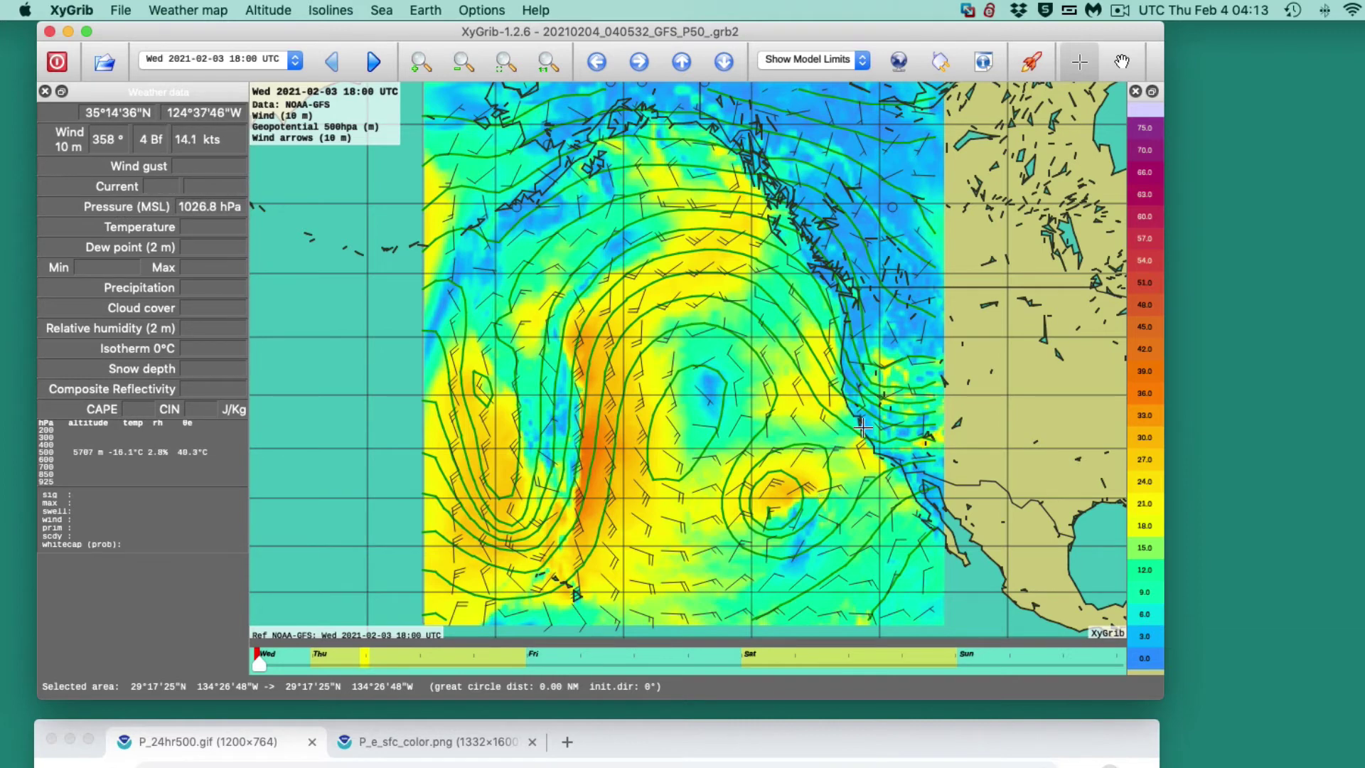
pyautogui.click(374, 63)
pyautogui.click(374, 63)
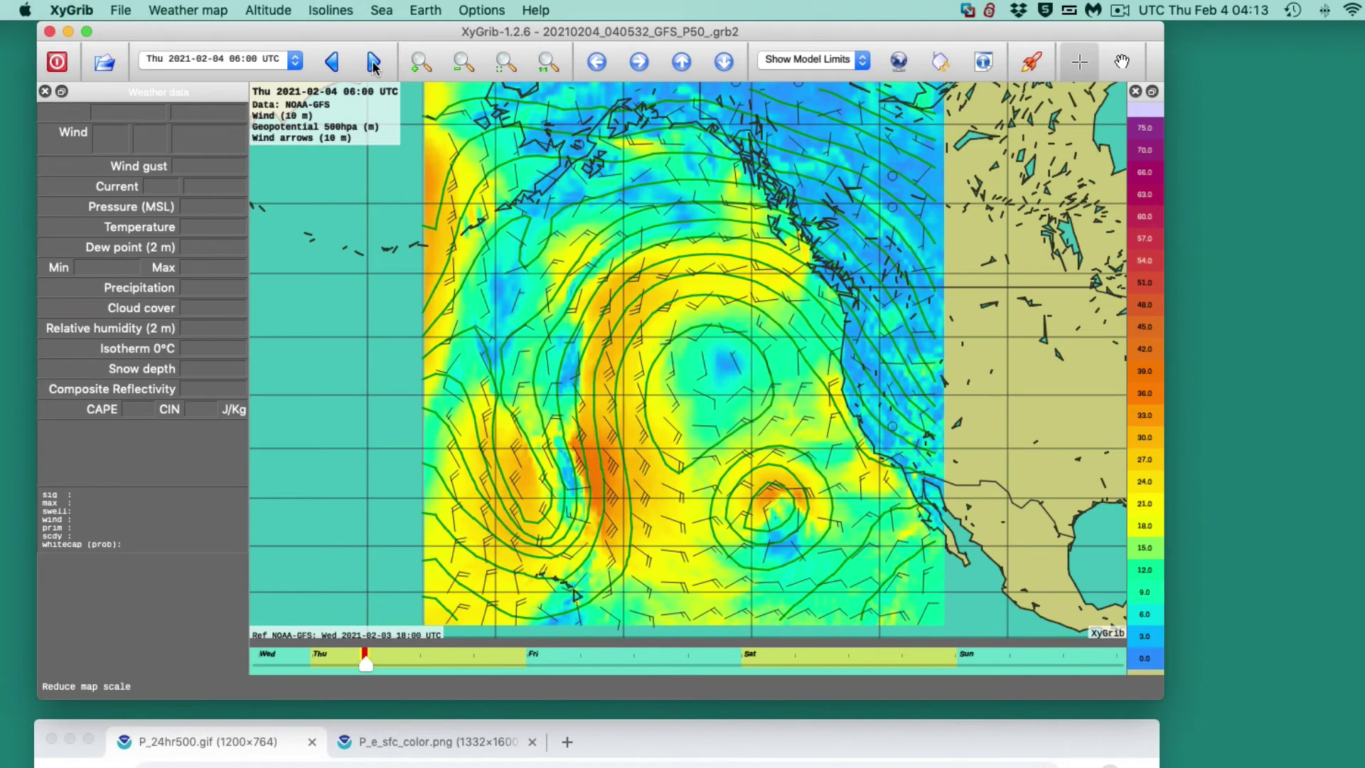
pyautogui.click(374, 63)
pyautogui.click(374, 63)
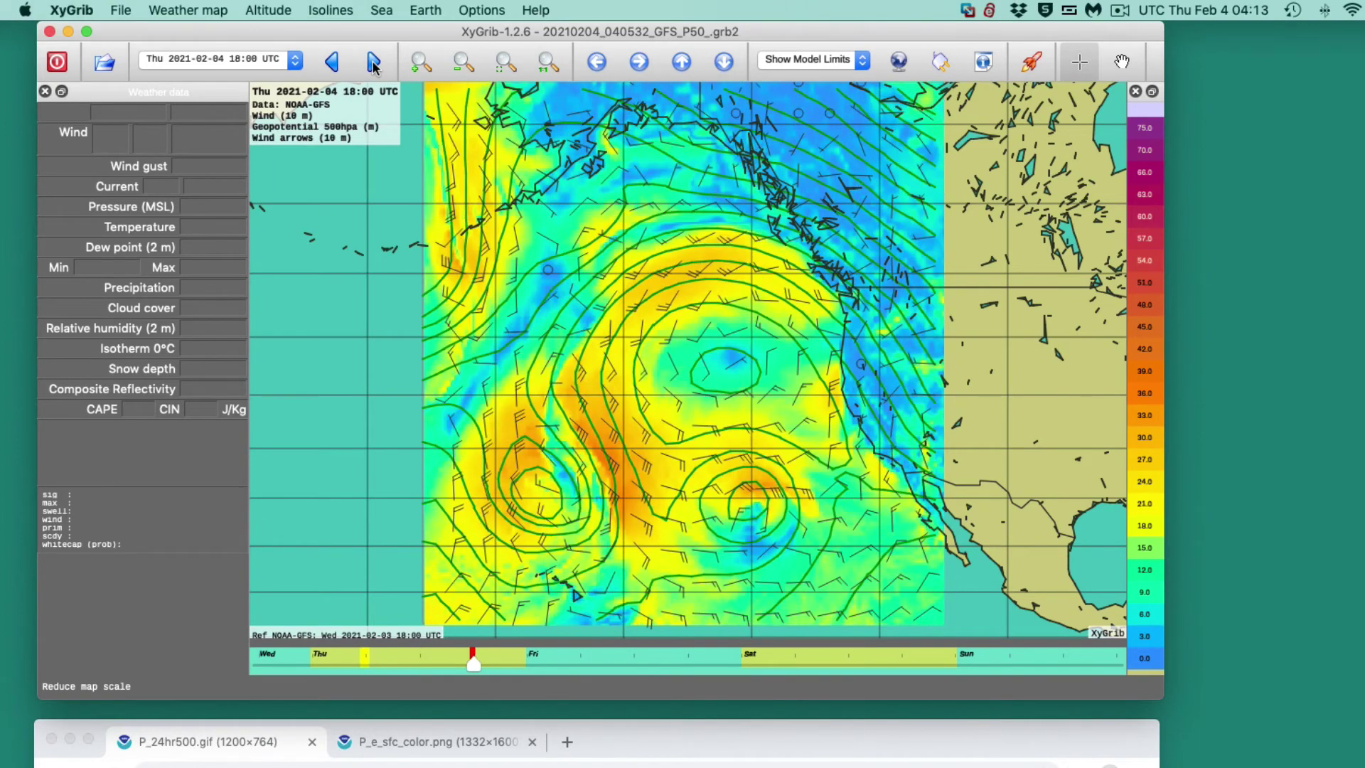
pyautogui.click(374, 63)
pyautogui.click(374, 63)
pyautogui.click(374, 63)
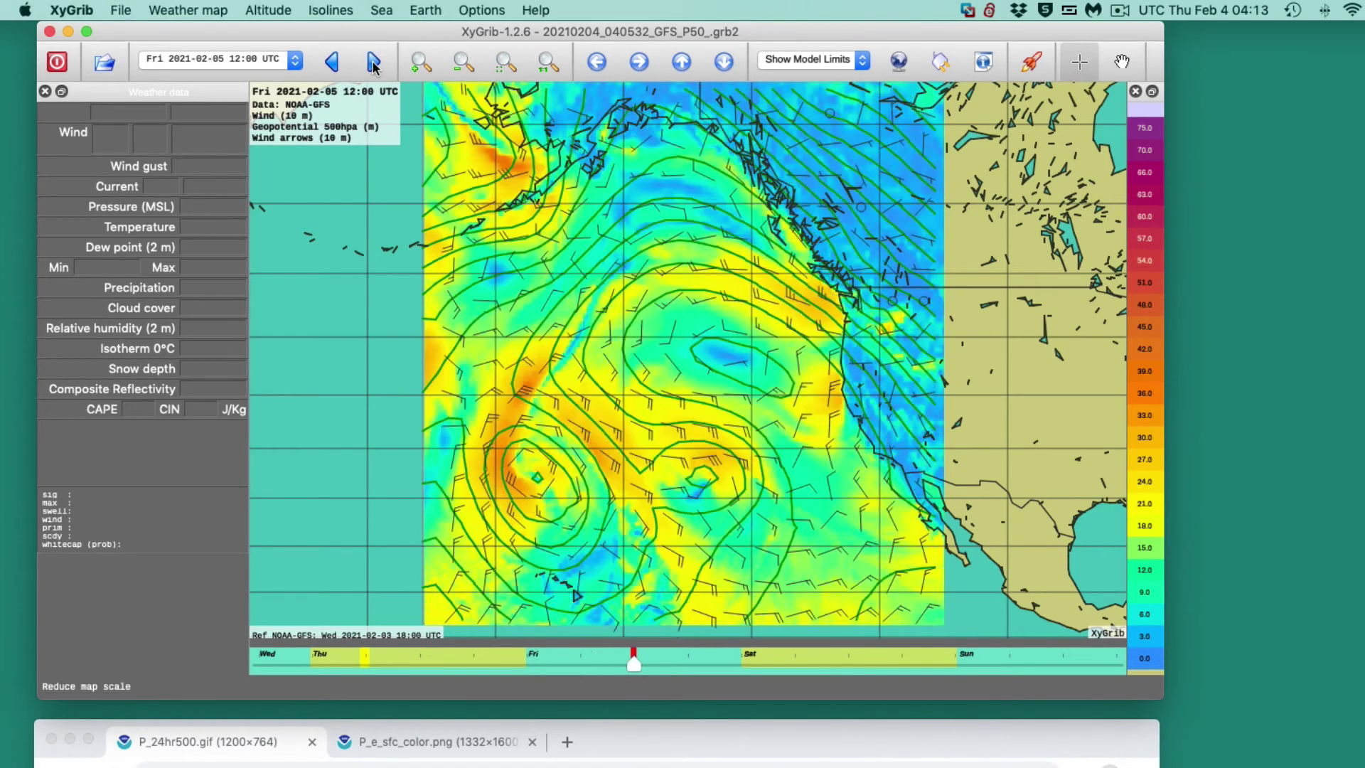
pyautogui.click(334, 63)
pyautogui.click(334, 62)
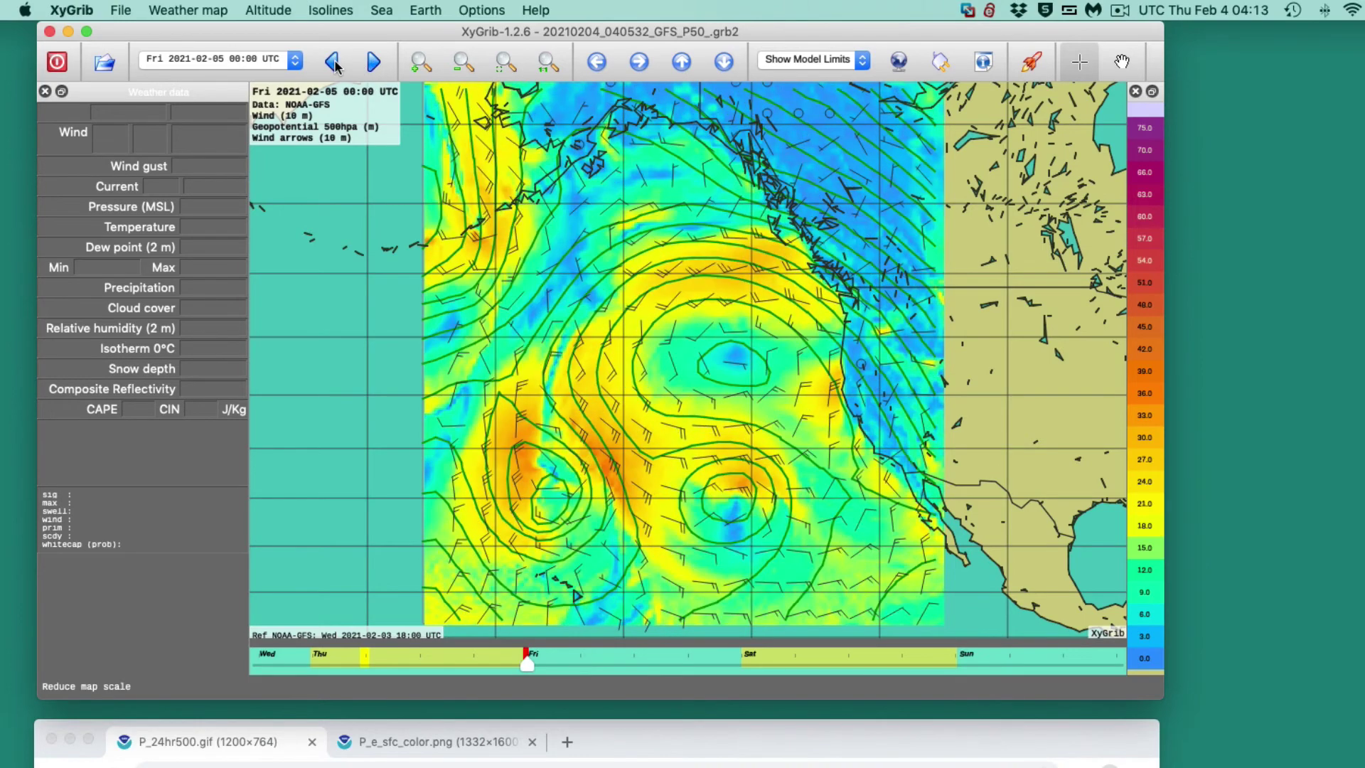
pyautogui.click(334, 62)
pyautogui.click(334, 62)
pyautogui.click(334, 63)
pyautogui.click(334, 62)
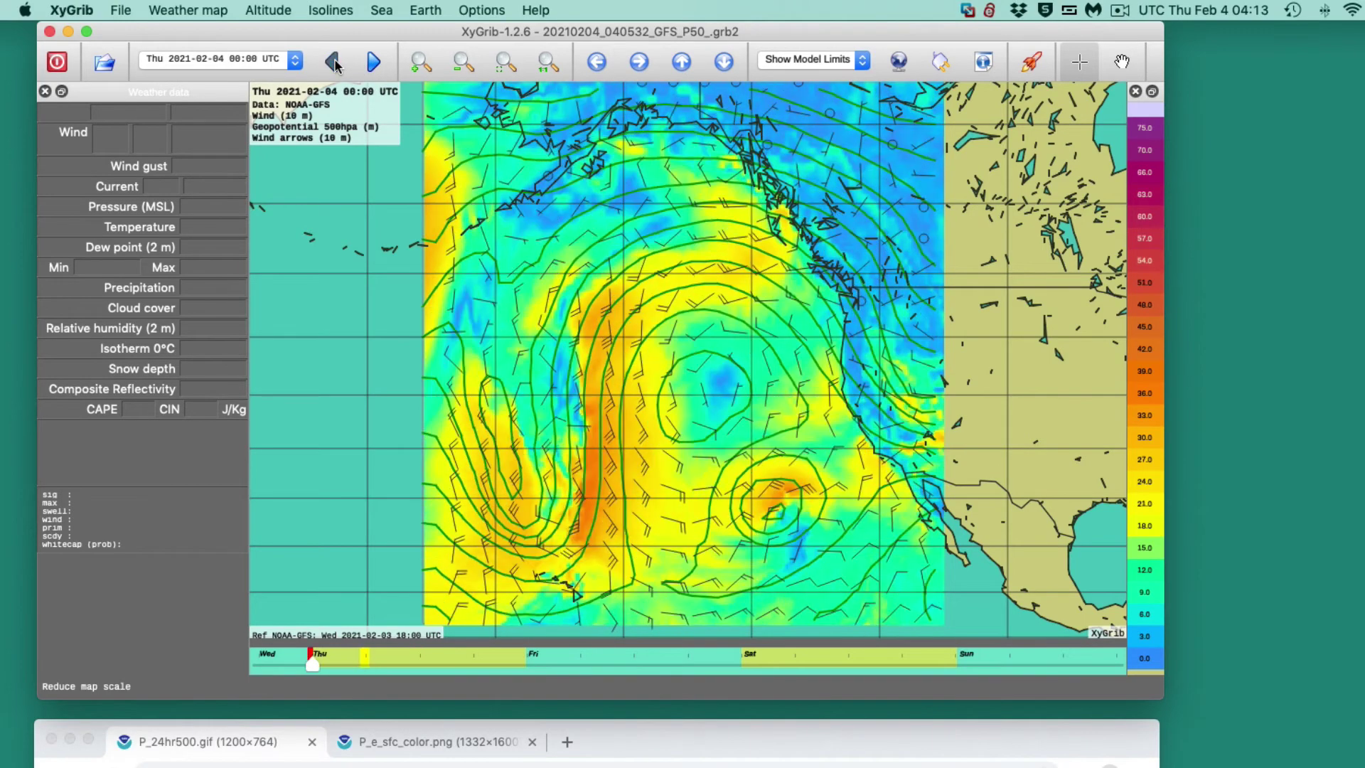
pyautogui.click(334, 62)
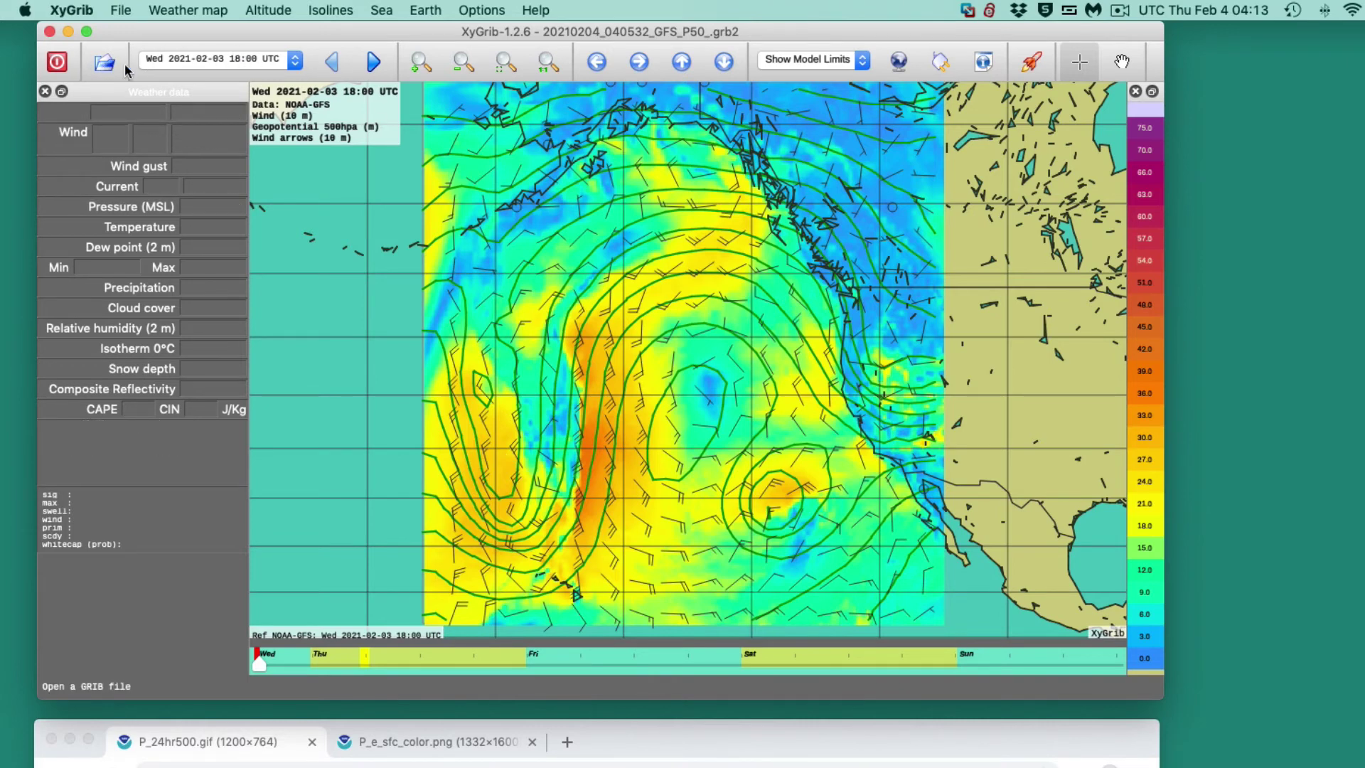
# - Keep the wind display at 10 m above ground and overlay the mean sea level isobars on the map
pyautogui.click(192, 10)
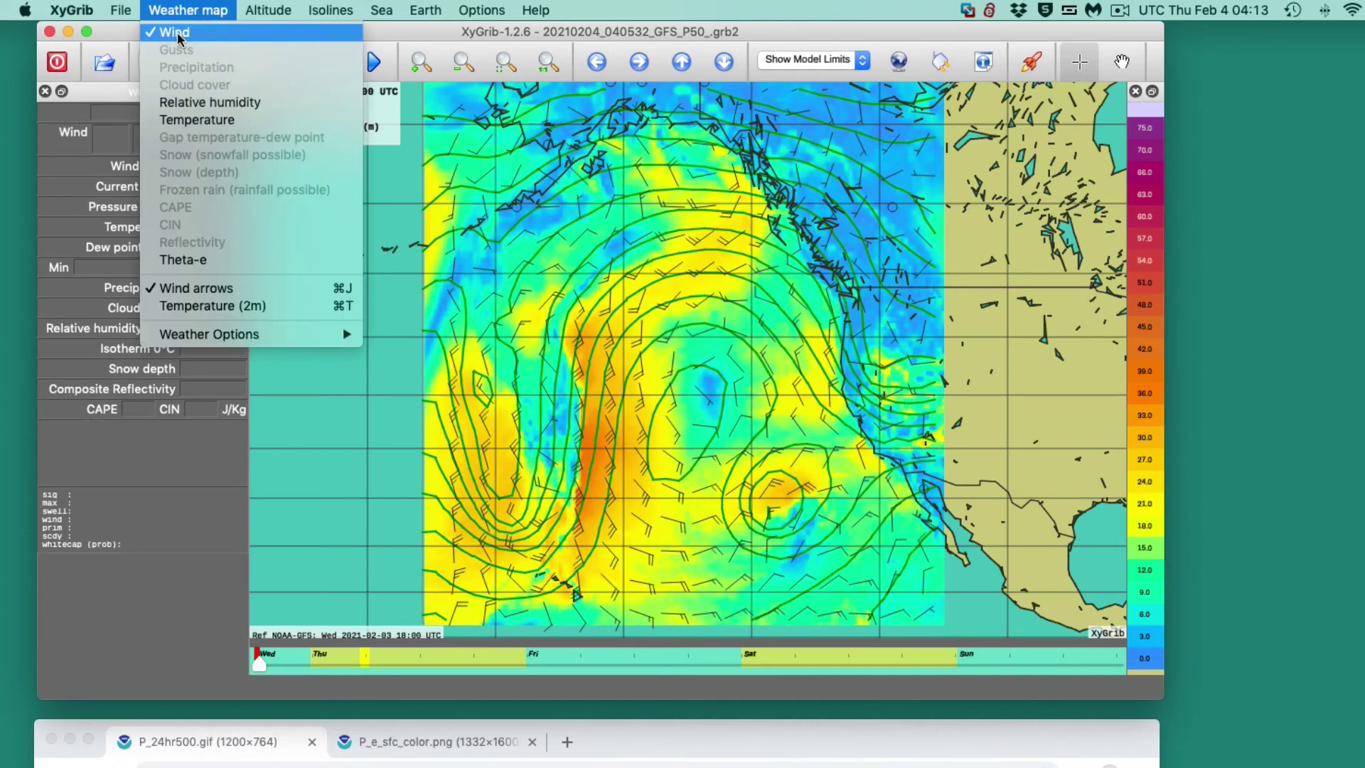
pyautogui.moveTo(268, 10)
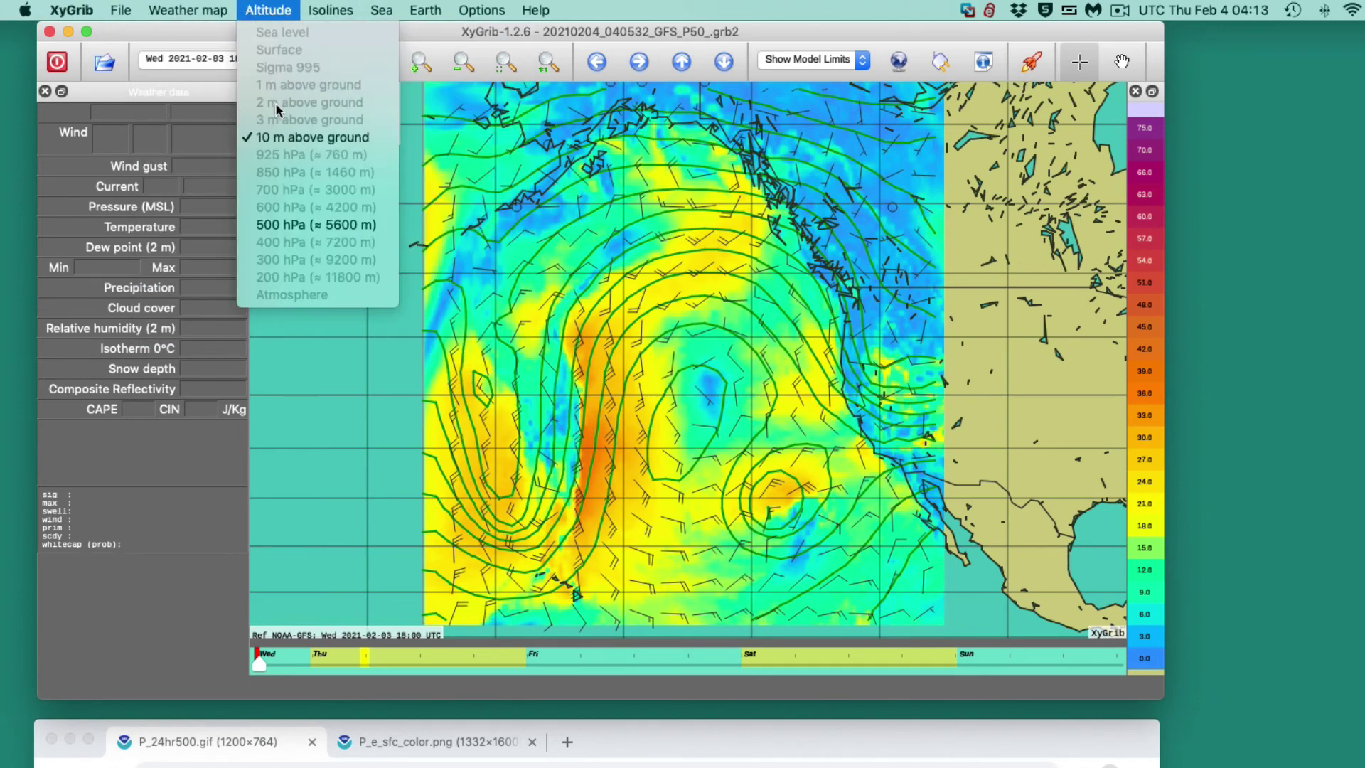
pyautogui.click(288, 139)
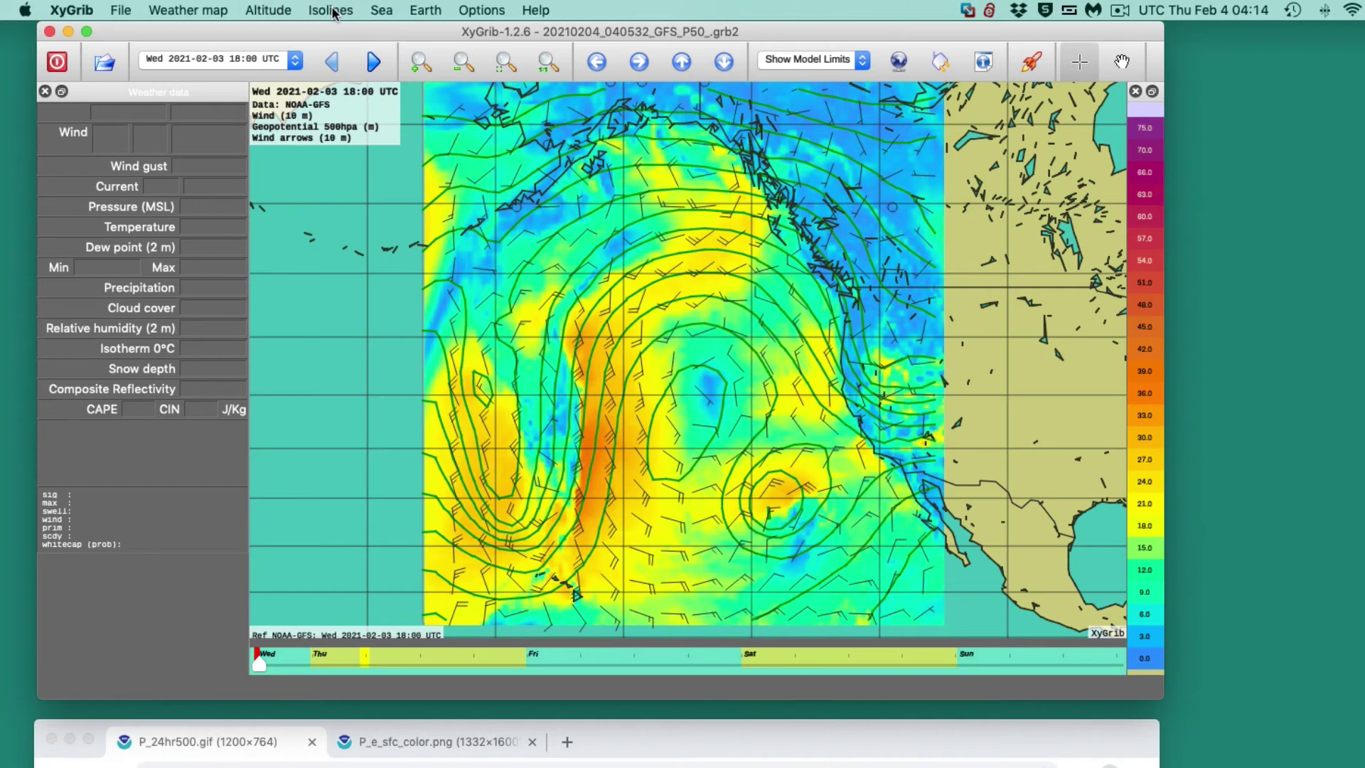
pyautogui.click(331, 10)
pyautogui.click(339, 33)
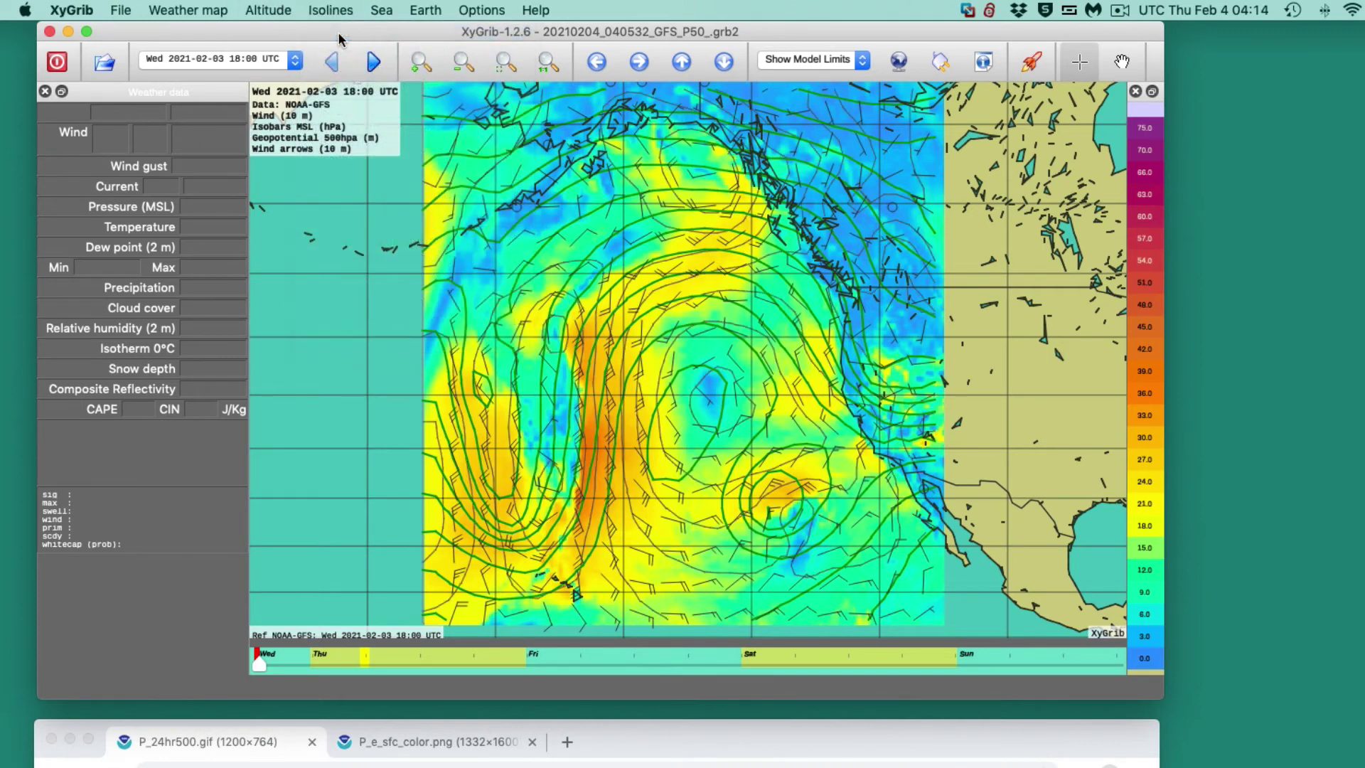
# - Turn off the 500 hPa geopotential contours so only the surface isobars overlay the wind
pyautogui.click(333, 11)
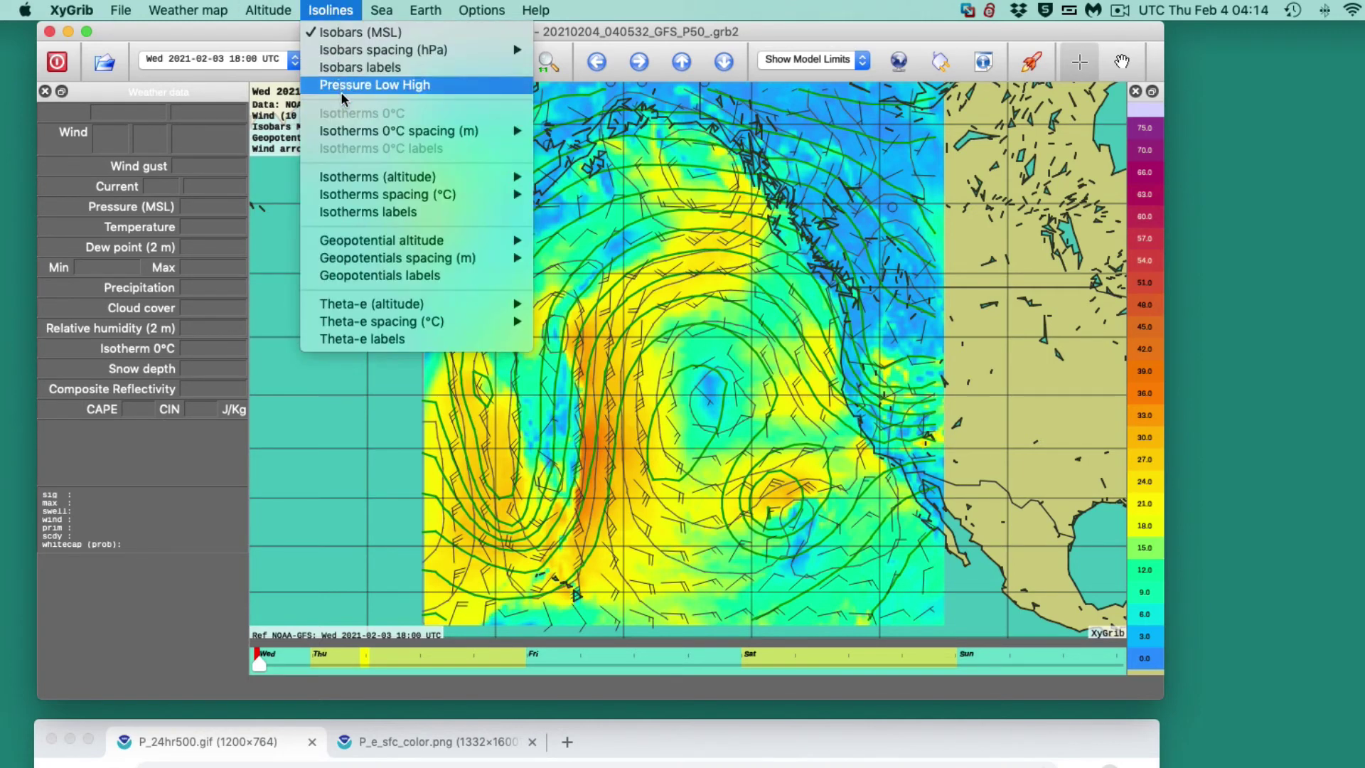
pyautogui.moveTo(498, 258)
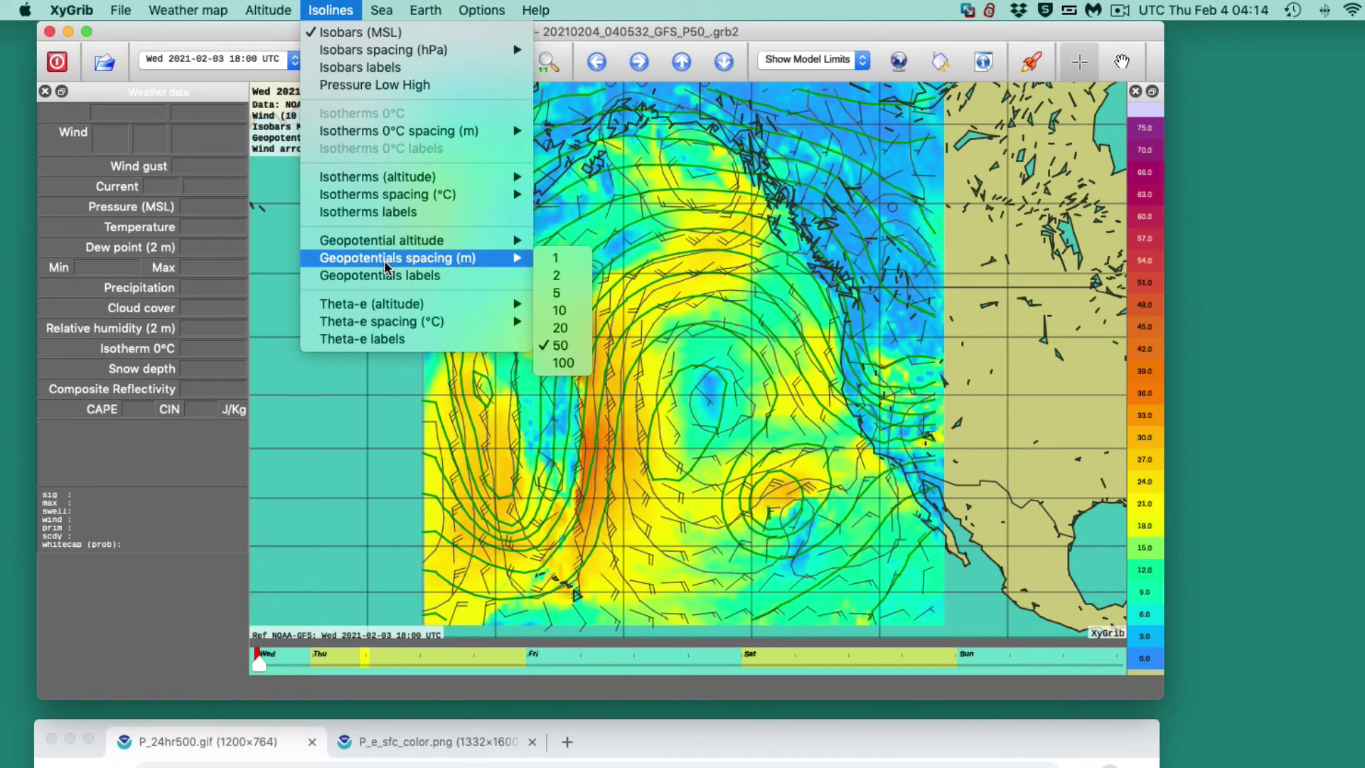
pyautogui.click(556, 347)
pyautogui.click(343, 10)
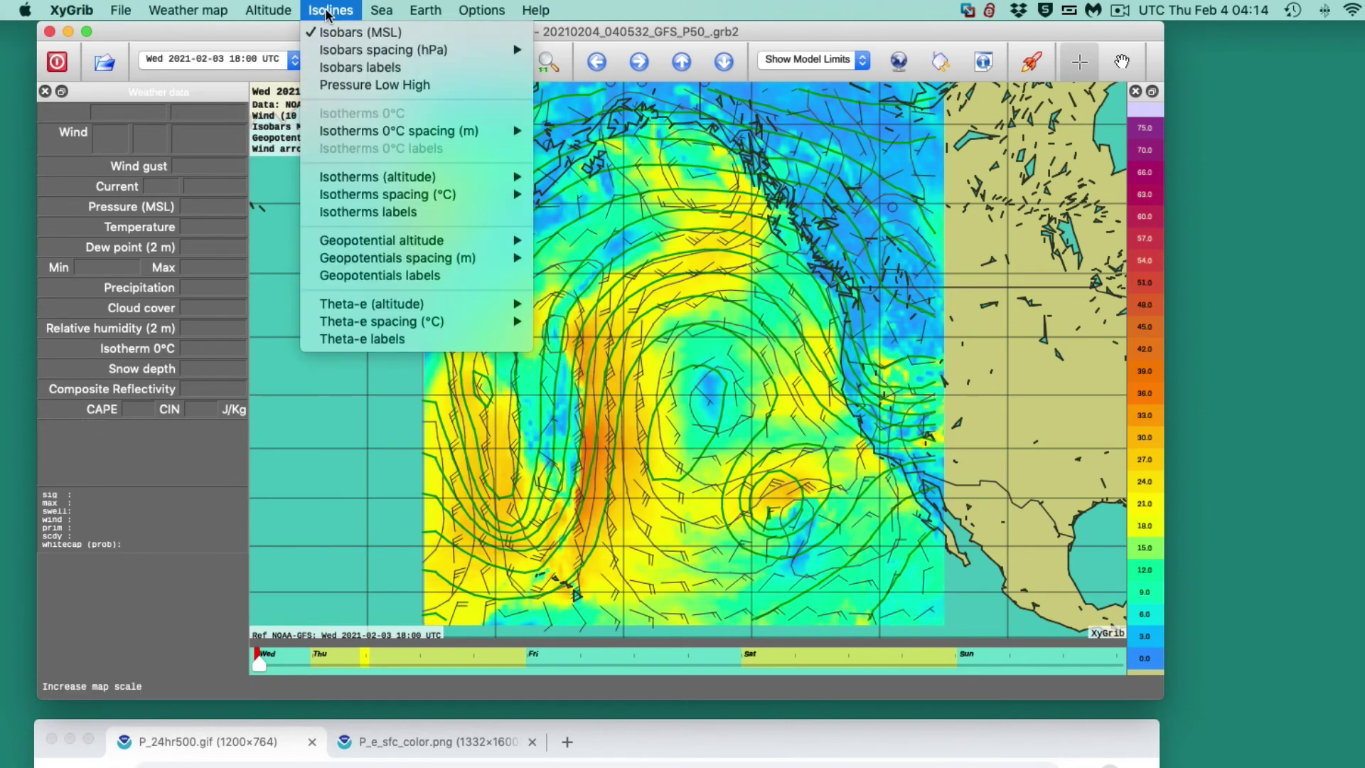
pyautogui.moveTo(407, 244)
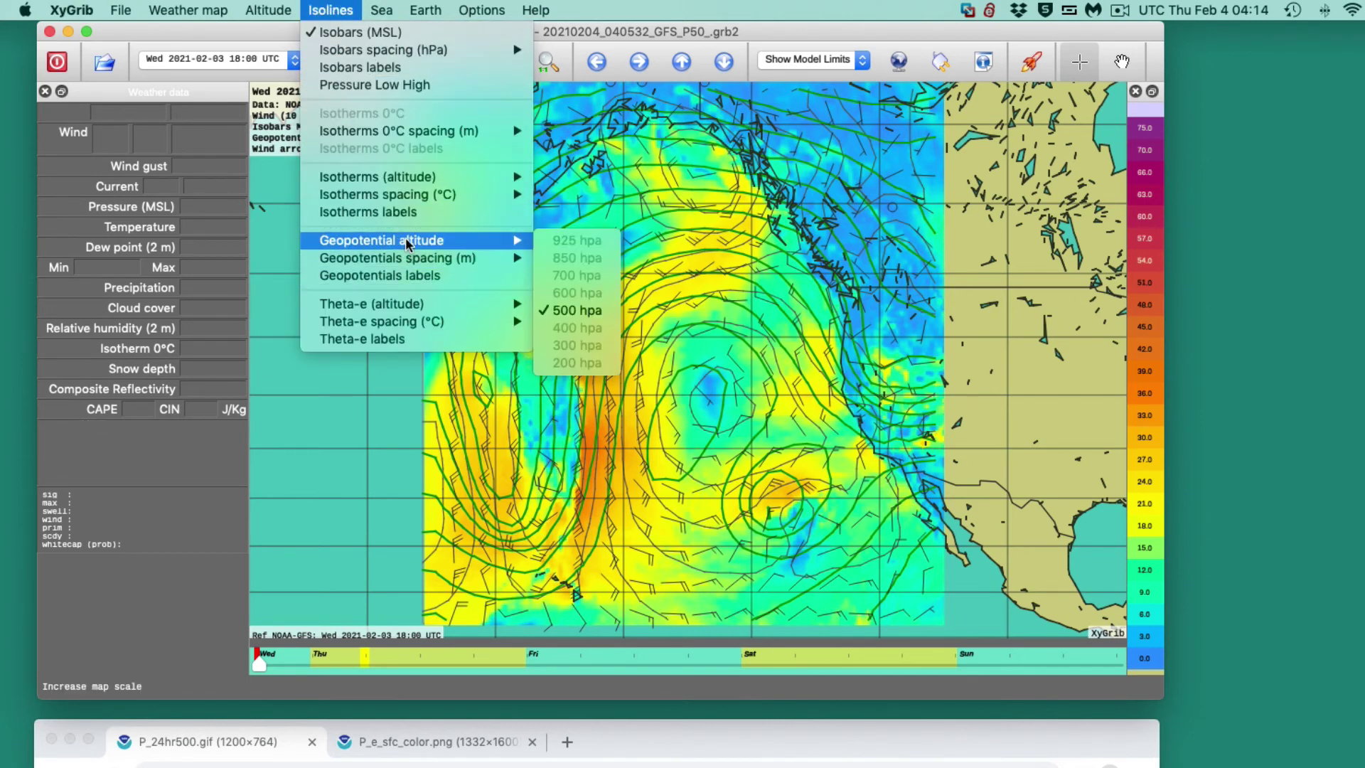
pyautogui.click(552, 309)
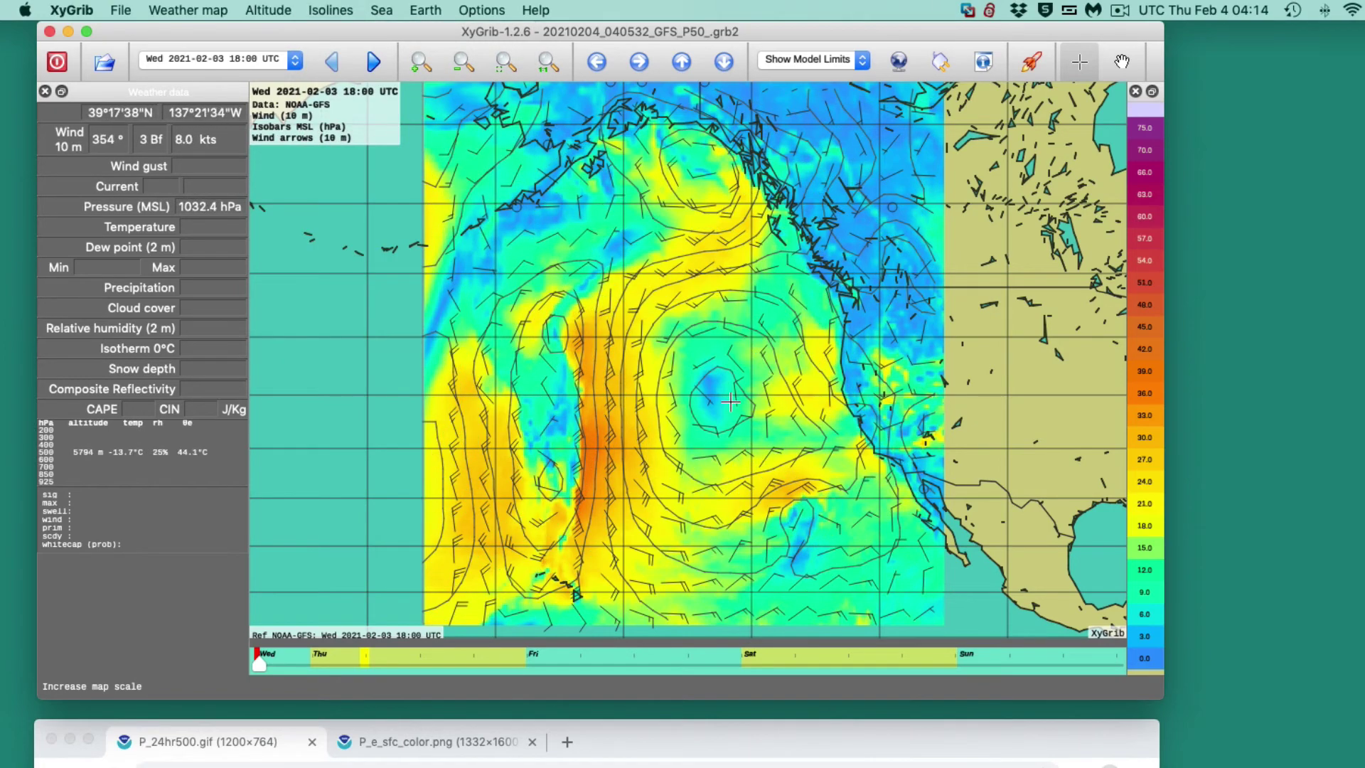
# - Increase the isobar line width in the graphical parameters and apply the change
pyautogui.scroll(1, 730, 402)
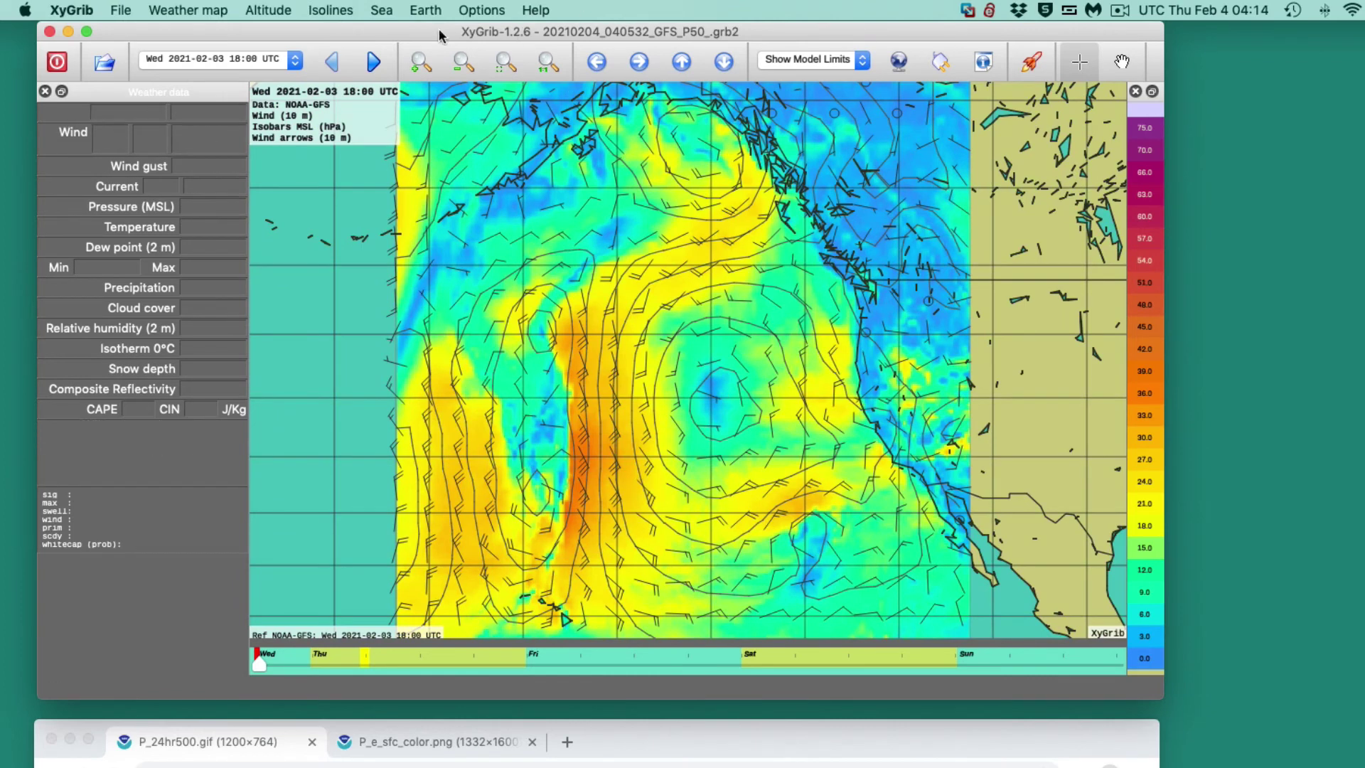
pyautogui.click(480, 11)
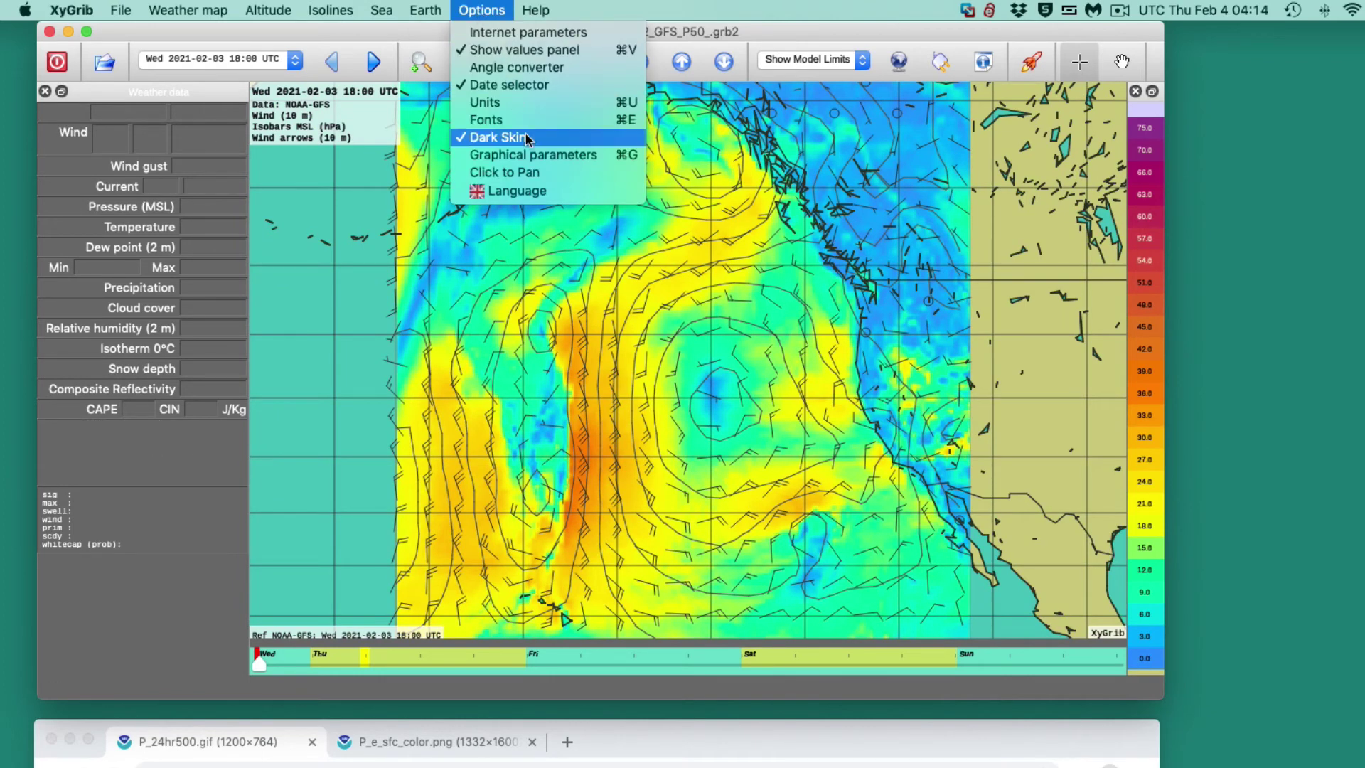
pyautogui.click(529, 155)
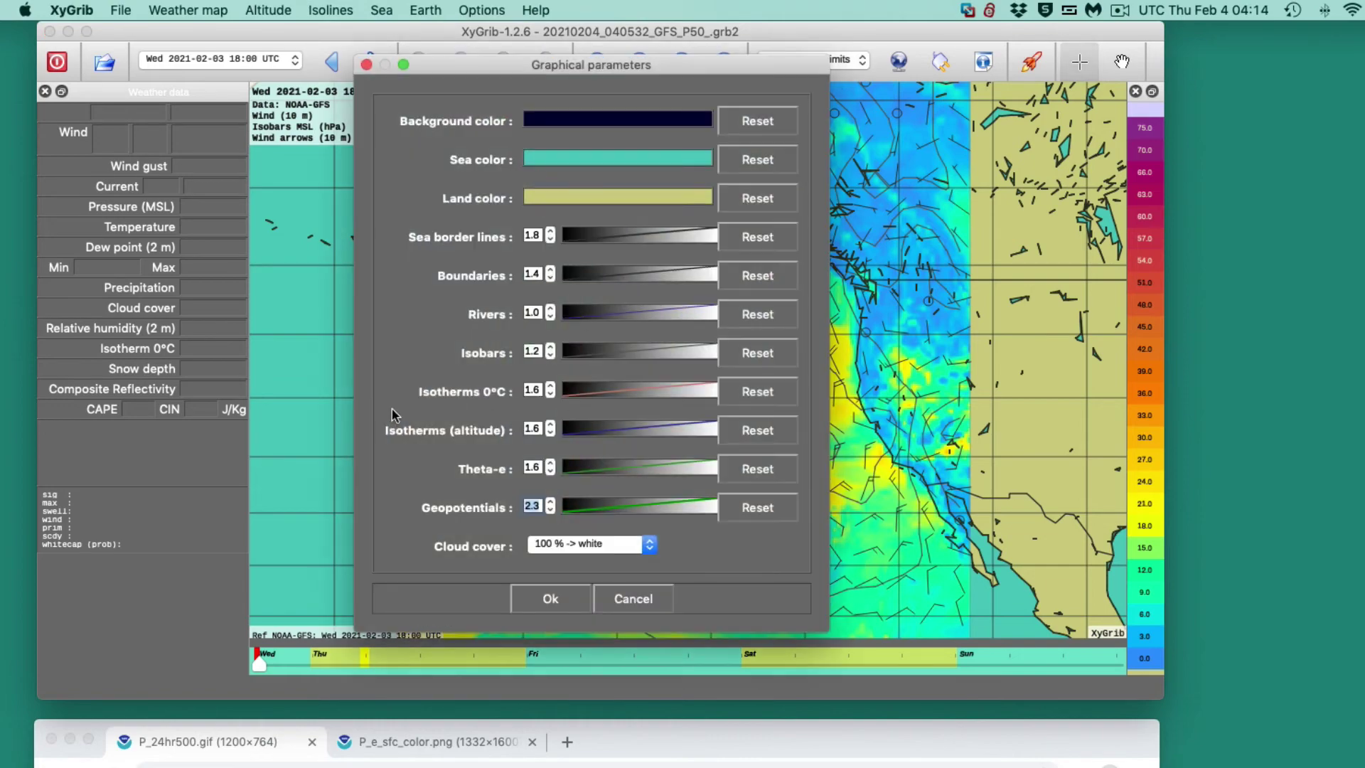
pyautogui.click(550, 348)
pyautogui.click(550, 348)
pyautogui.click(530, 605)
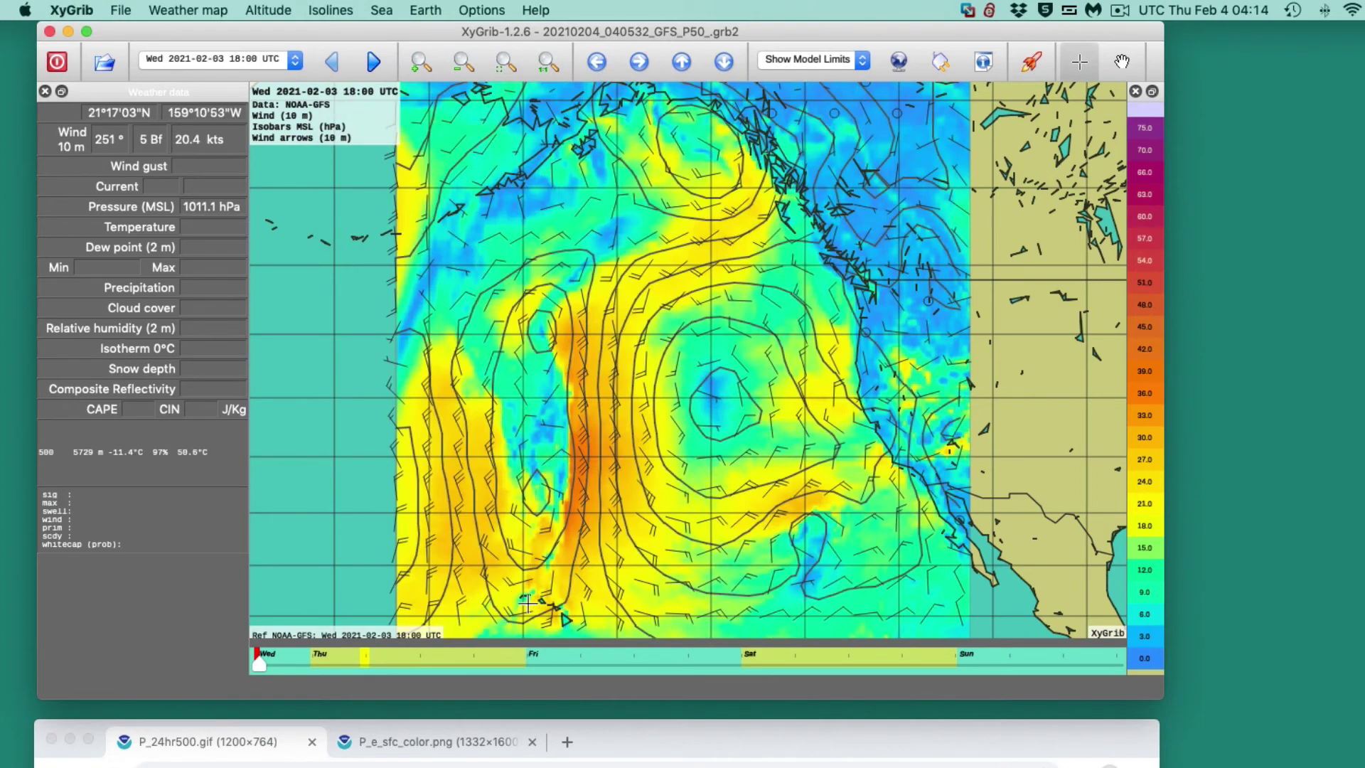
pyautogui.click(372, 62)
pyautogui.click(373, 62)
pyautogui.click(373, 62)
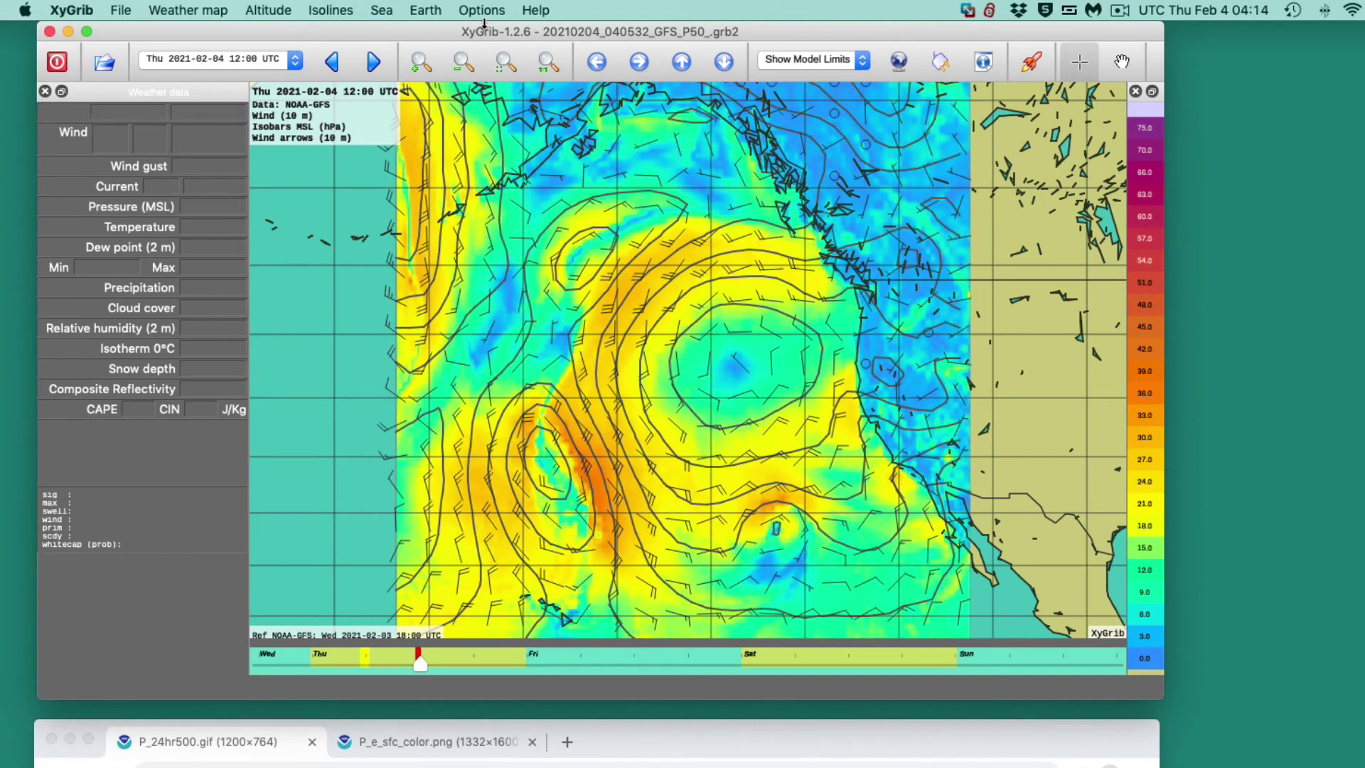
# - Enable the great circle distance display and measure the route from San Francisco to Hawaii
pyautogui.click(428, 10)
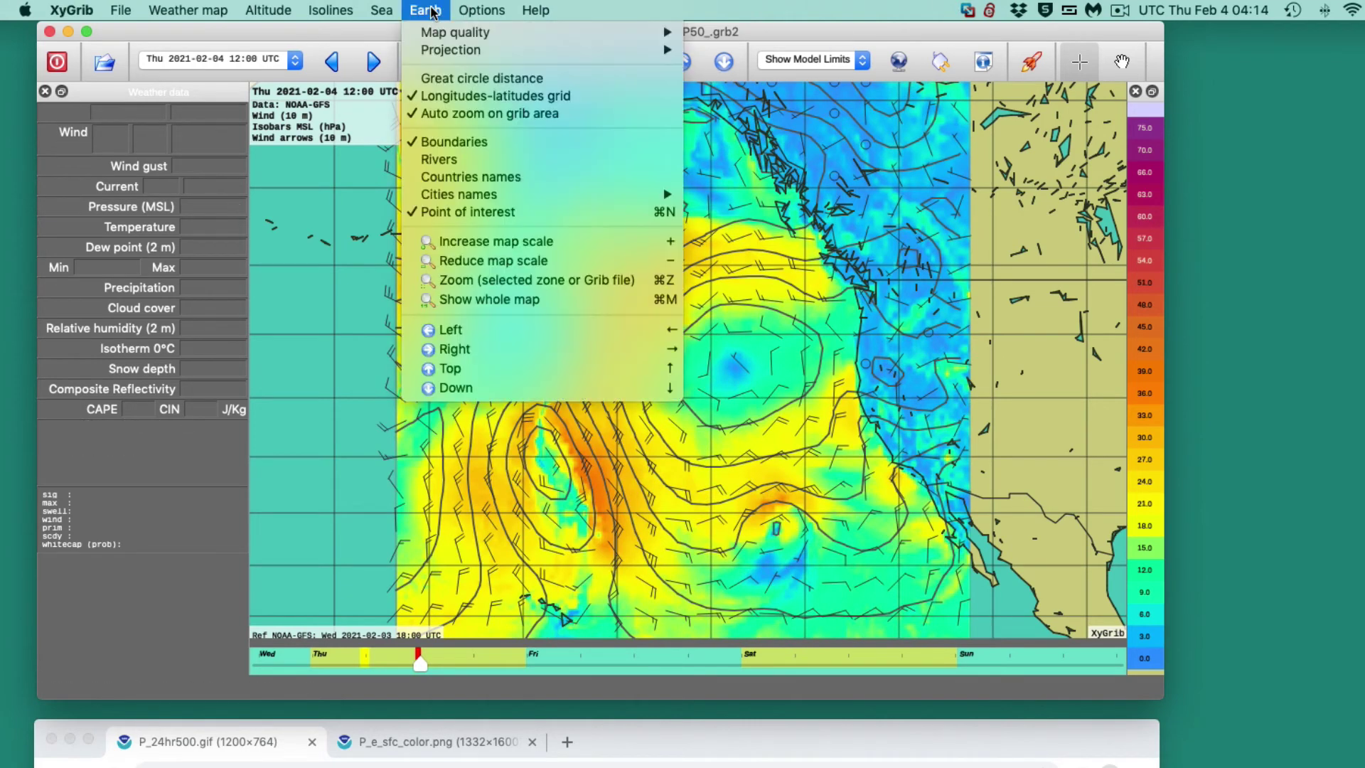
pyautogui.click(475, 84)
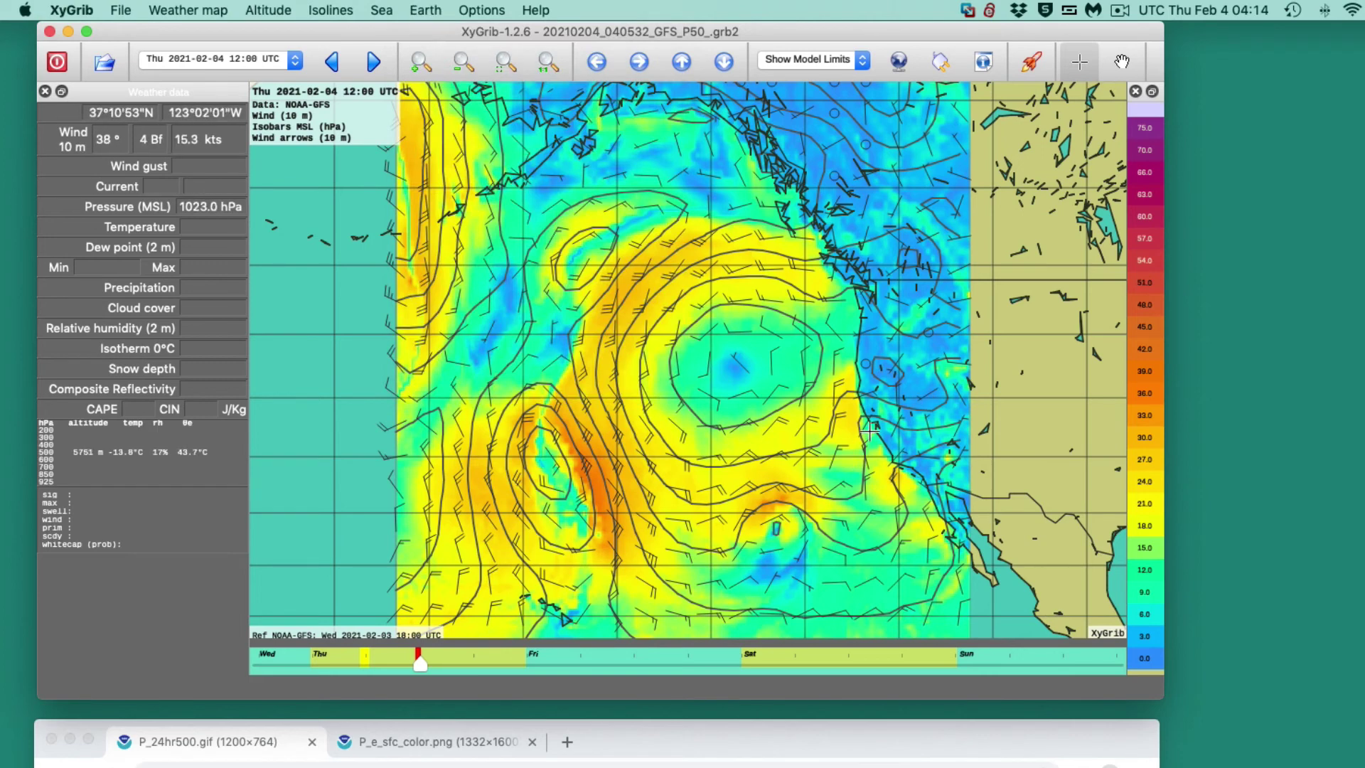
pyautogui.moveTo(875, 423)
pyautogui.mouseDown()
pyautogui.moveTo(736, 480)
pyautogui.moveTo(553, 610)
pyautogui.mouseUp()
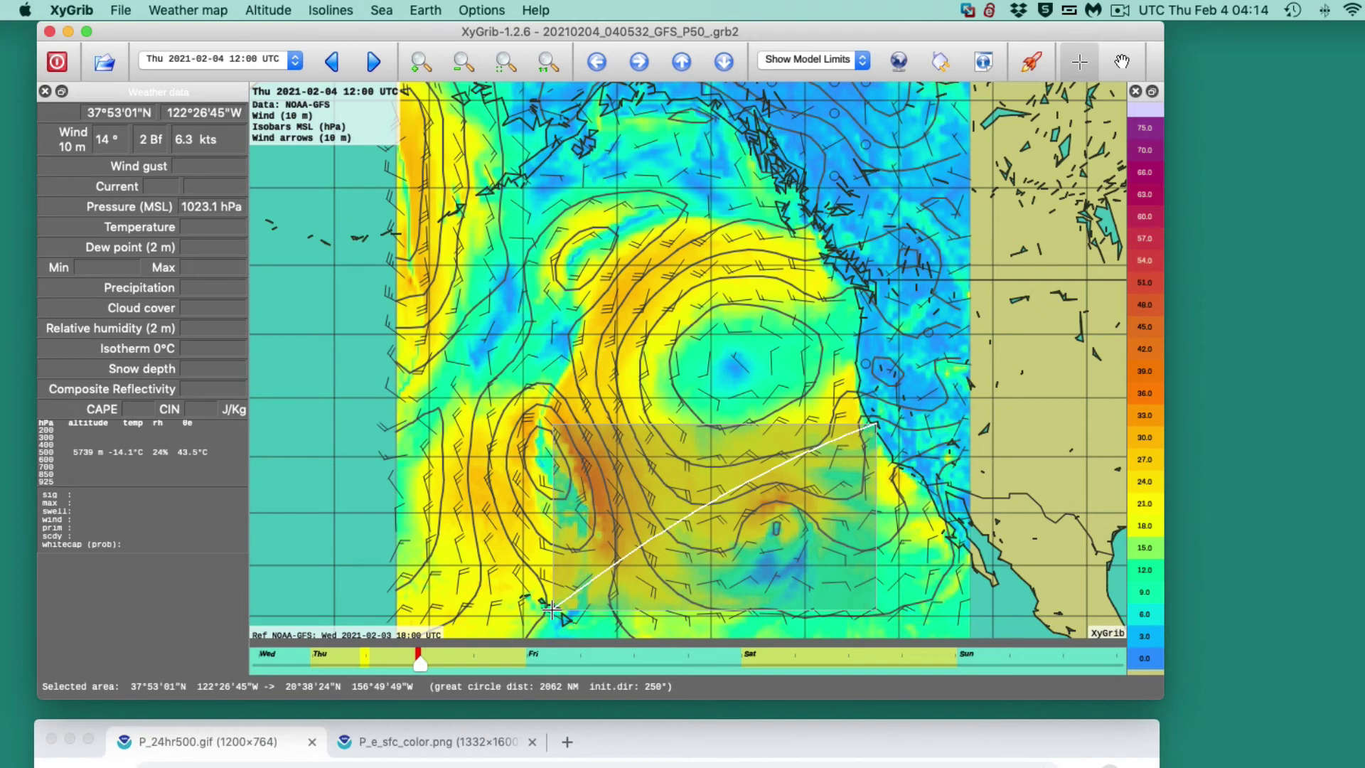
# - Open the Meteotable for a point midway along the great circle route and enlarge its window to read the wind and pressure forecast
pyautogui.rightClick(728, 483)
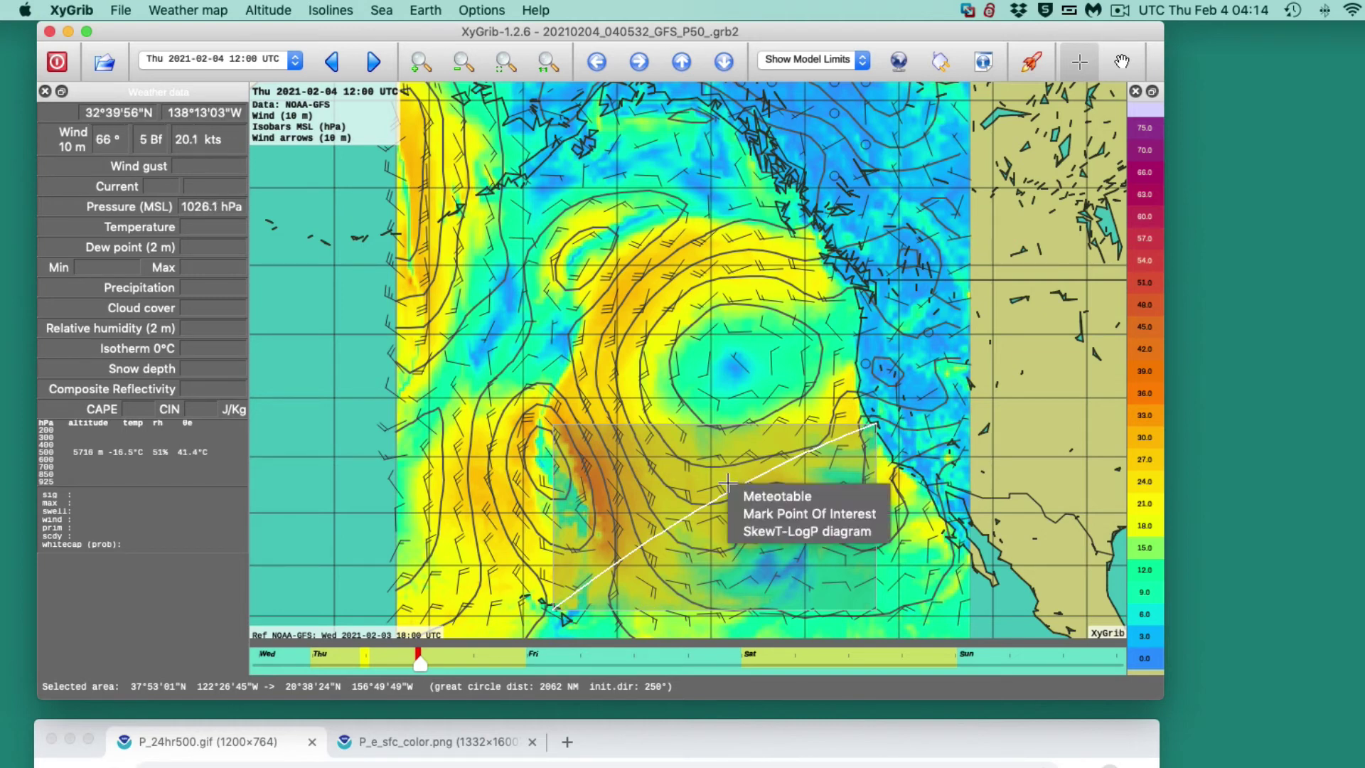
pyautogui.click(766, 502)
pyautogui.moveTo(794, 247); pyautogui.dragTo(247, 33)
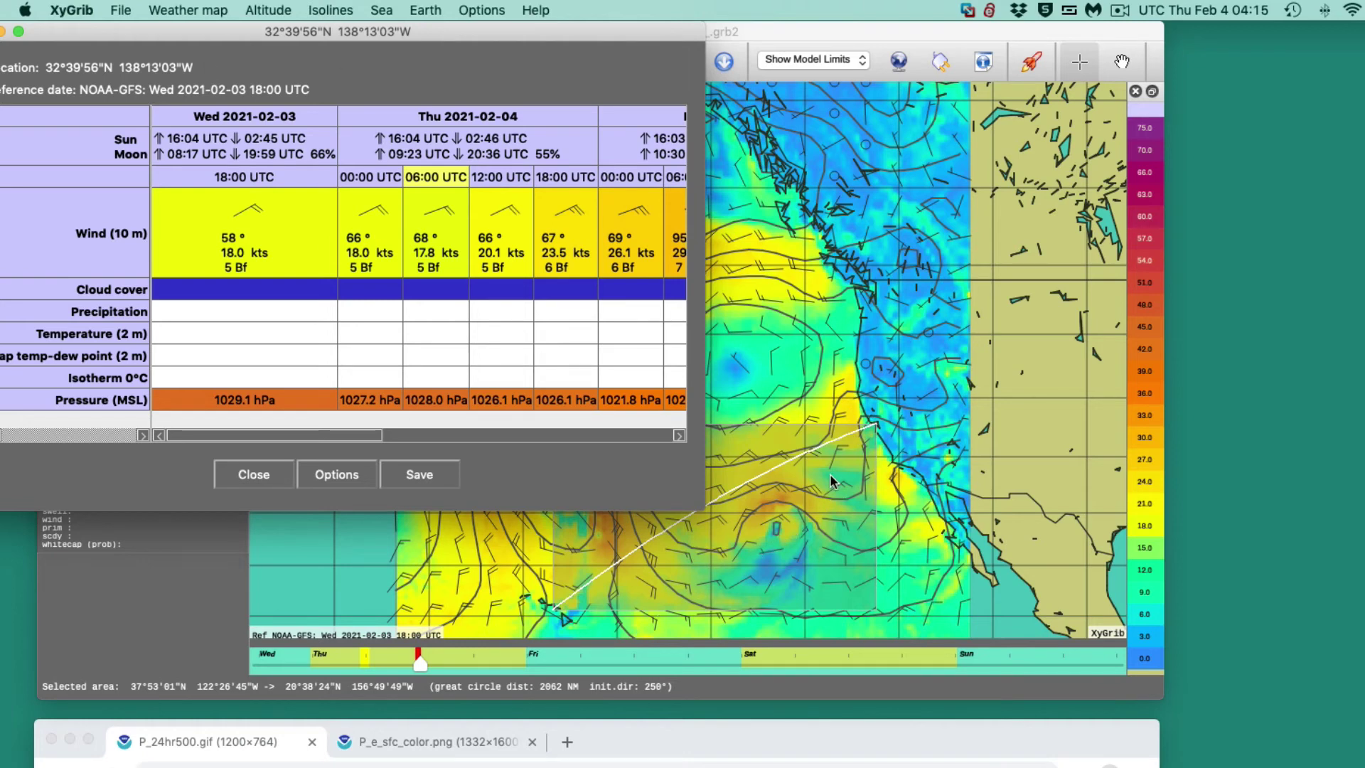
pyautogui.click(18, 32)
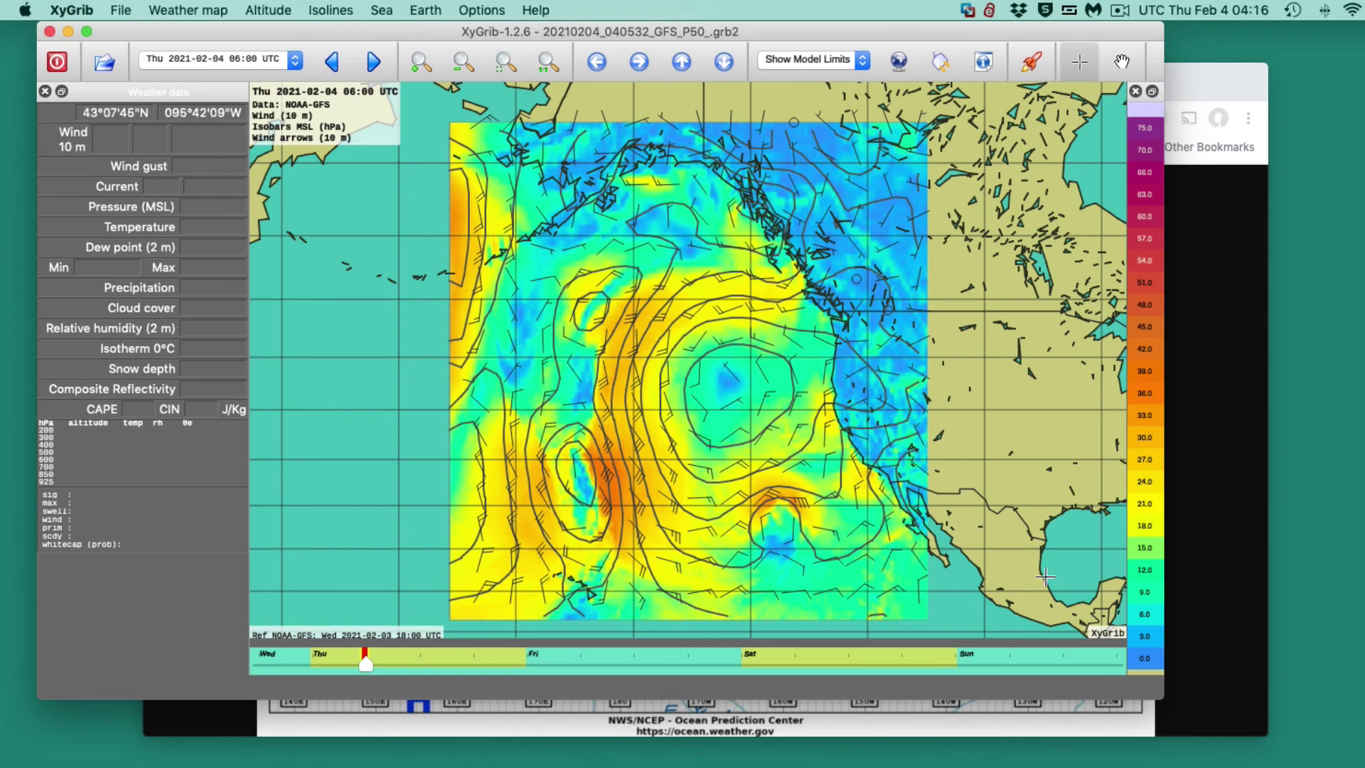
# - Enlarge and reposition the XyGrib map window, and review the Meteotable for a point southeast of the central high
pyautogui.moveTo(1161, 693); pyautogui.dragTo(1234, 736)
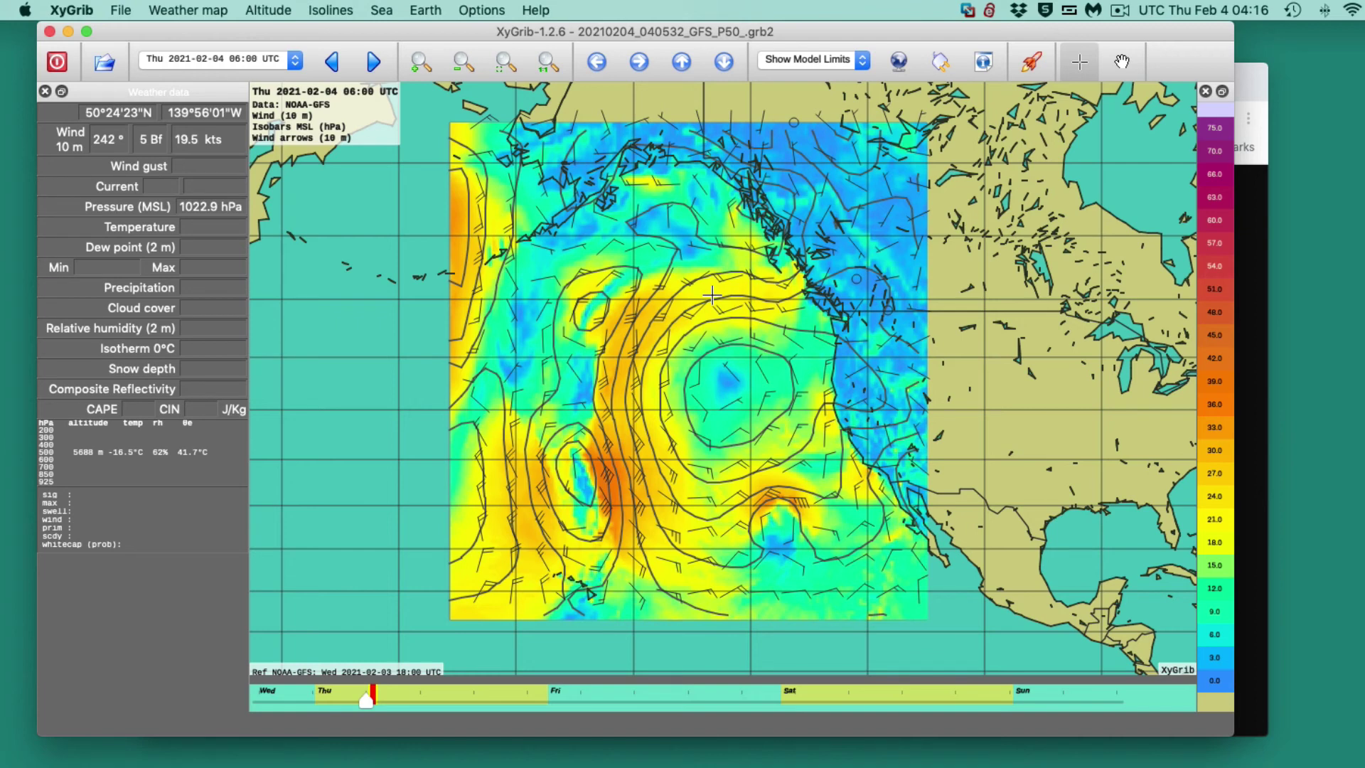
pyautogui.moveTo(816, 33); pyautogui.dragTo(838, 56)
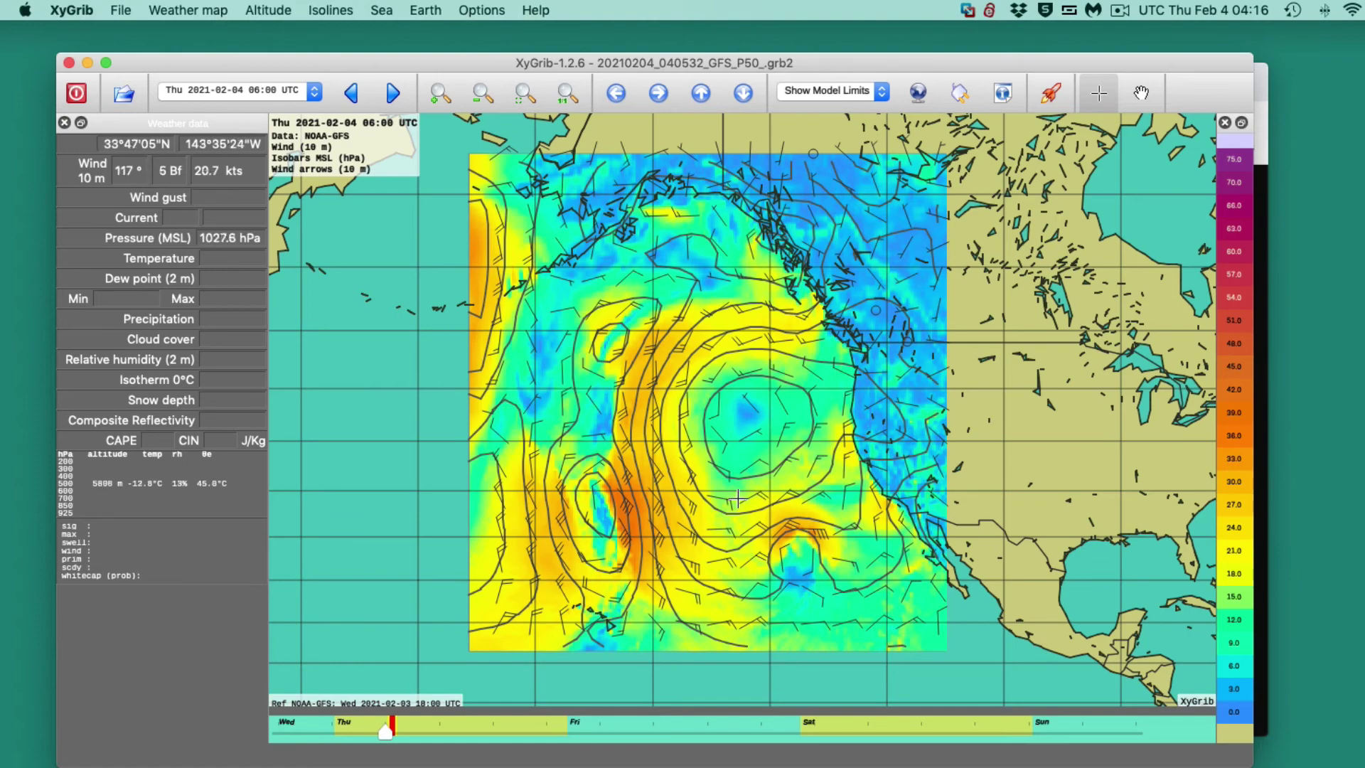
pyautogui.rightClick(783, 476)
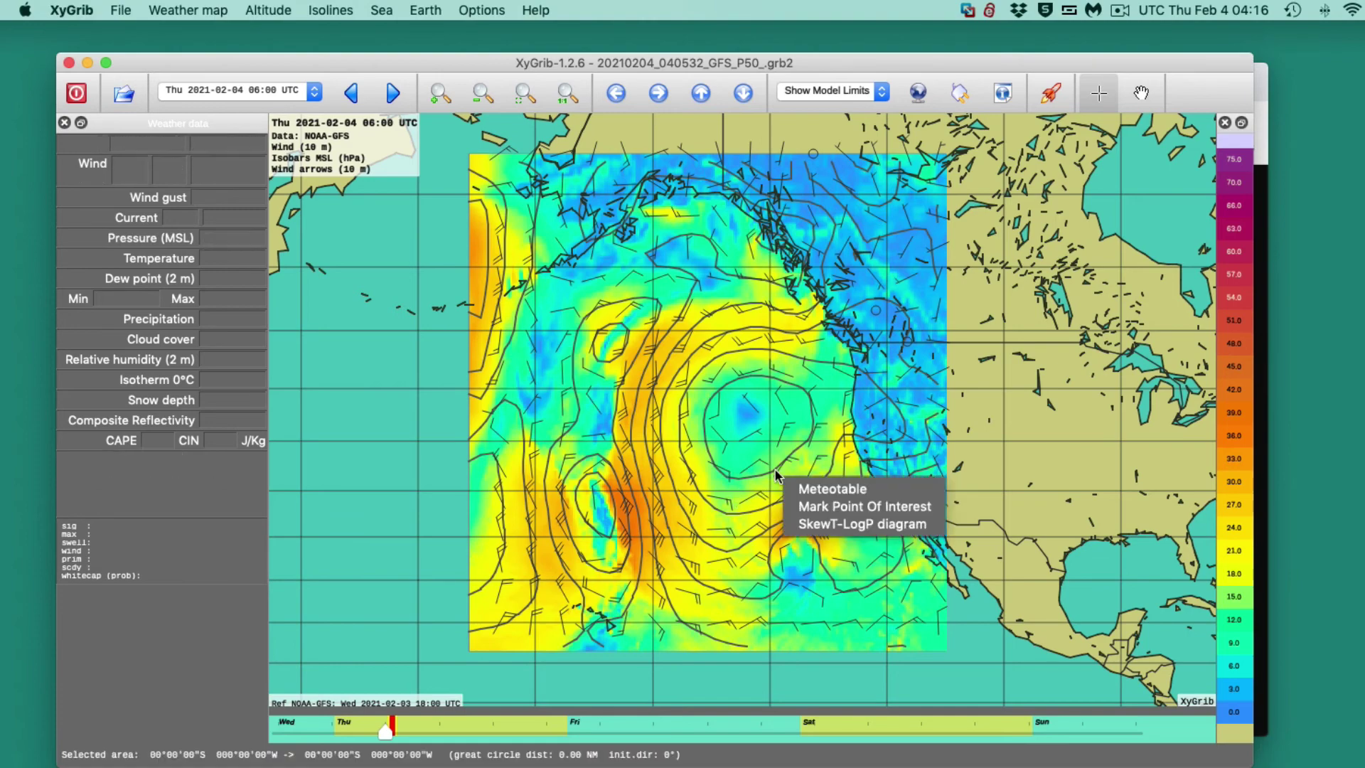
pyautogui.click(833, 486)
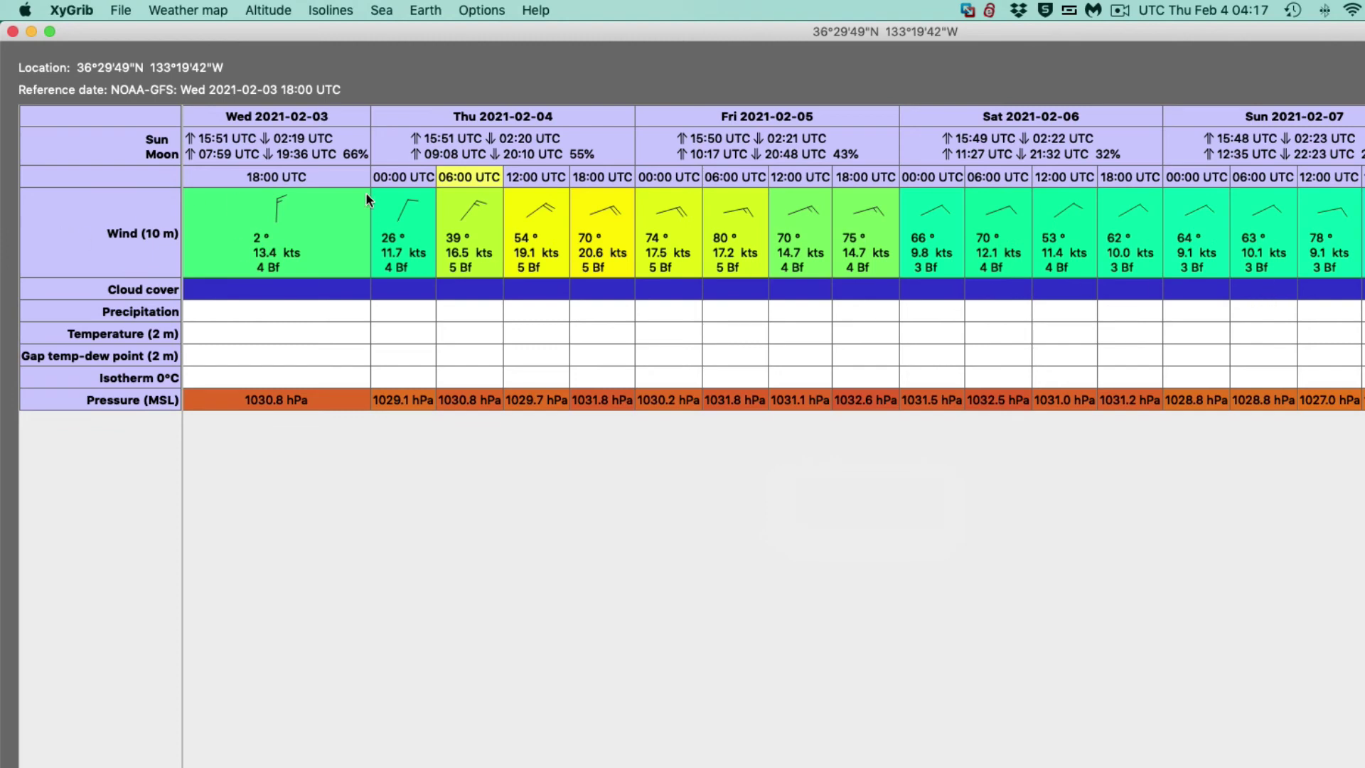
pyautogui.click(12, 32)
# - Review the Meteotable for a point just northwest of the high's center, shrink its window to see the map, and close it
pyautogui.rightClick(713, 406)
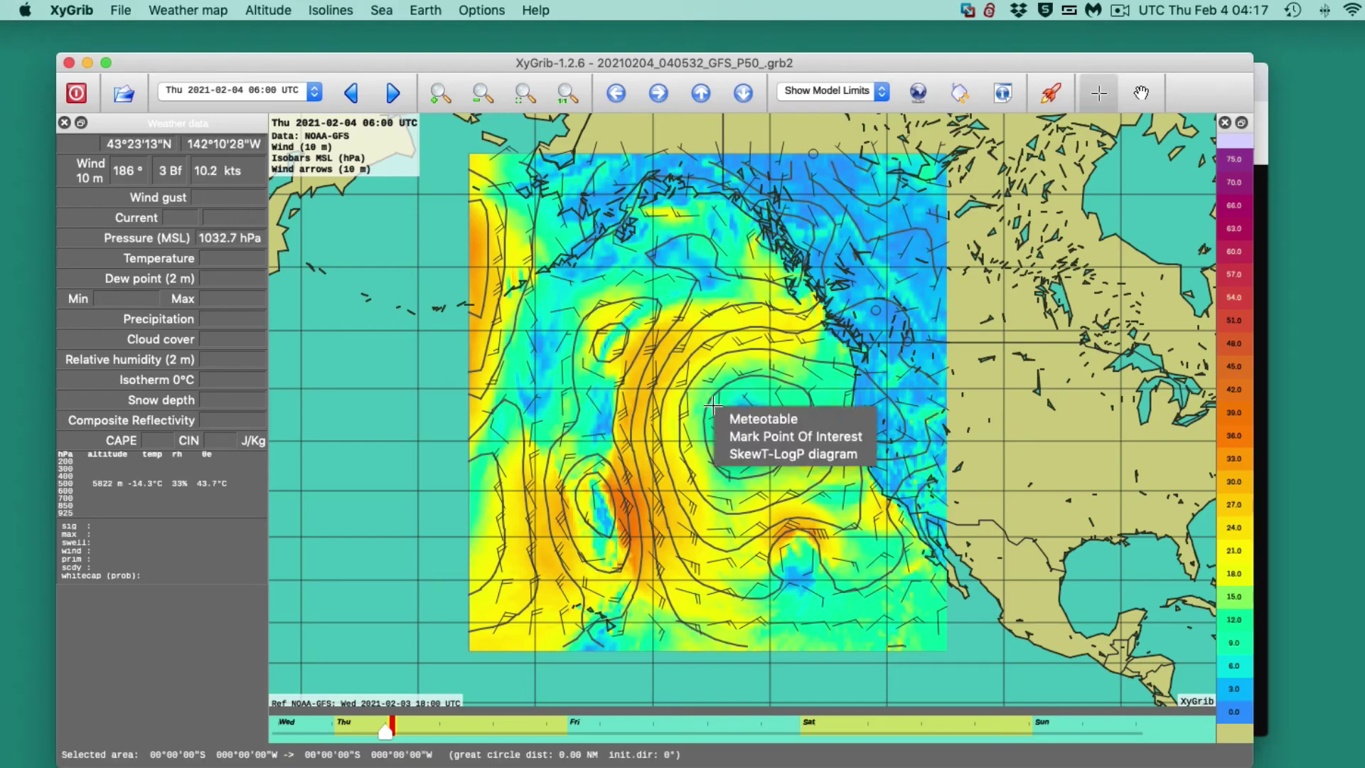
pyautogui.click(731, 422)
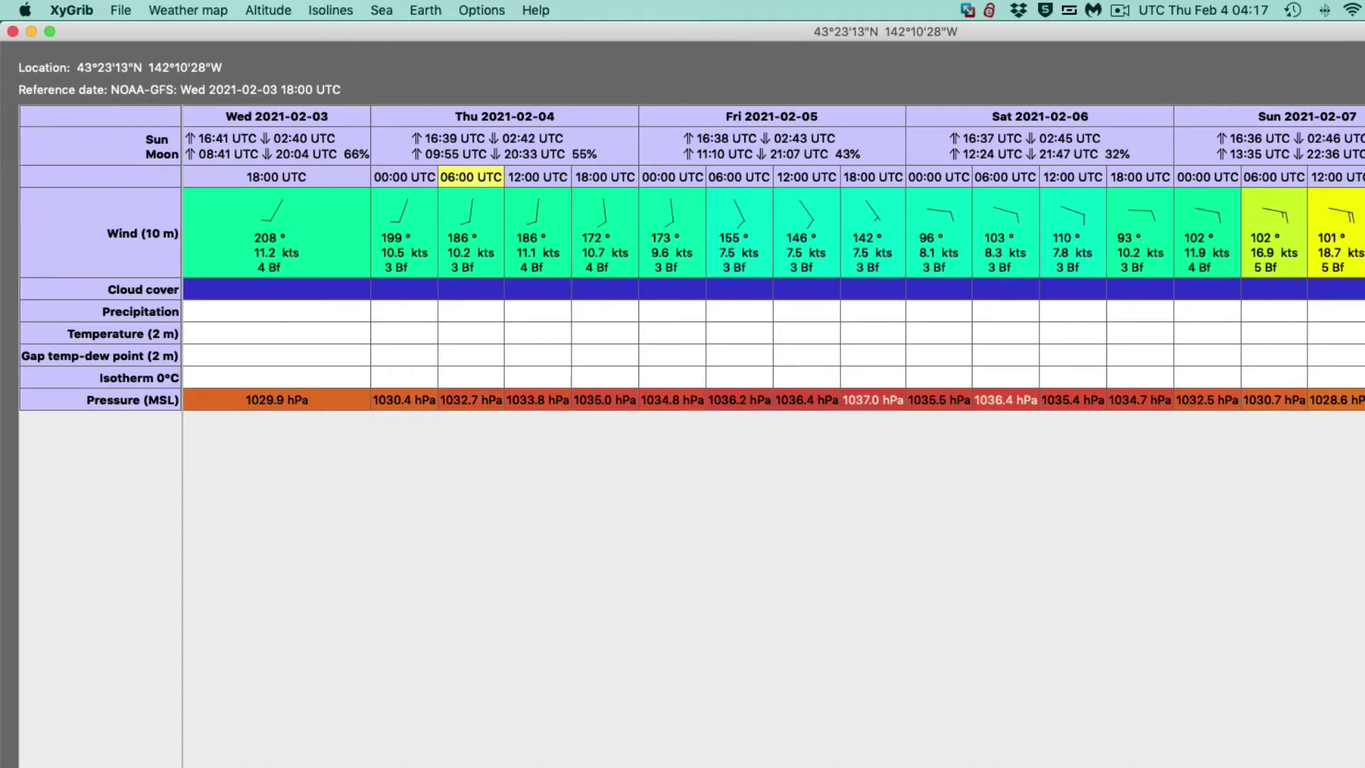
pyautogui.moveTo(165, 31); pyautogui.dragTo(218, 47)
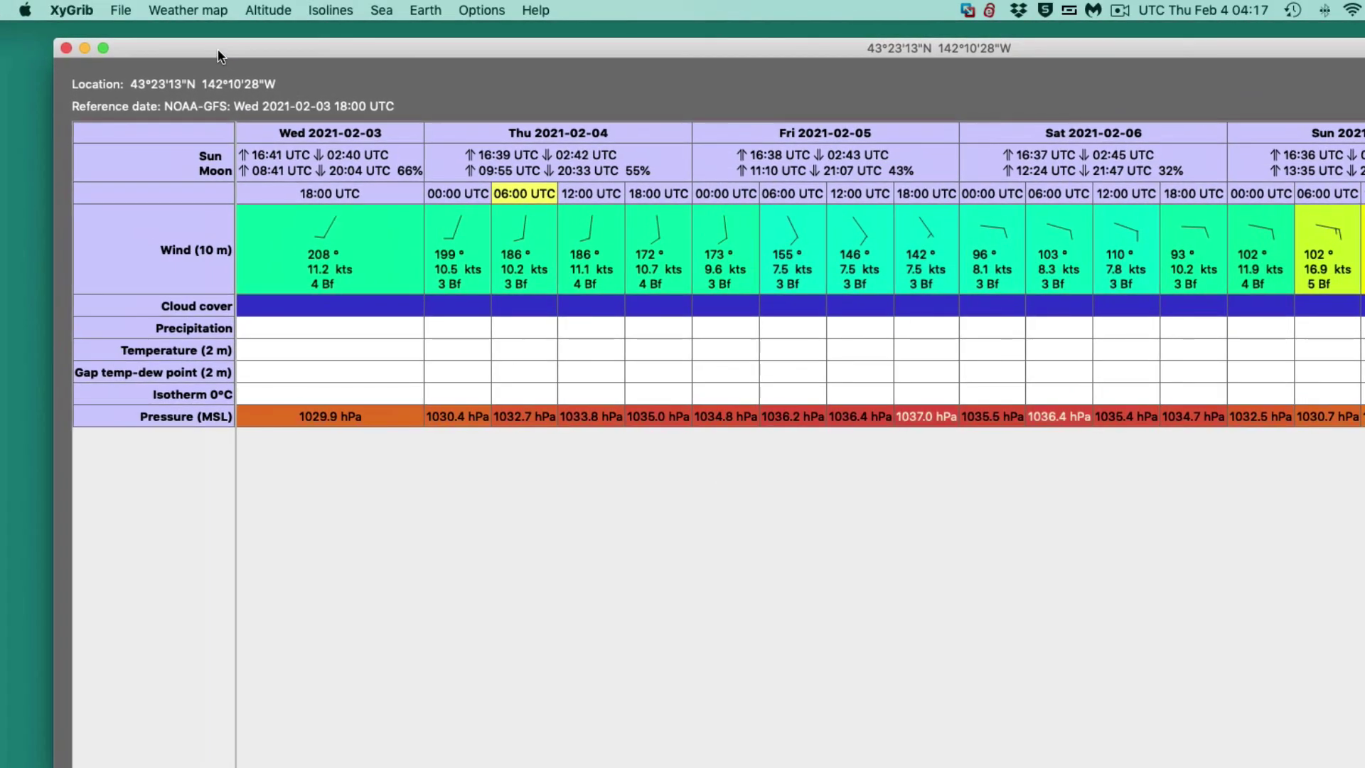
pyautogui.moveTo(56, 39); pyautogui.dragTo(281, 163)
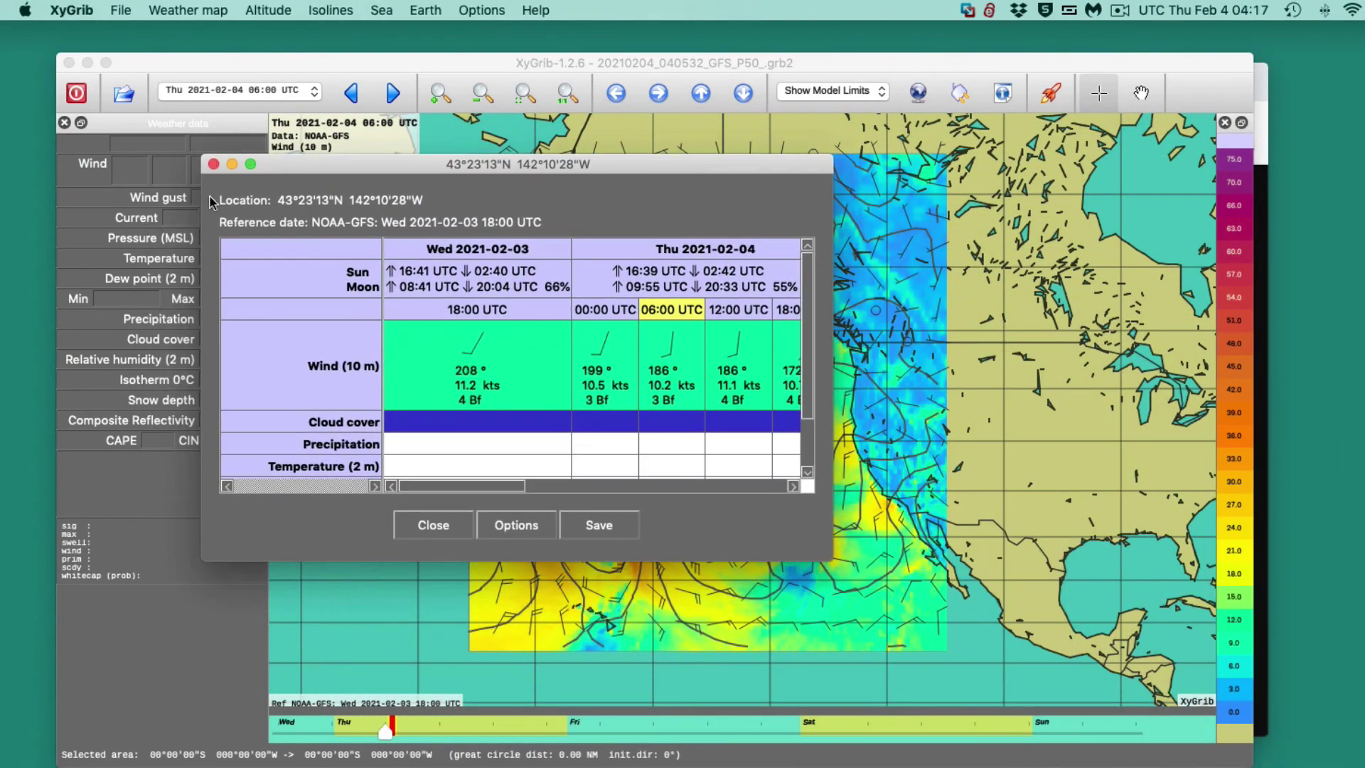
pyautogui.click(435, 526)
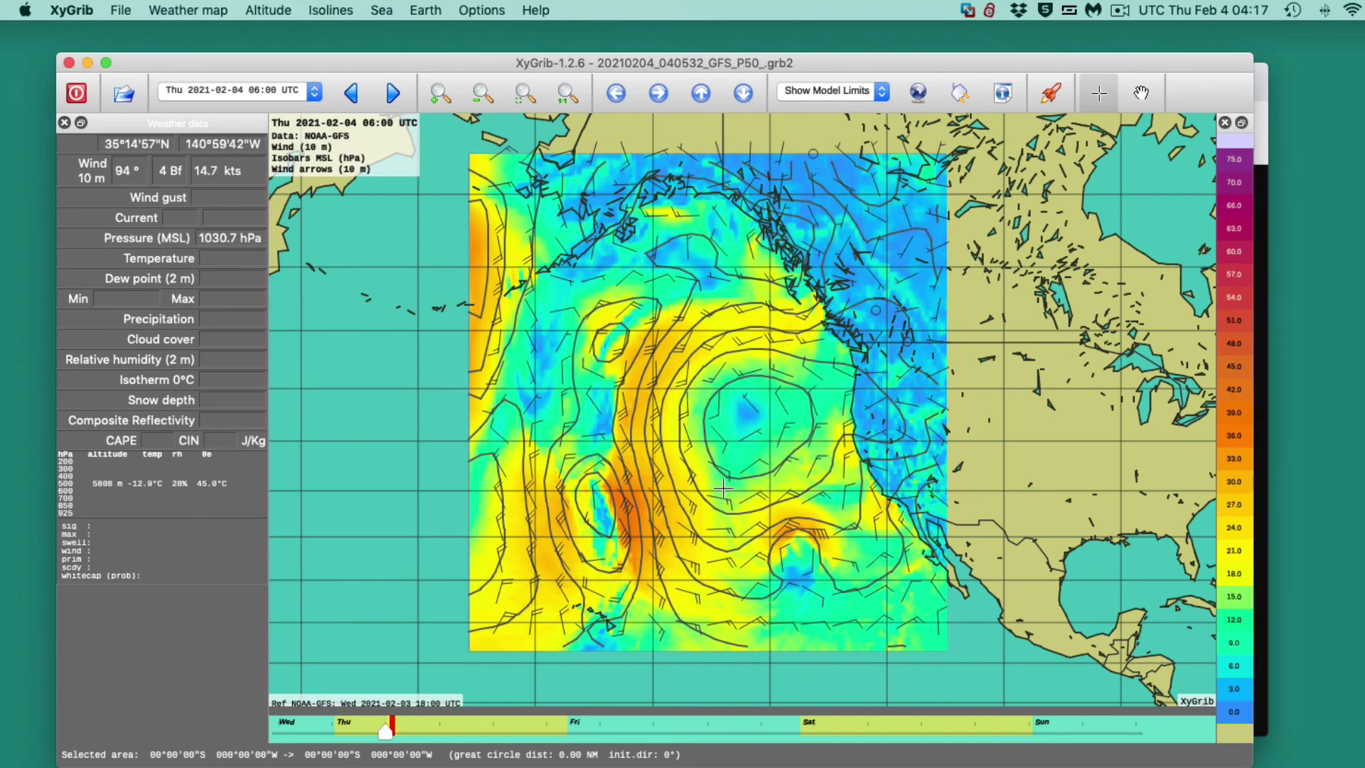
pyautogui.scroll(2, 723, 487)
pyautogui.scroll(-3, 723, 488)
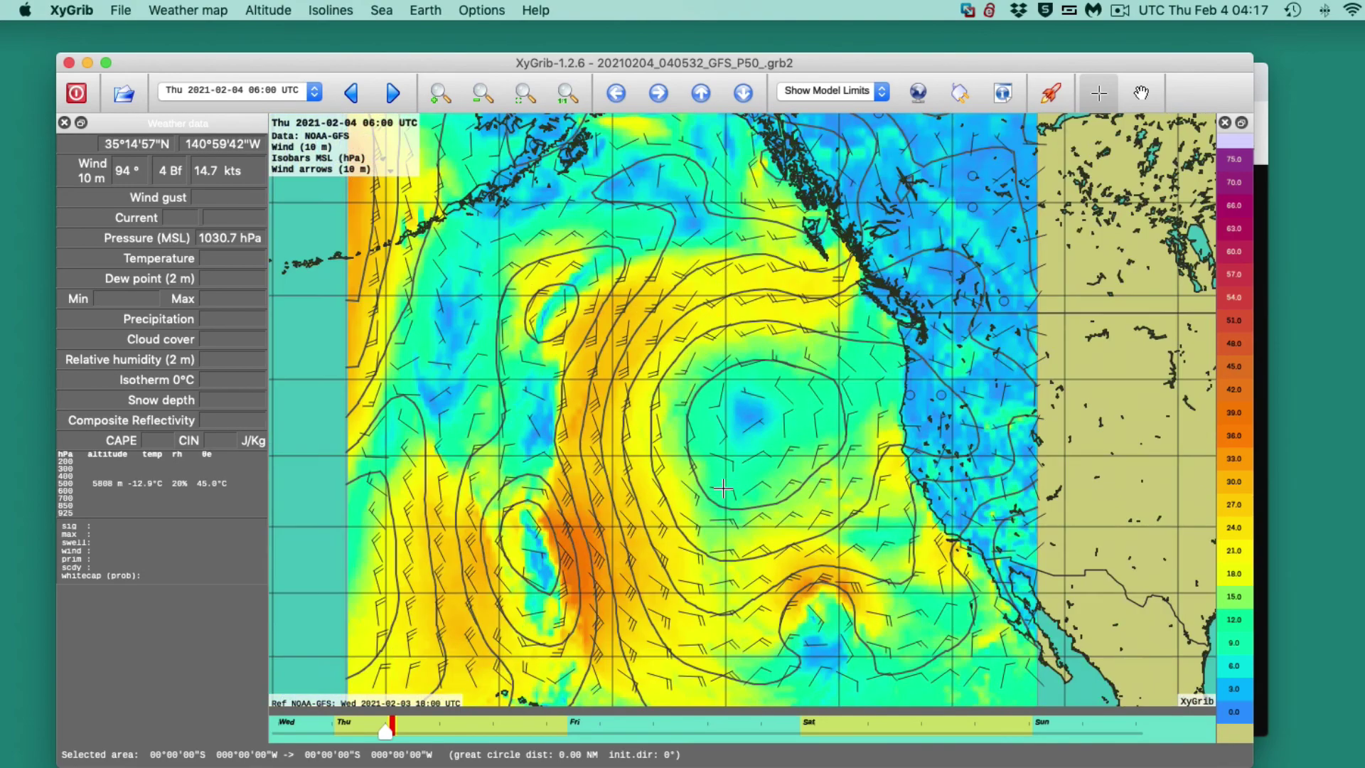
pyautogui.scroll(2, 723, 488)
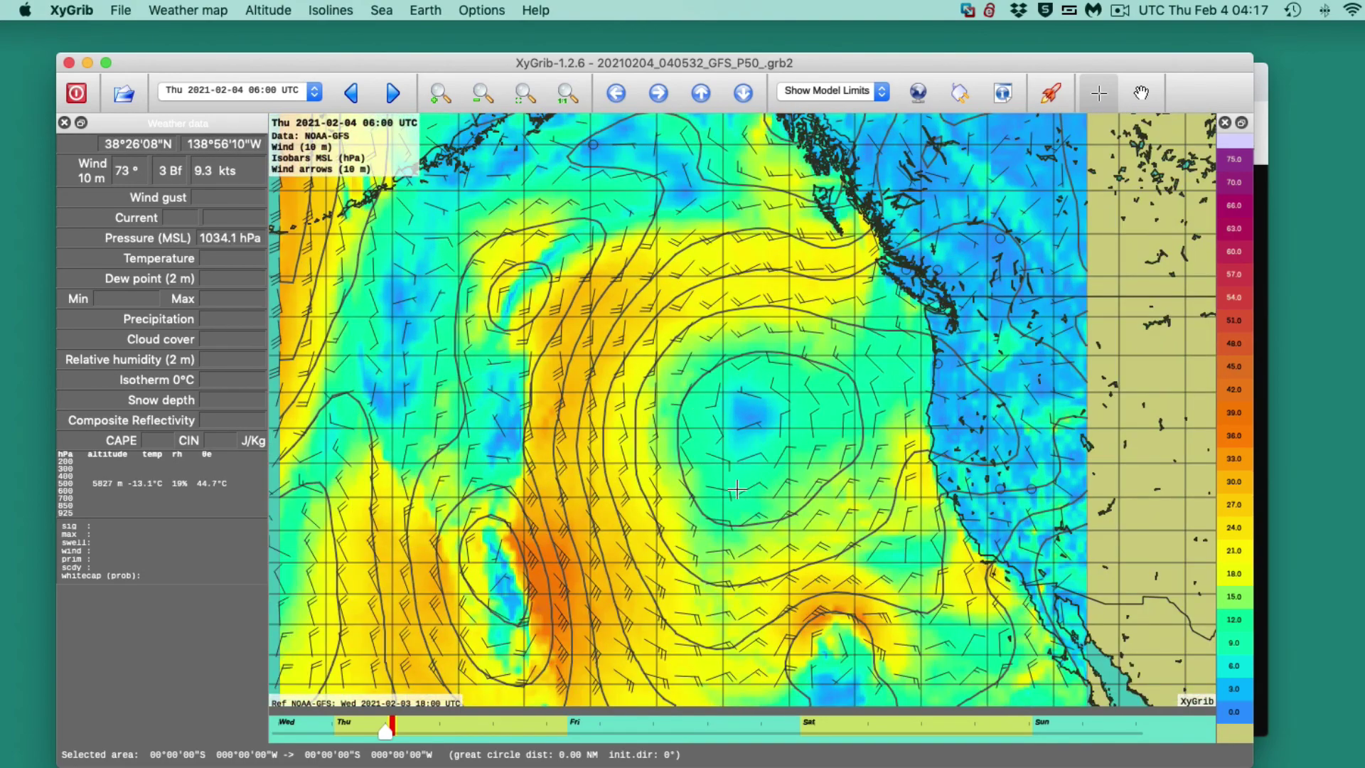
pyautogui.scroll(-1, 737, 489)
pyautogui.scroll(-1, 738, 489)
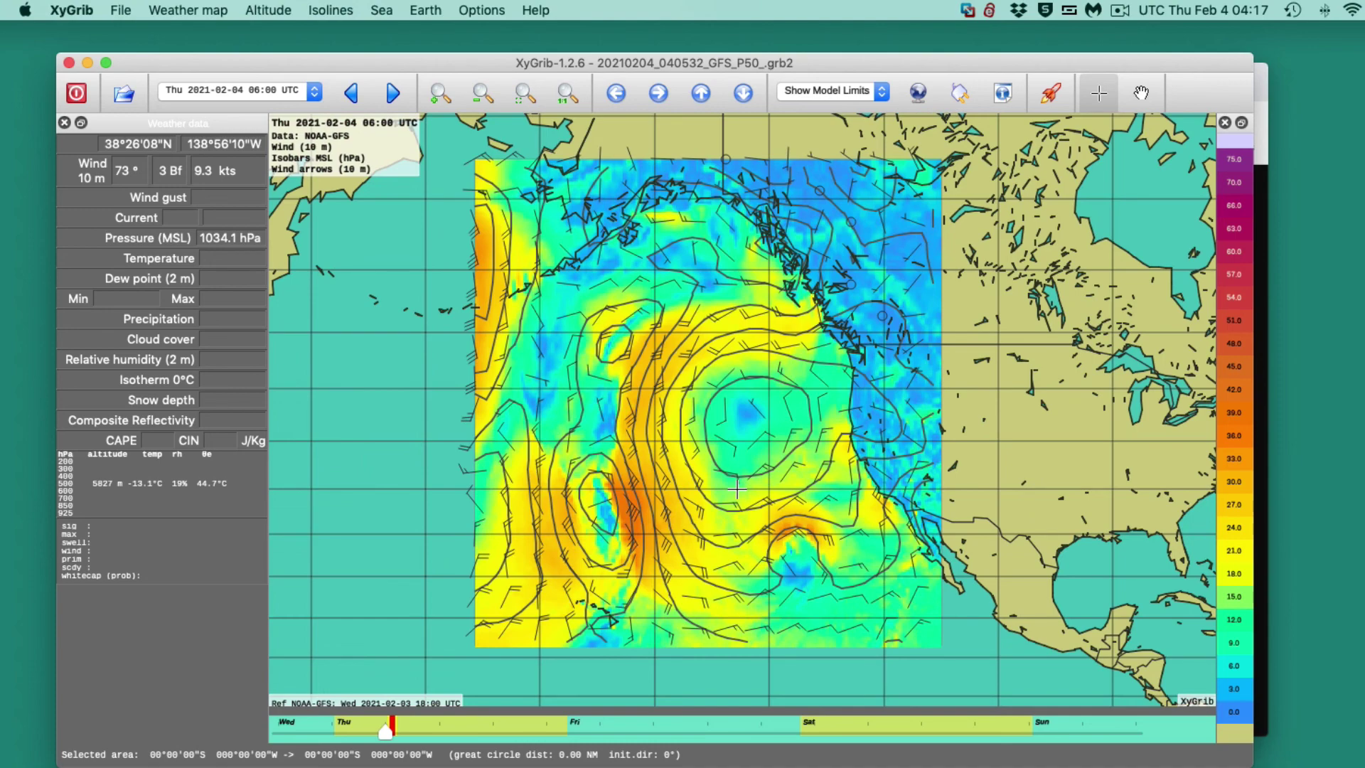
pyautogui.scroll(2, 802, 506)
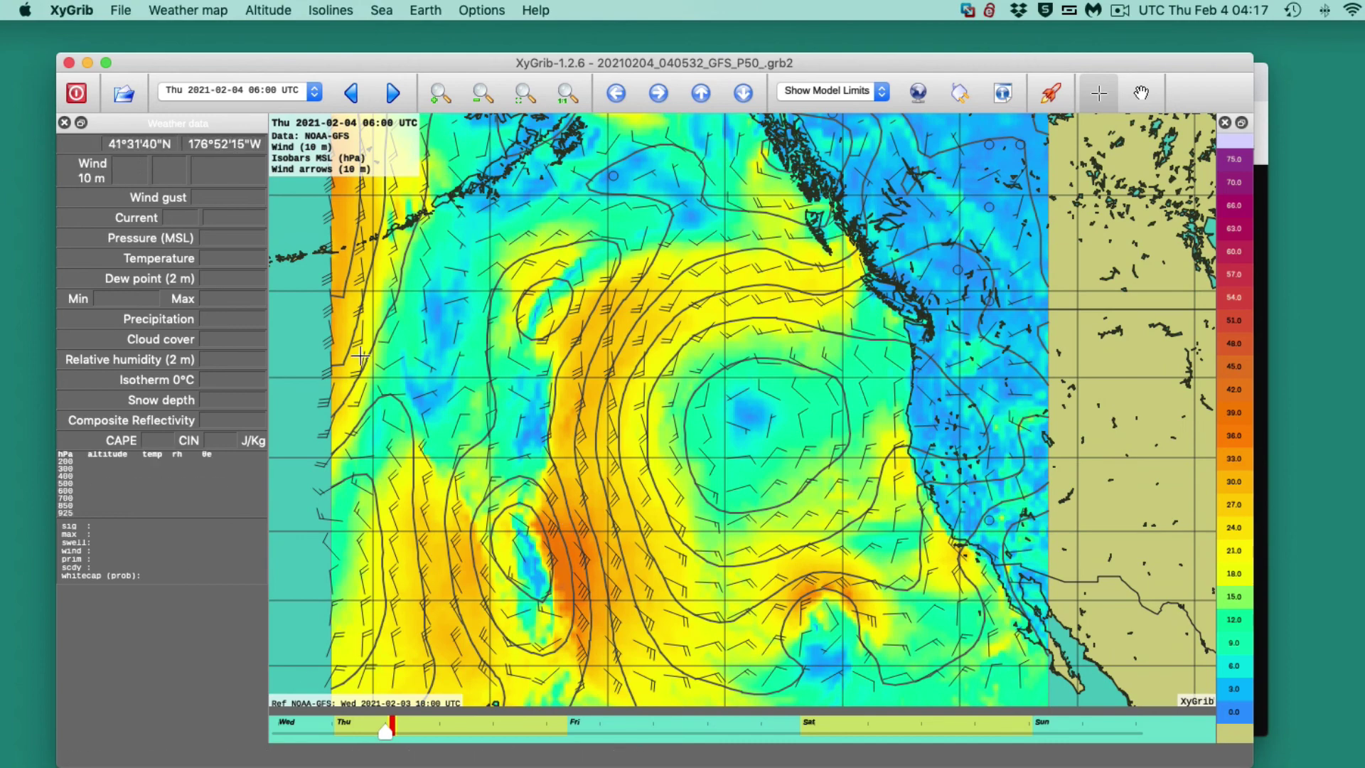
pyautogui.click(392, 93)
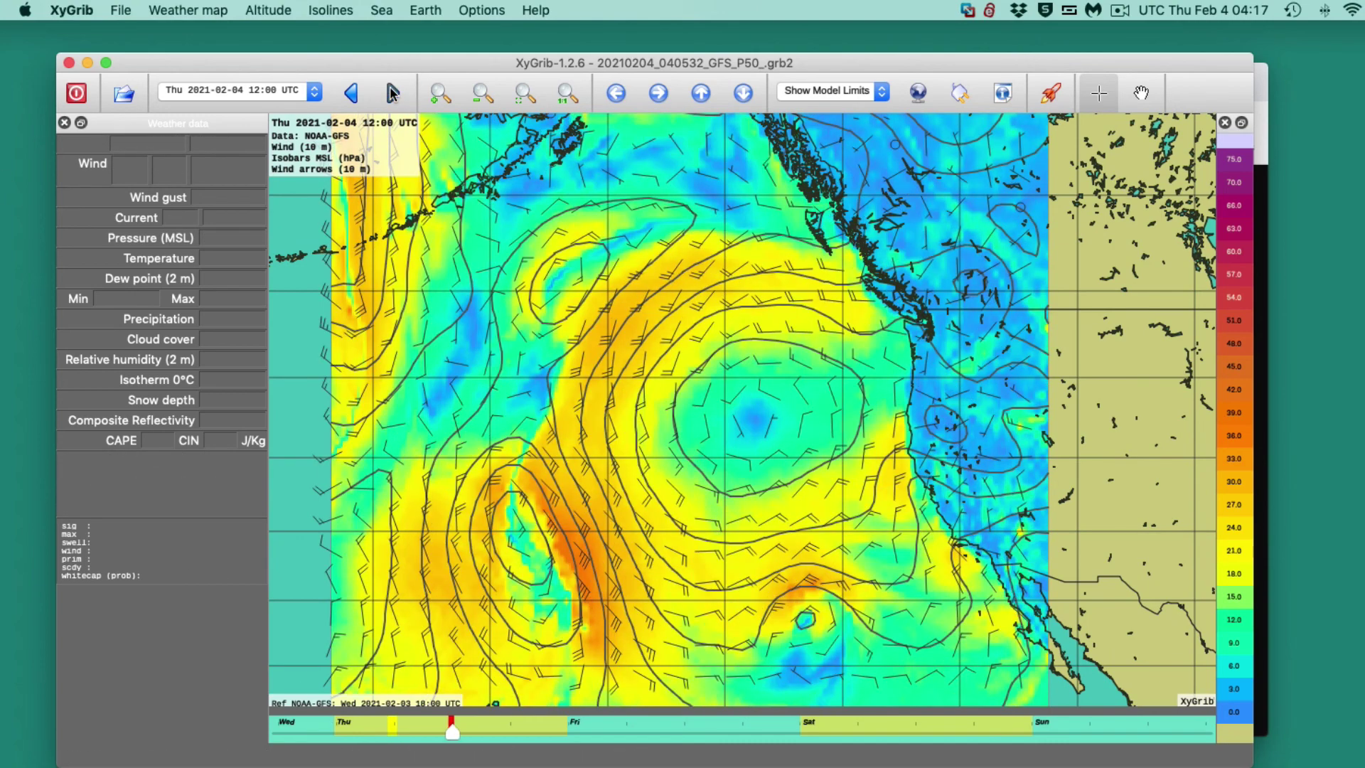
pyautogui.click(392, 93)
pyautogui.click(393, 93)
pyautogui.click(392, 93)
pyautogui.click(392, 93)
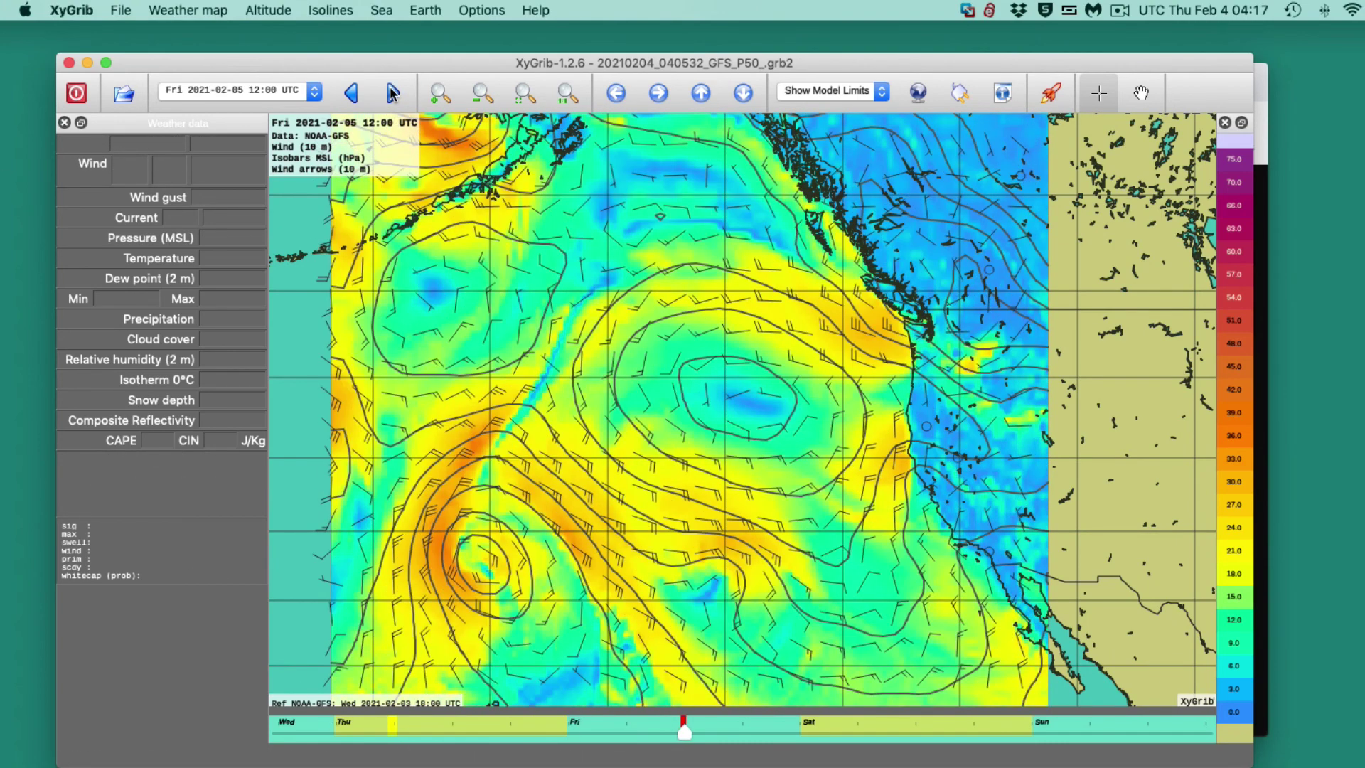
pyautogui.click(393, 92)
pyautogui.click(393, 92)
pyautogui.click(392, 92)
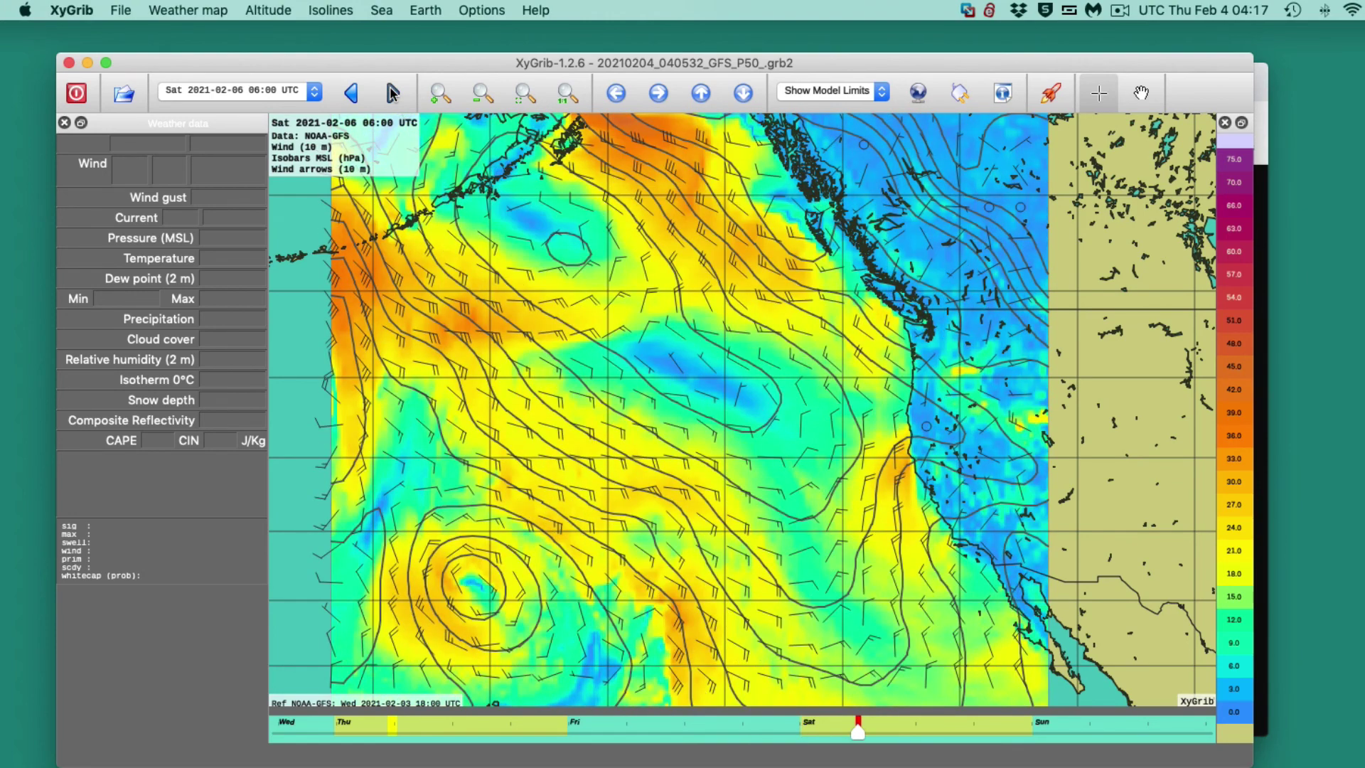
pyautogui.click(393, 92)
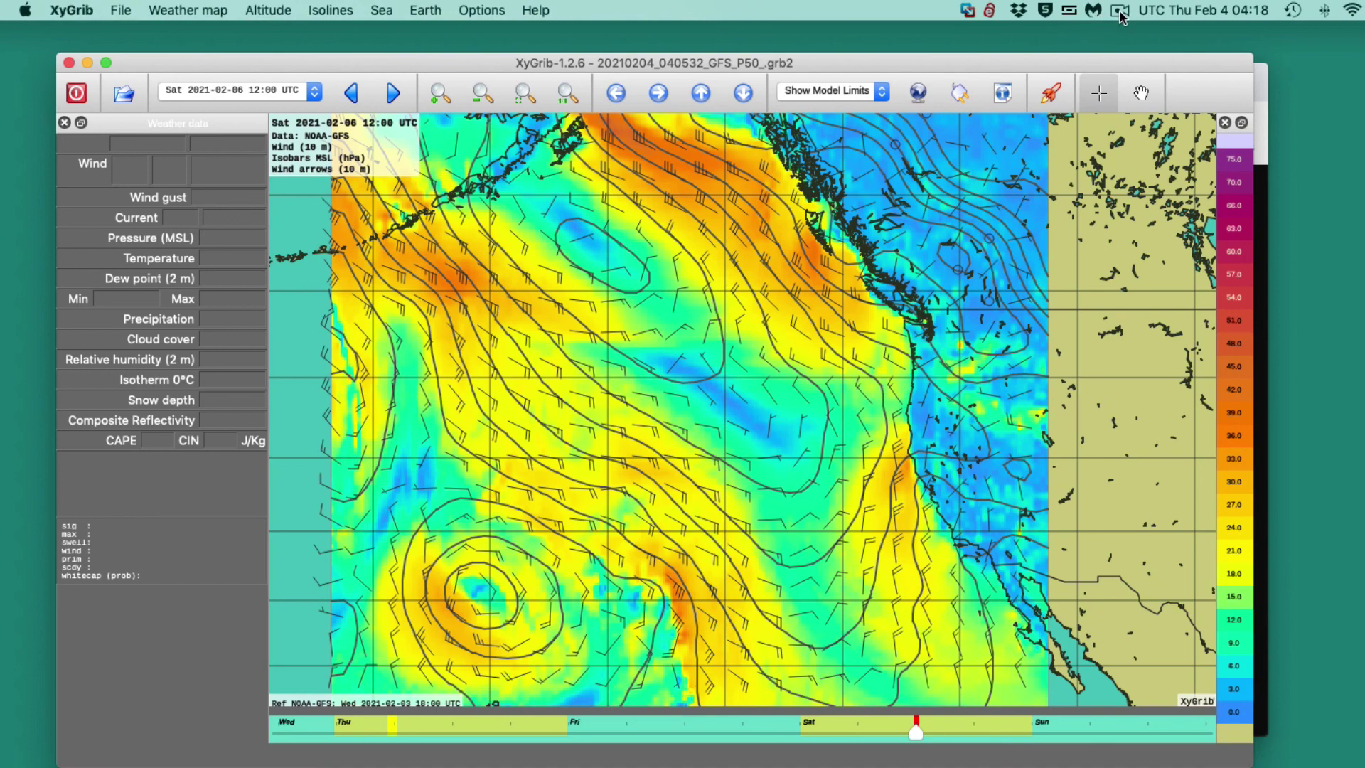
pyautogui.moveTo(1075, 61); pyautogui.dragTo(1072, 52)
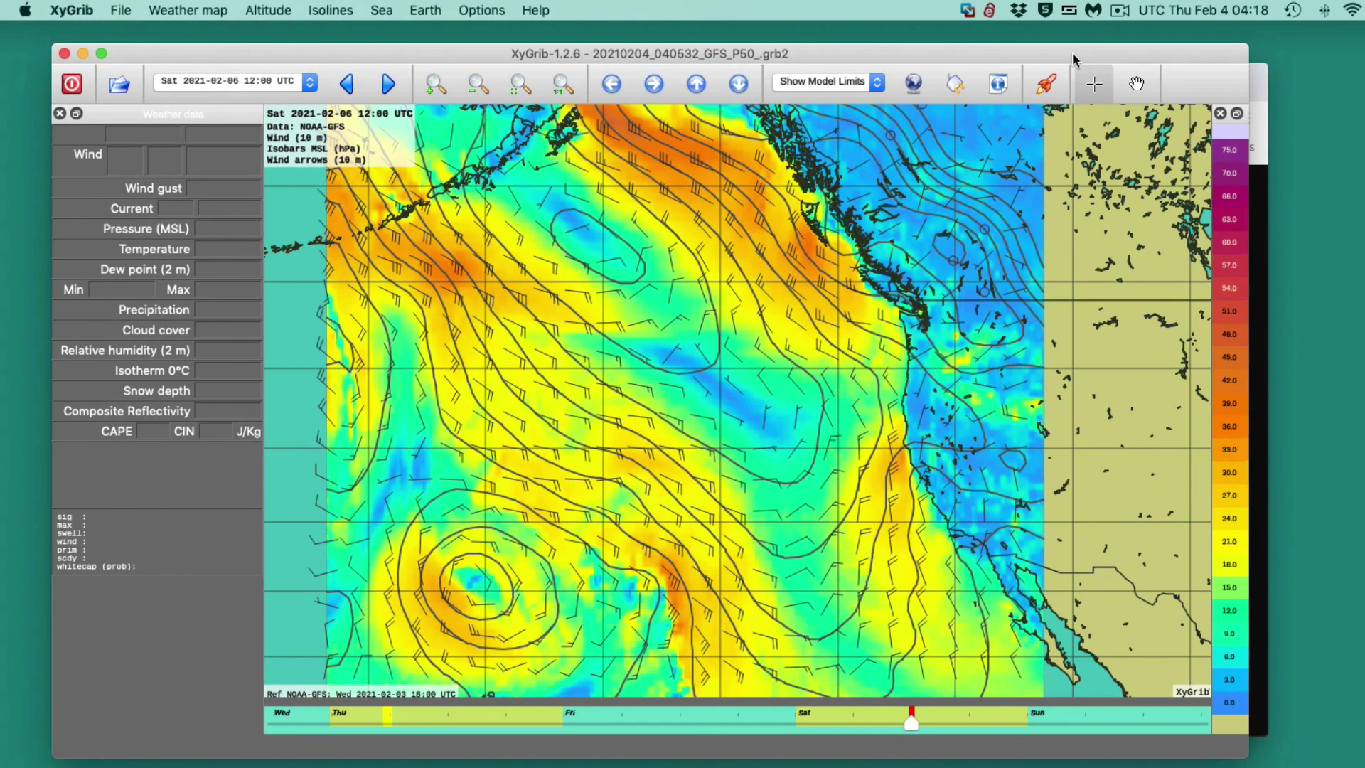